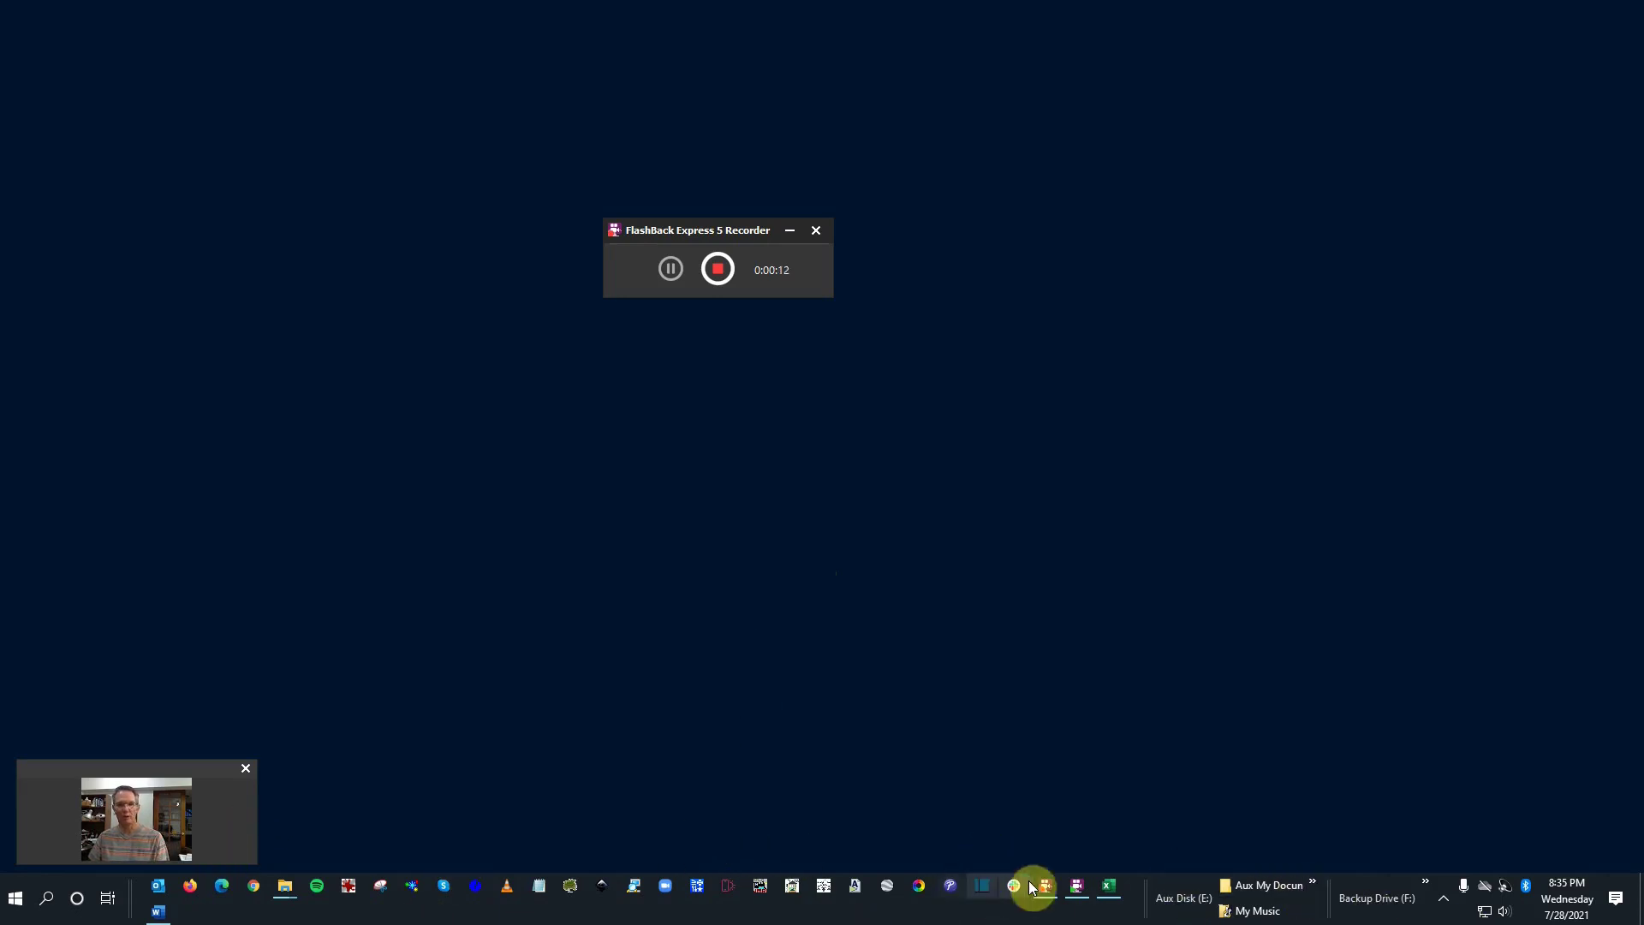
- Launch PanelPro with the My JMRI Railroad profile and bring up the New Panel editor choices
click(805, 890)
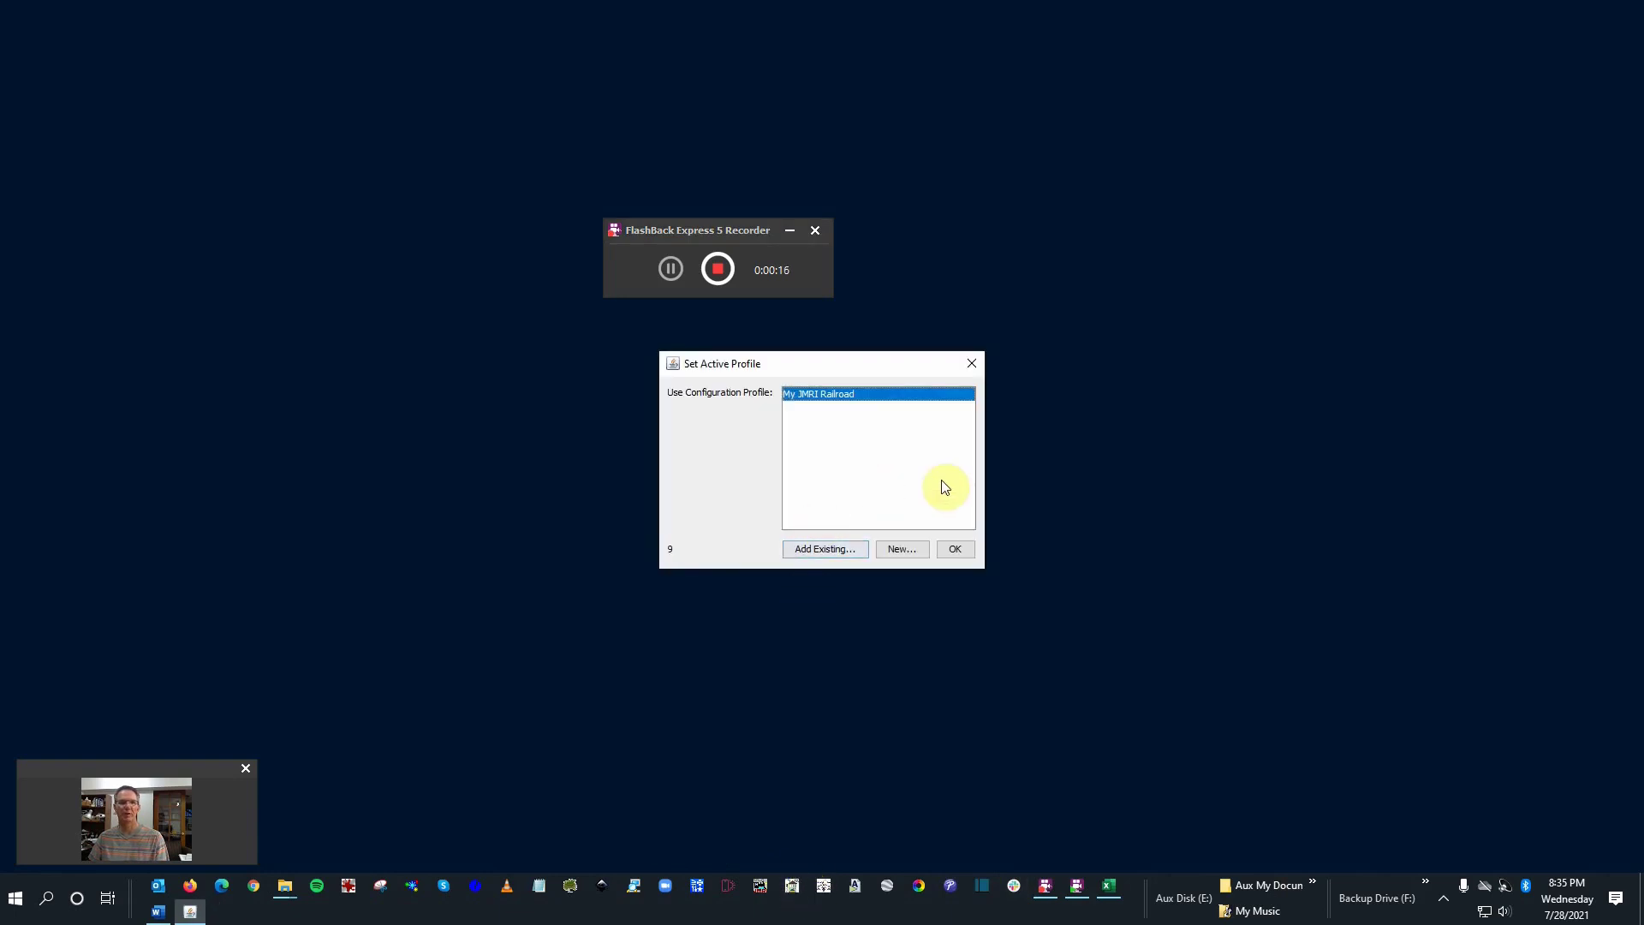
click(957, 548)
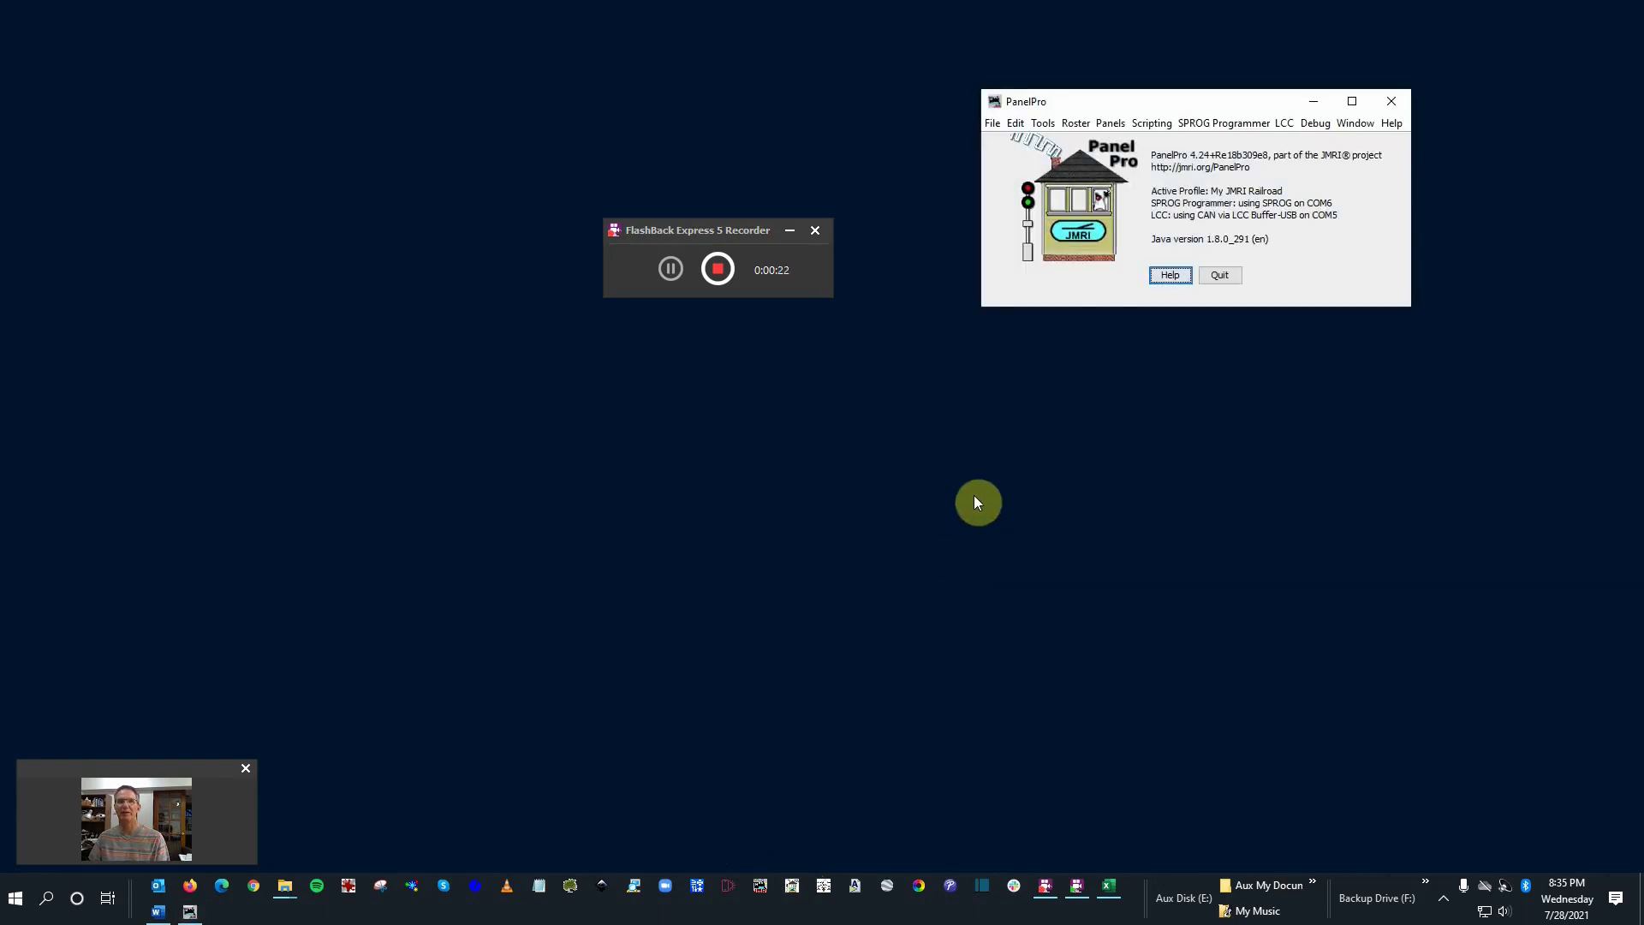
click(1110, 123)
mouse_move(1116, 146)
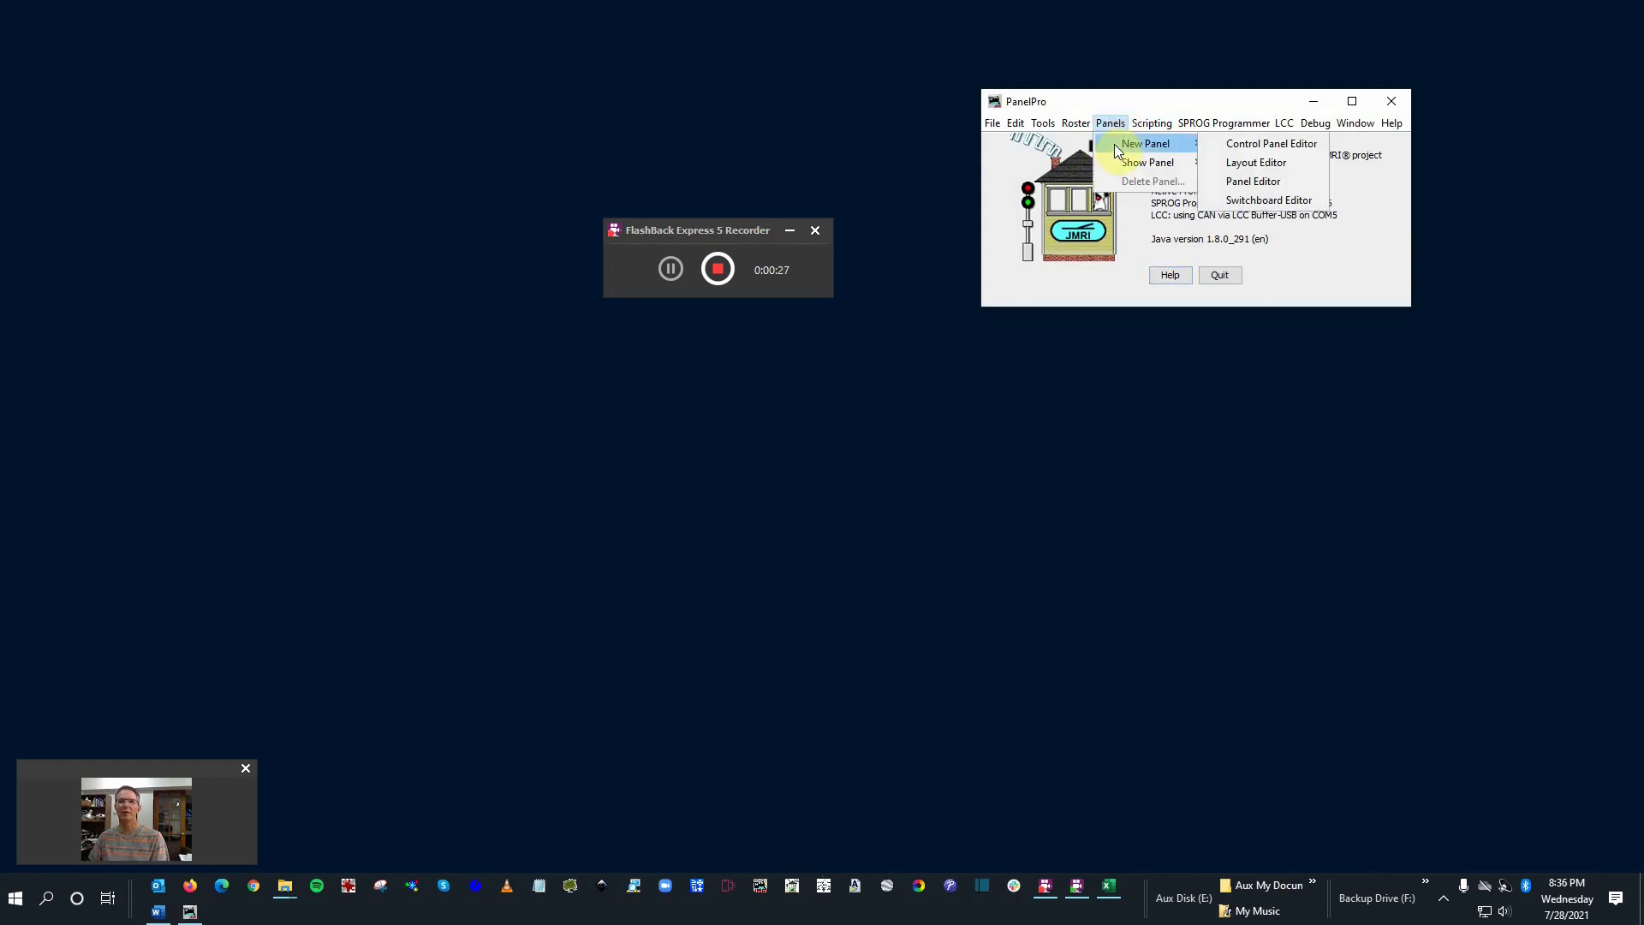
- Create the My Layout Layout Editor panel with Snap to Grid when Adding and when Moving on
click(1234, 166)
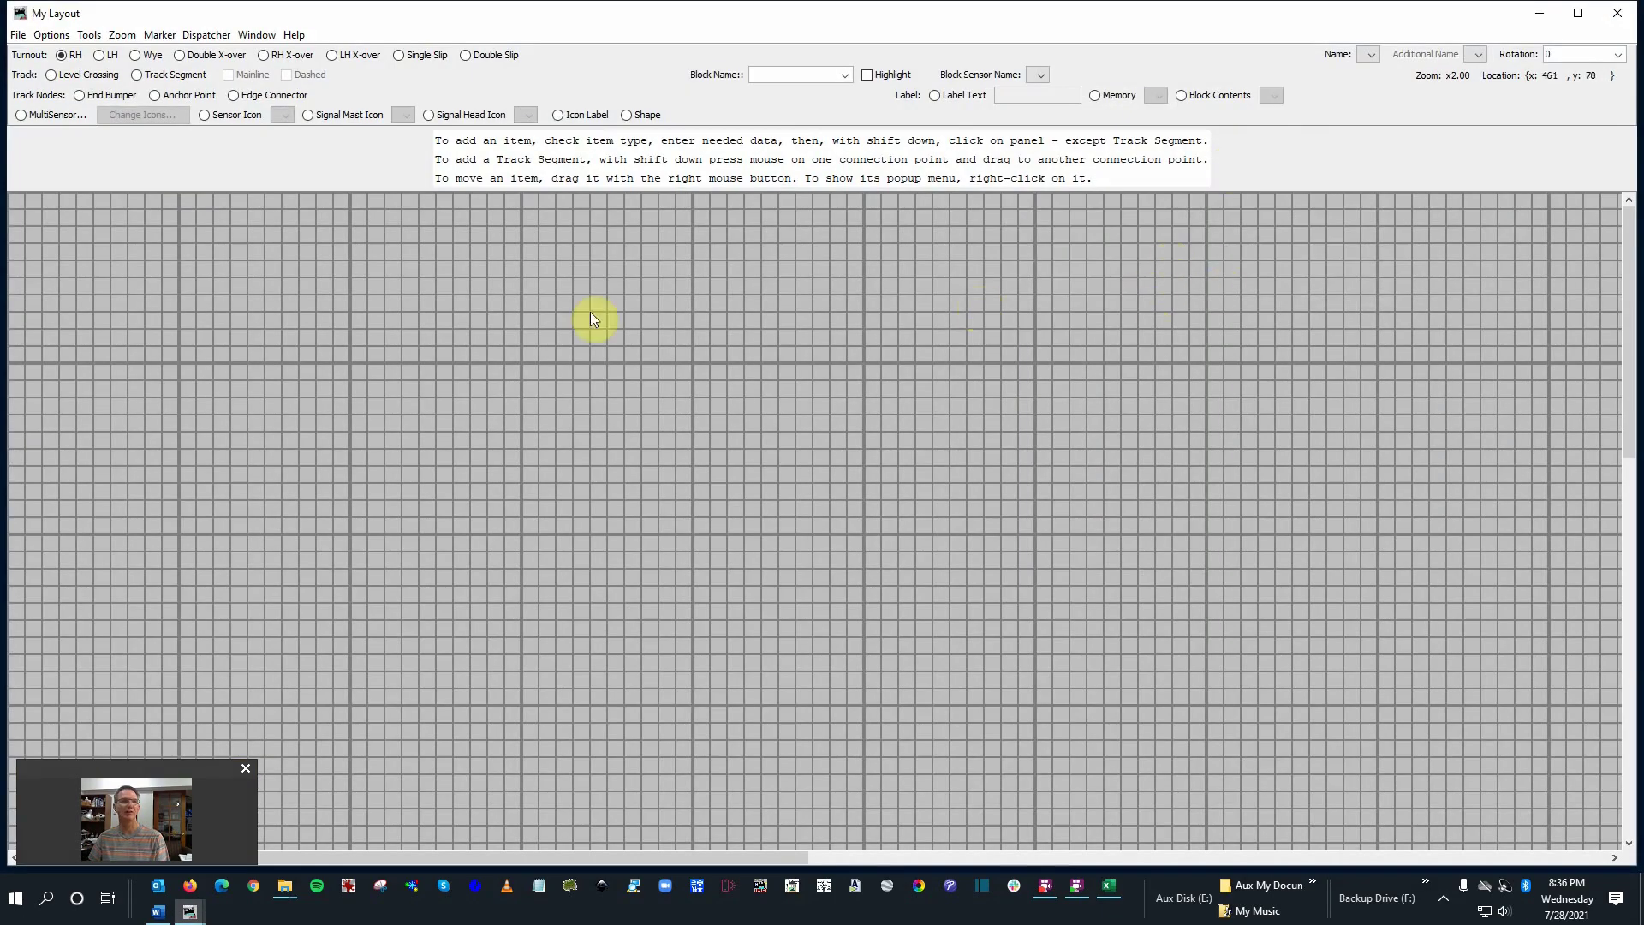
click(62, 34)
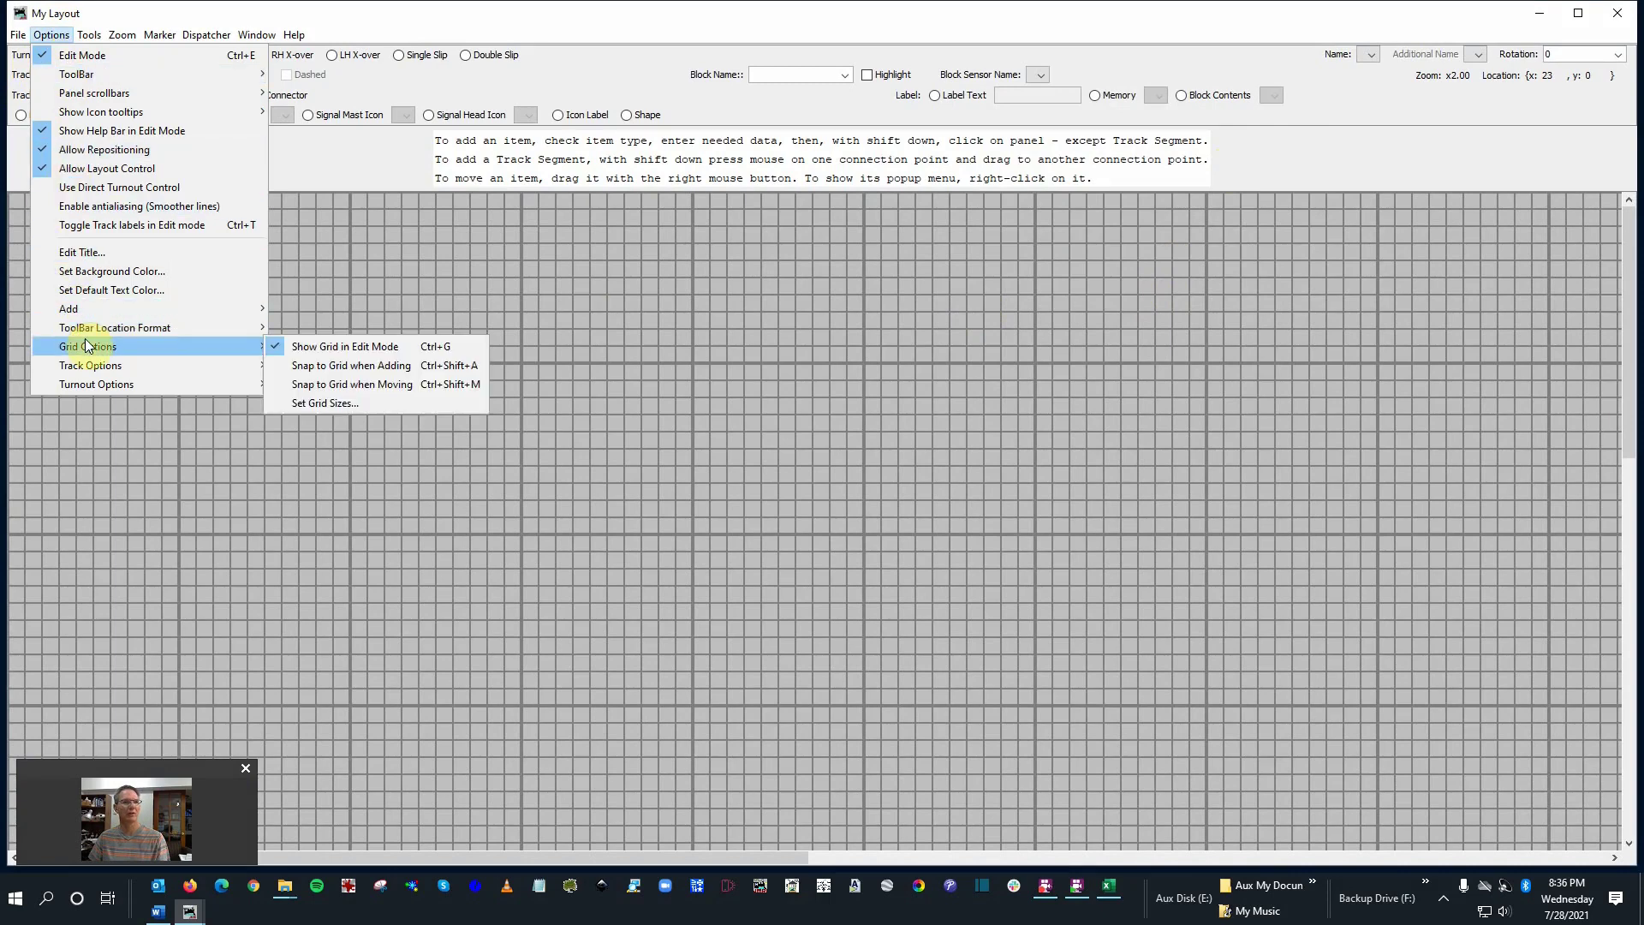
mouse_move(257, 347)
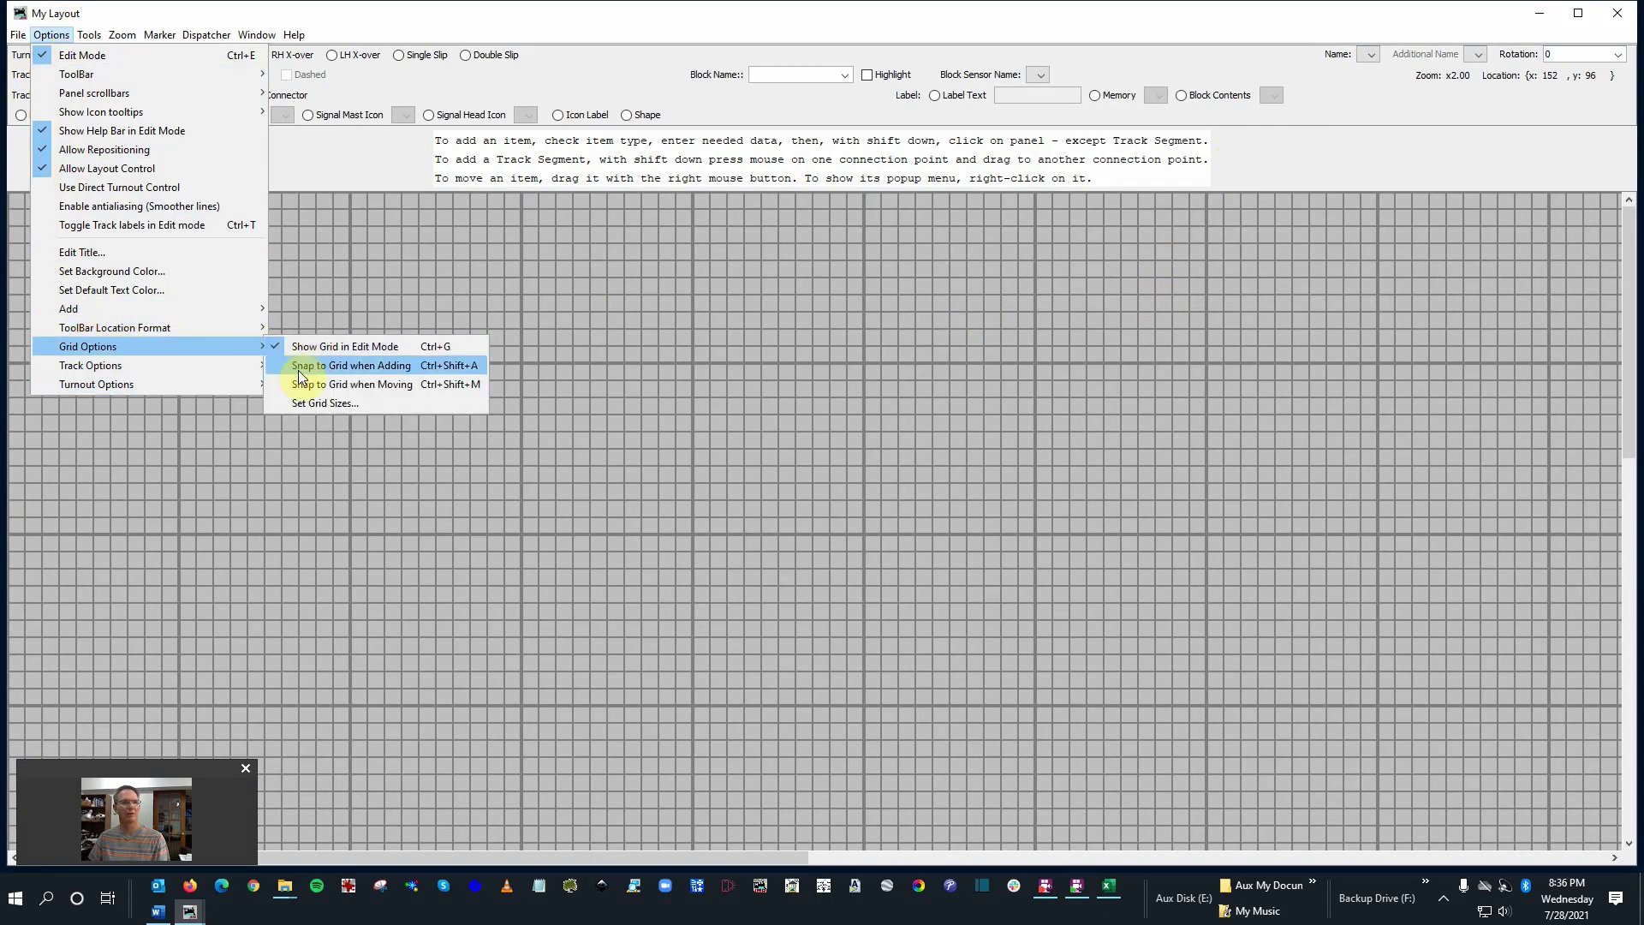
click(301, 368)
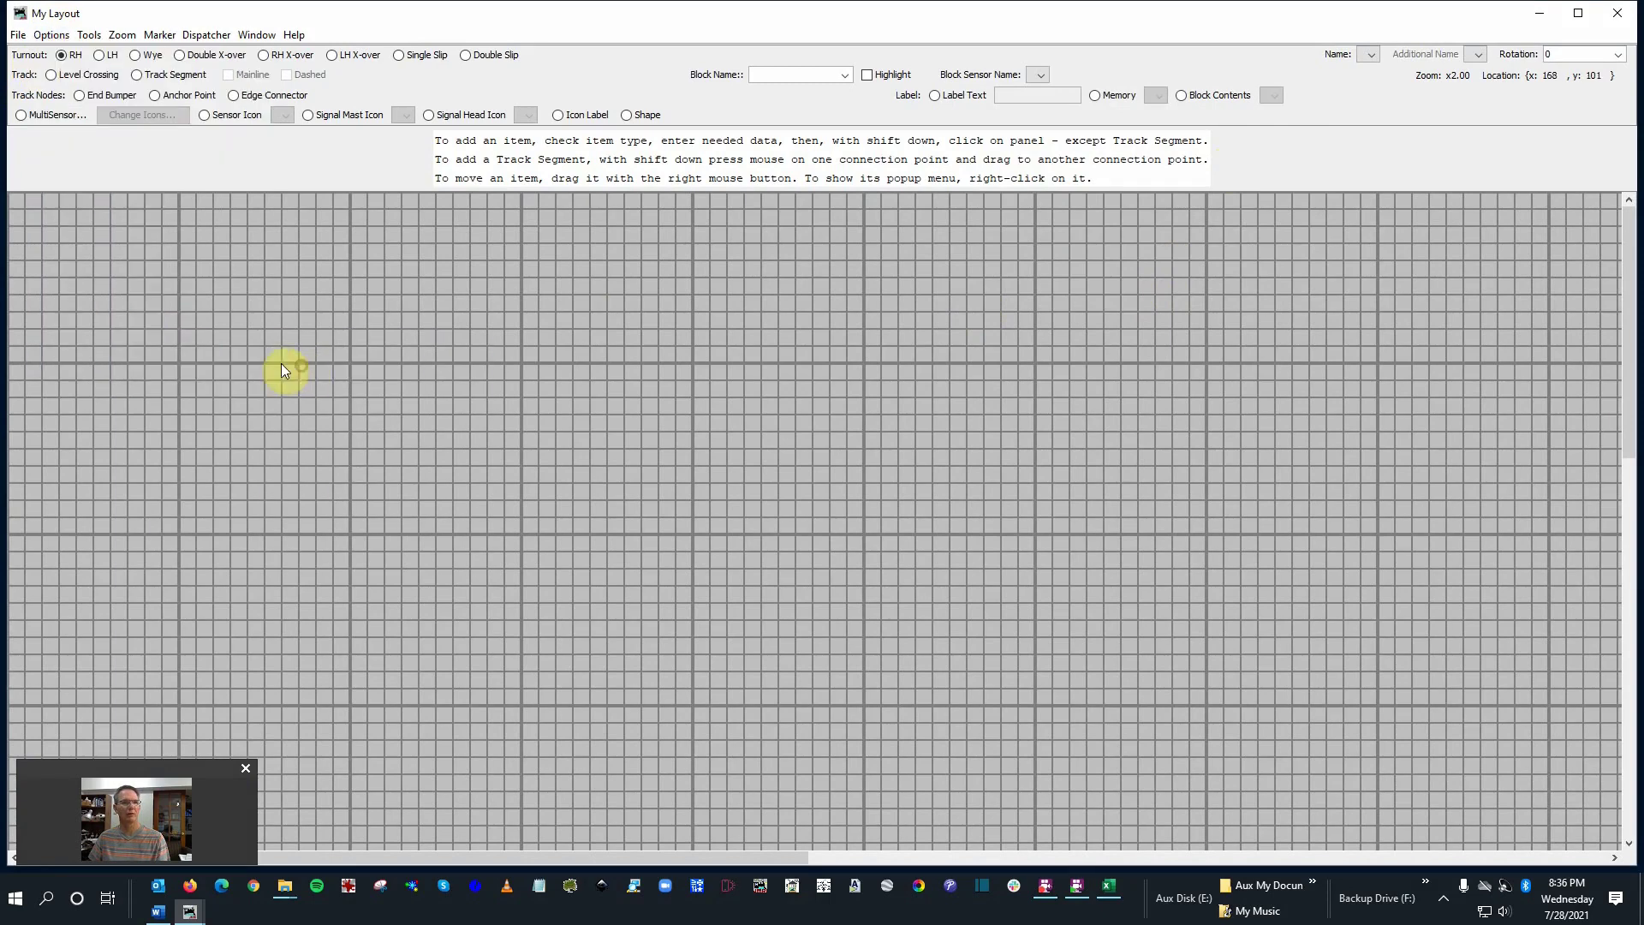
click(53, 34)
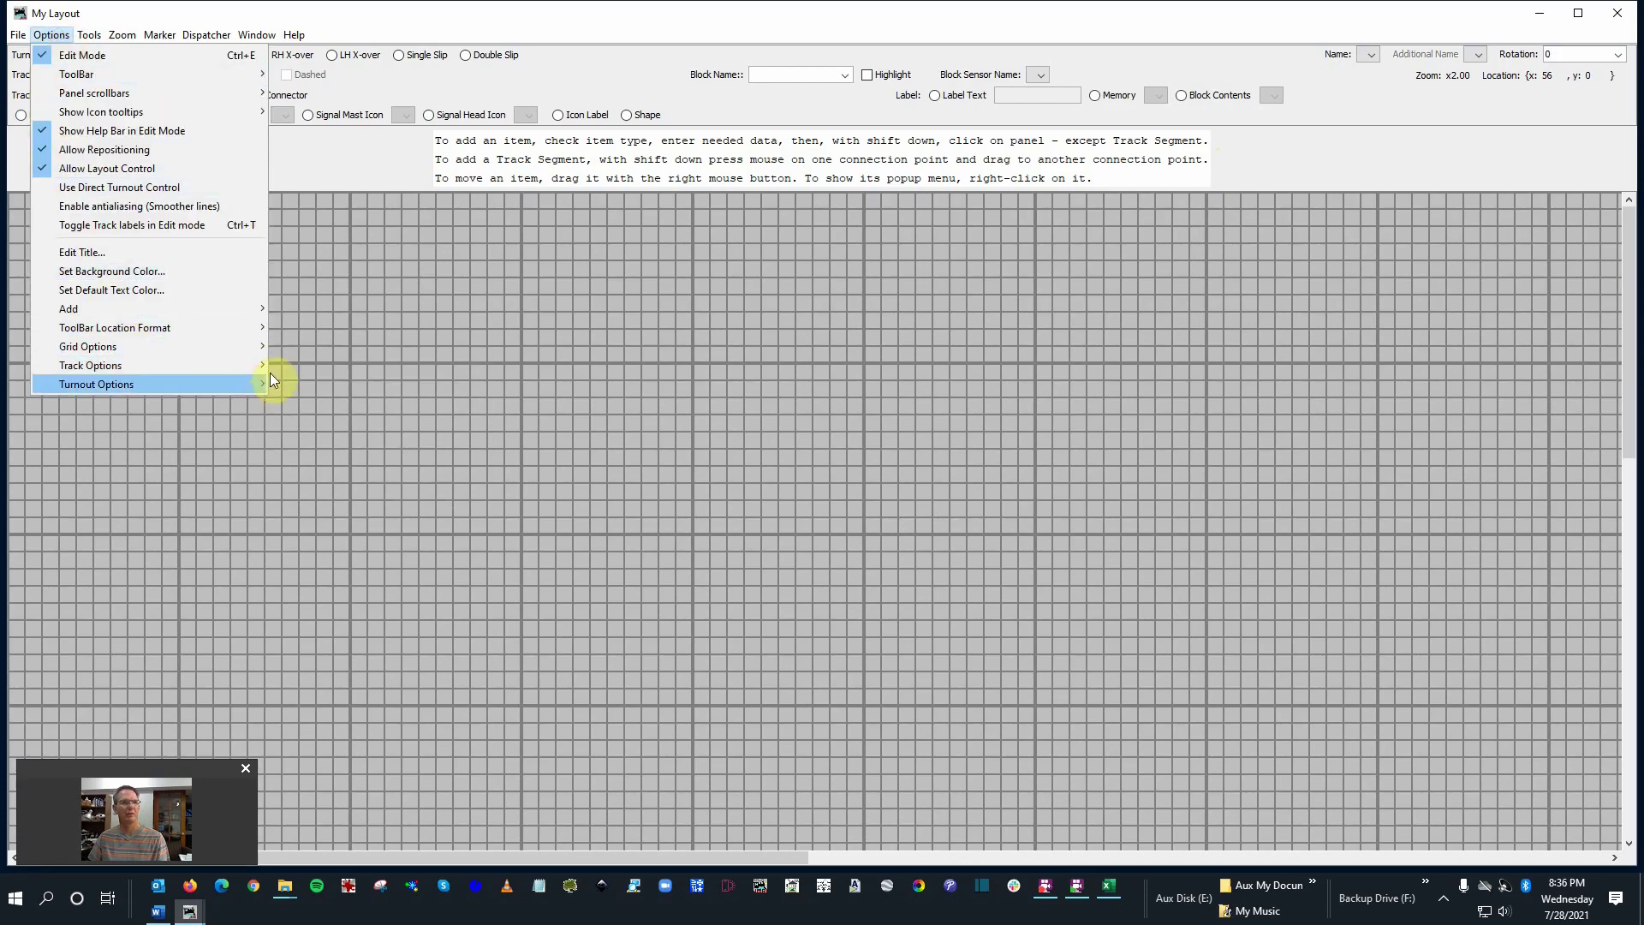
mouse_move(238, 346)
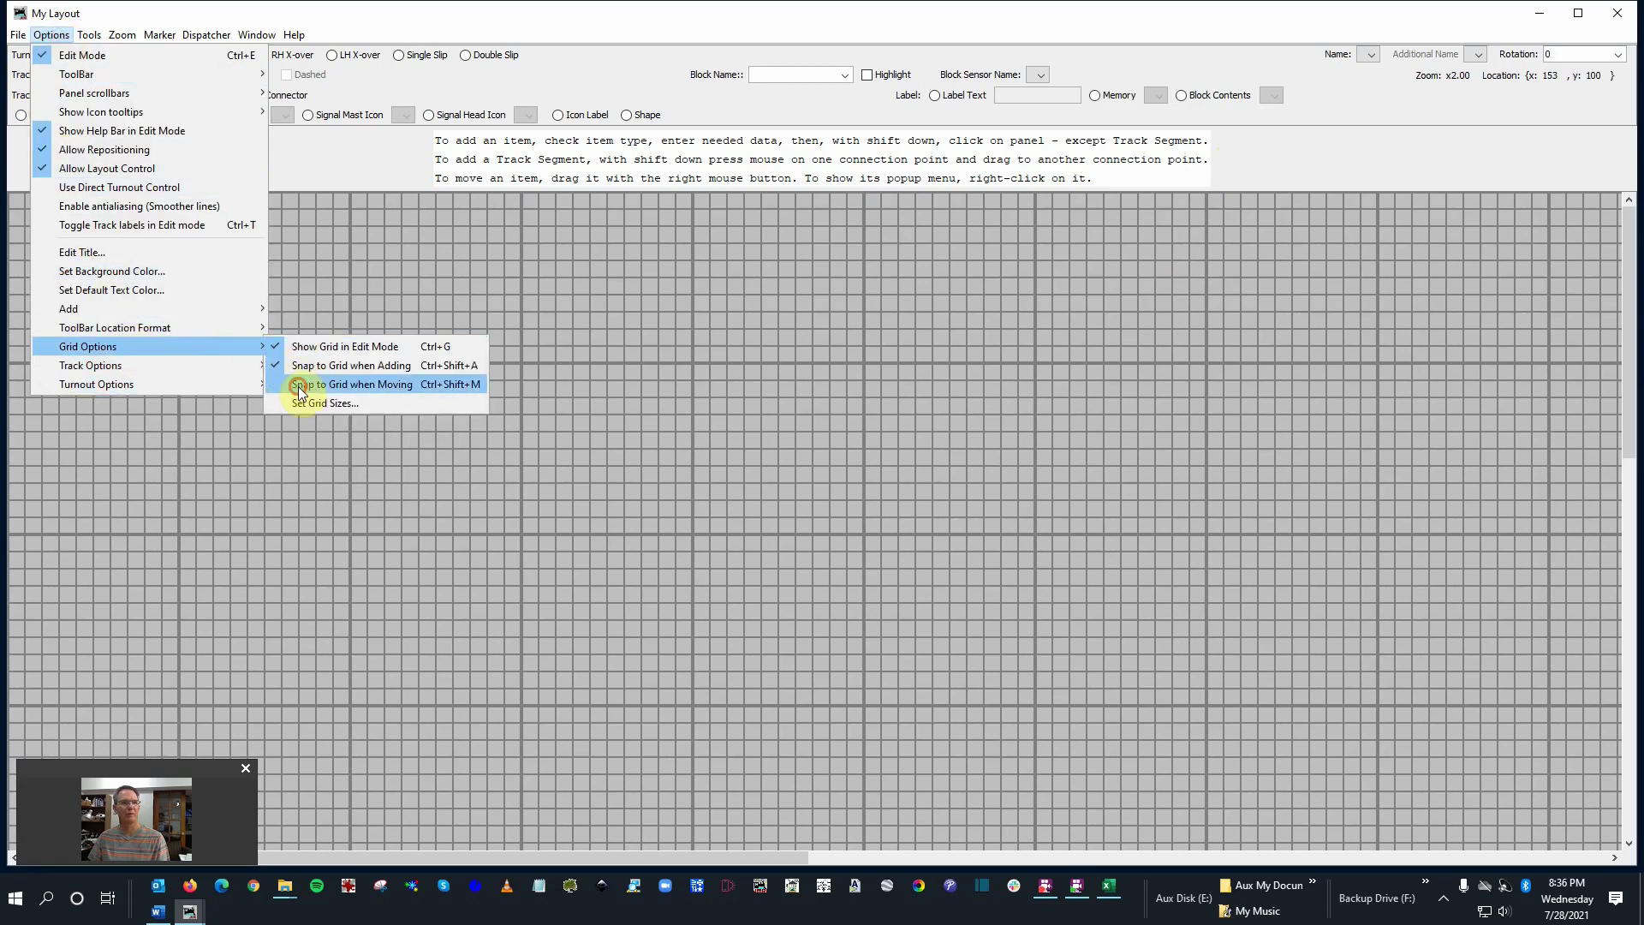
click(299, 385)
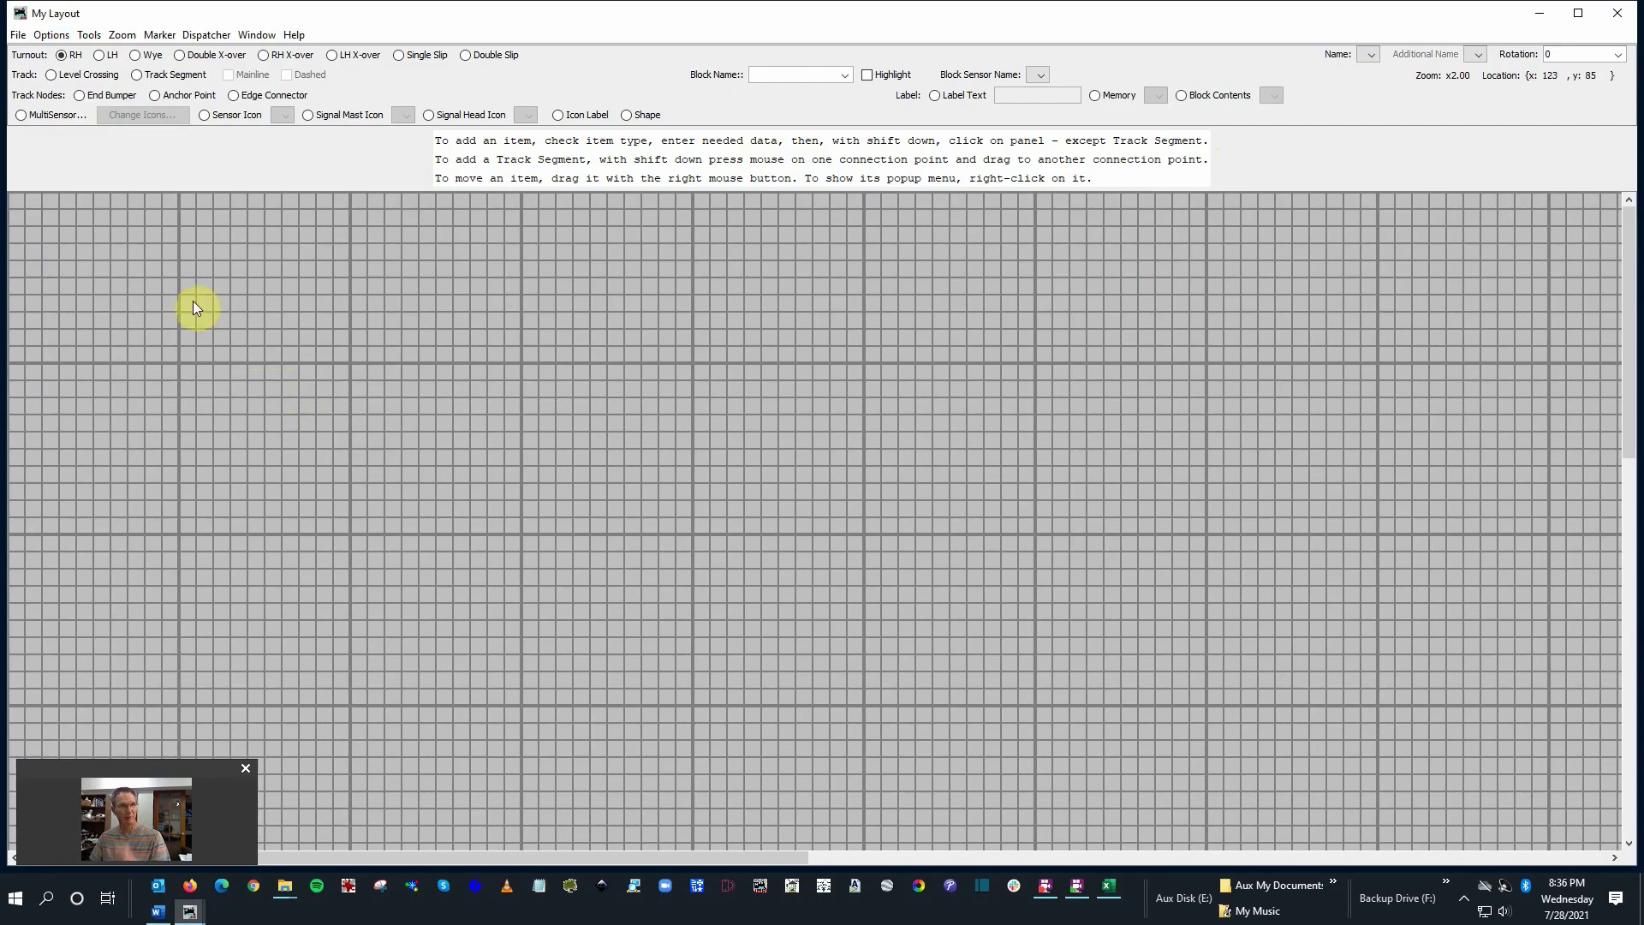
click(102, 58)
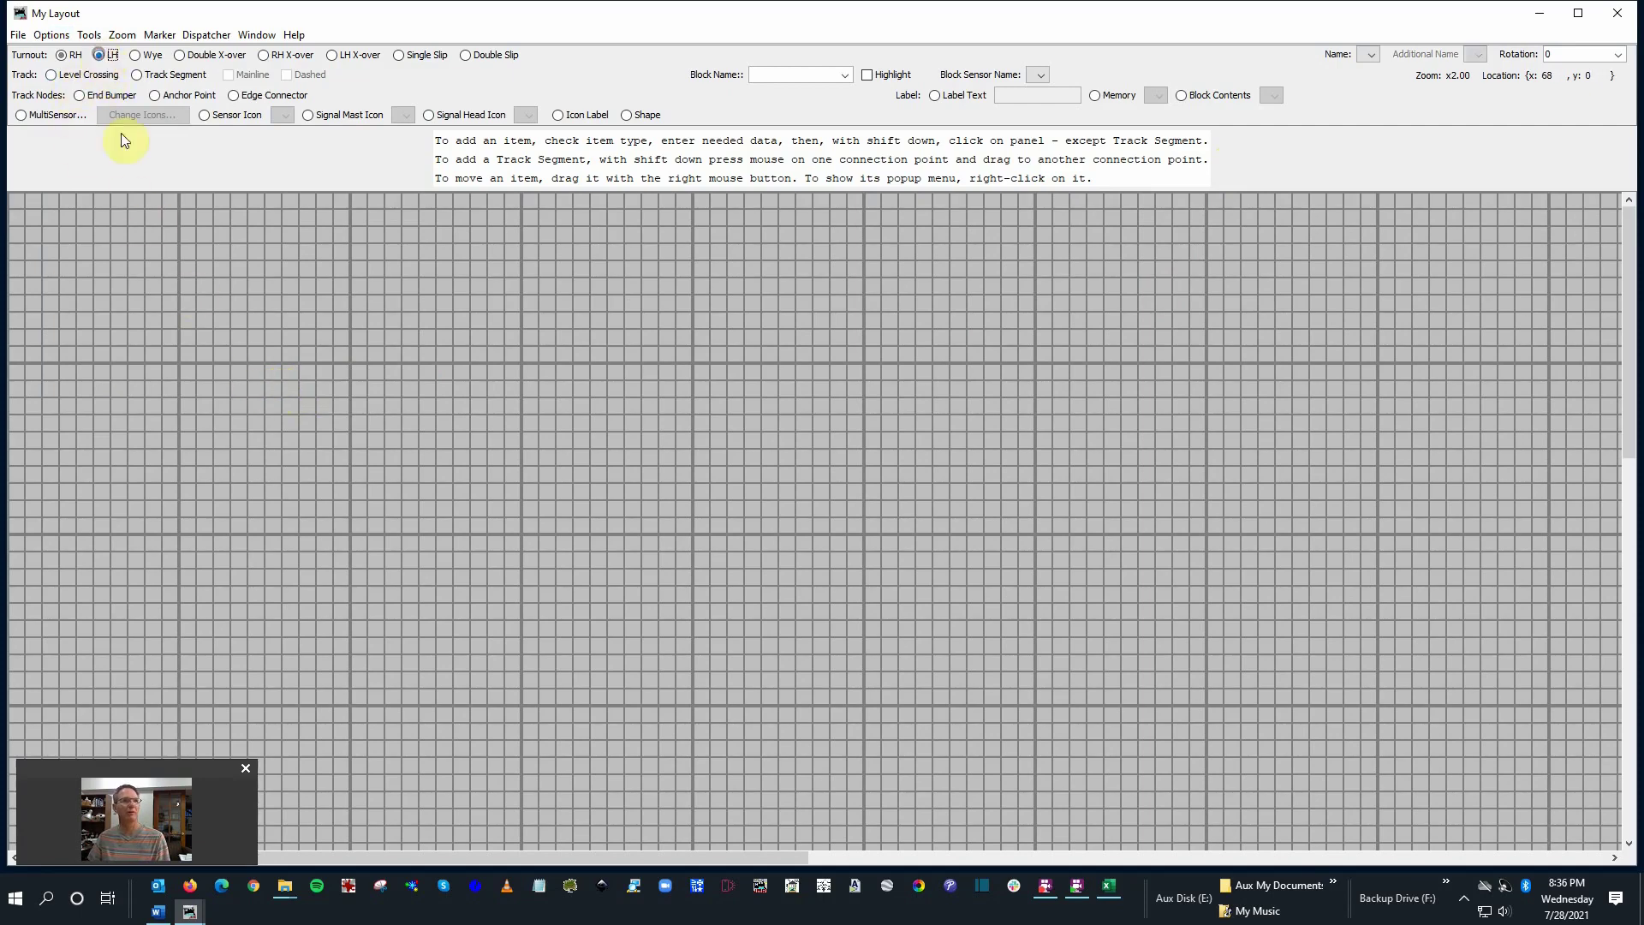
- Place a left-hand turnout, an anchor point above-right of it, and end bumpers at far left and upper right
shift+click(522, 536)
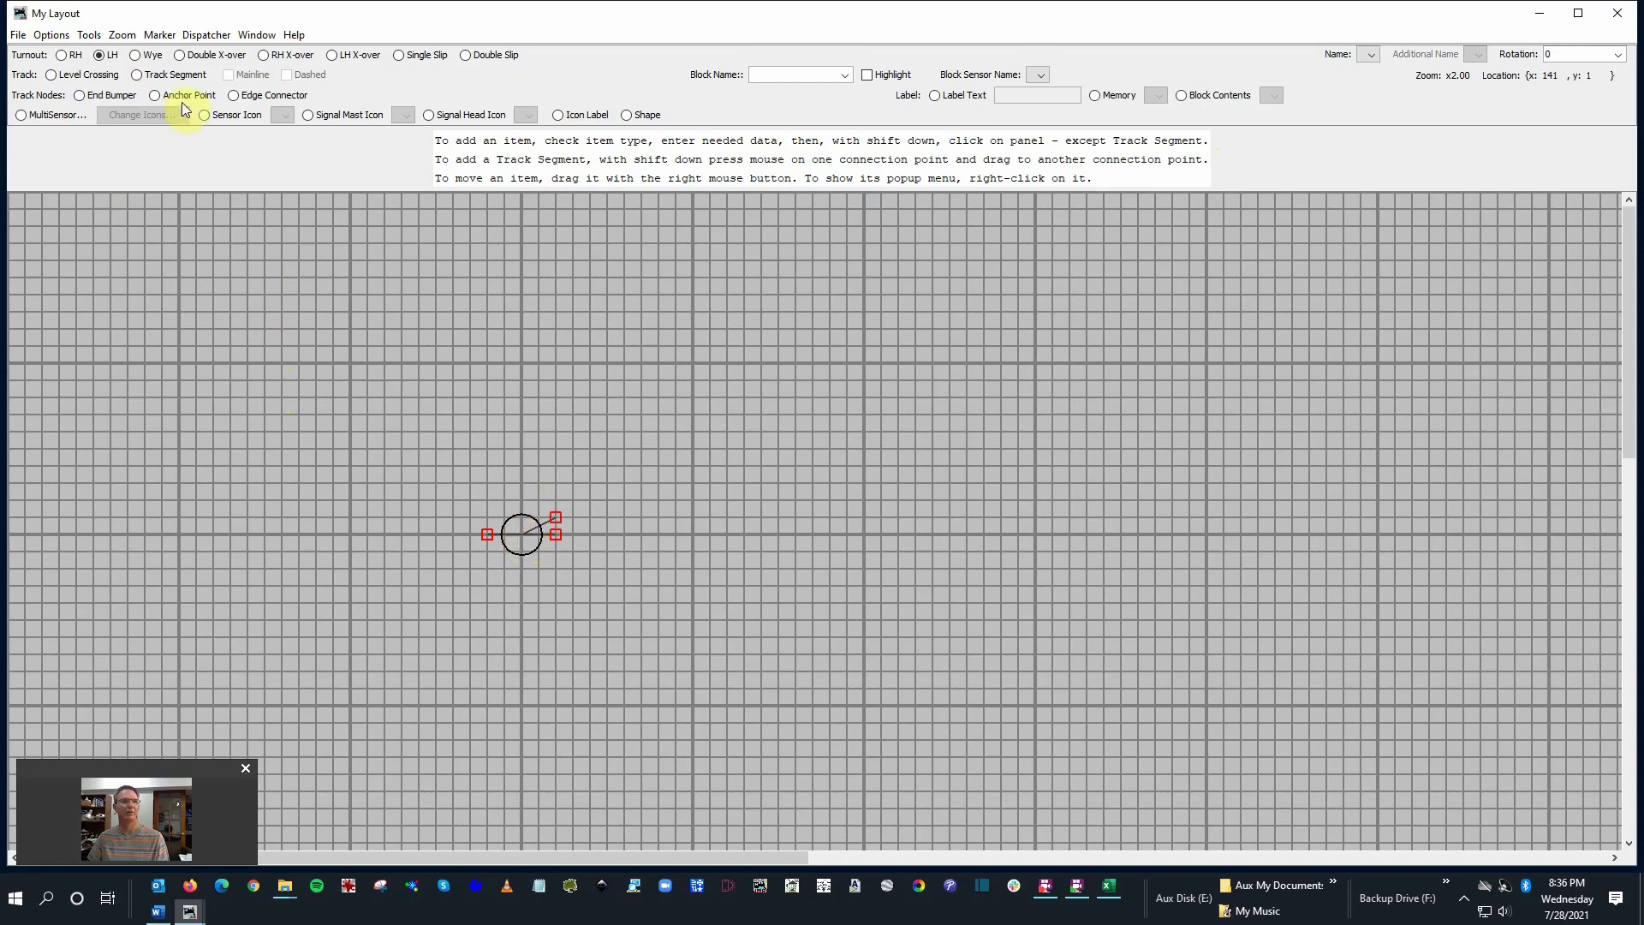
click(89, 96)
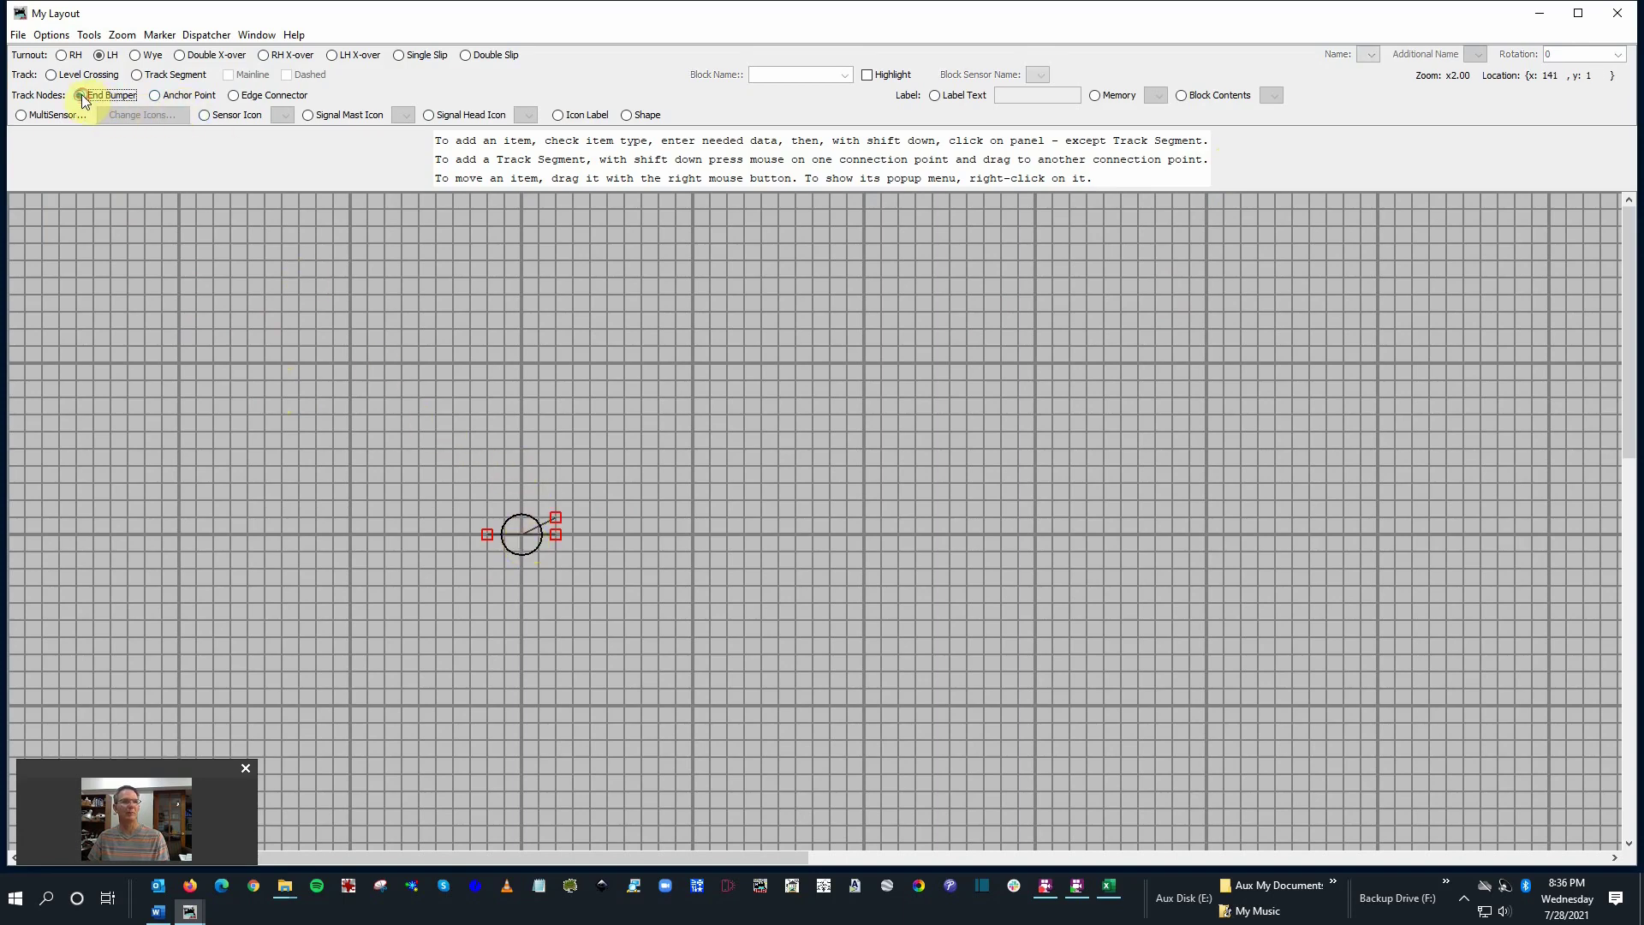
shift+click(178, 536)
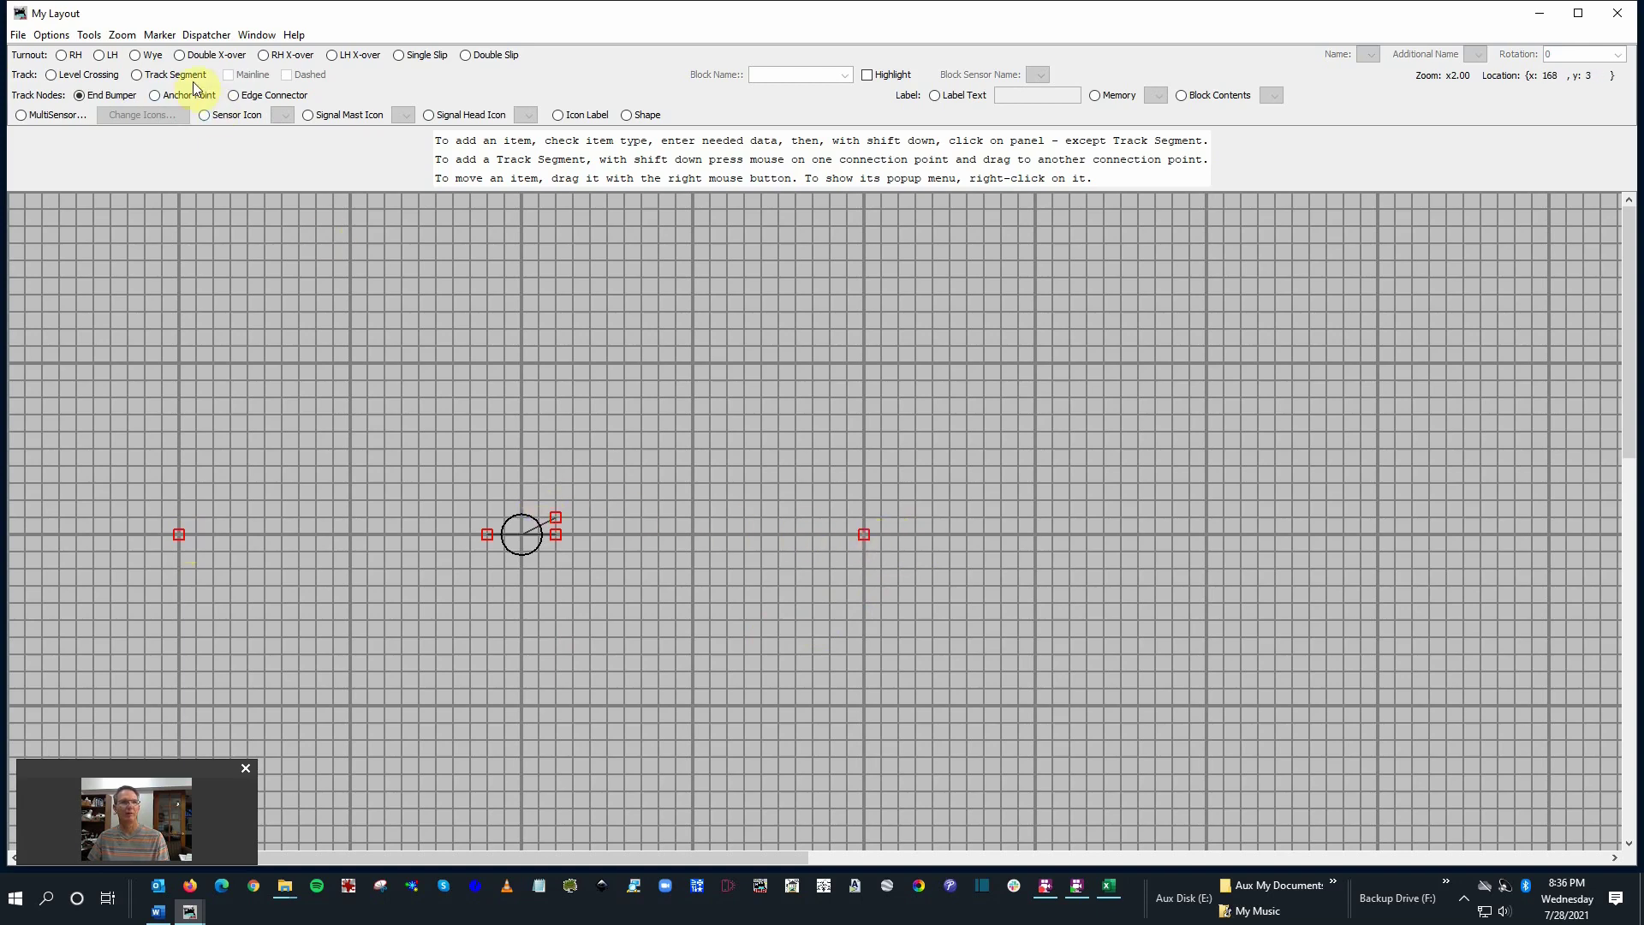
click(155, 96)
shift+click(589, 500)
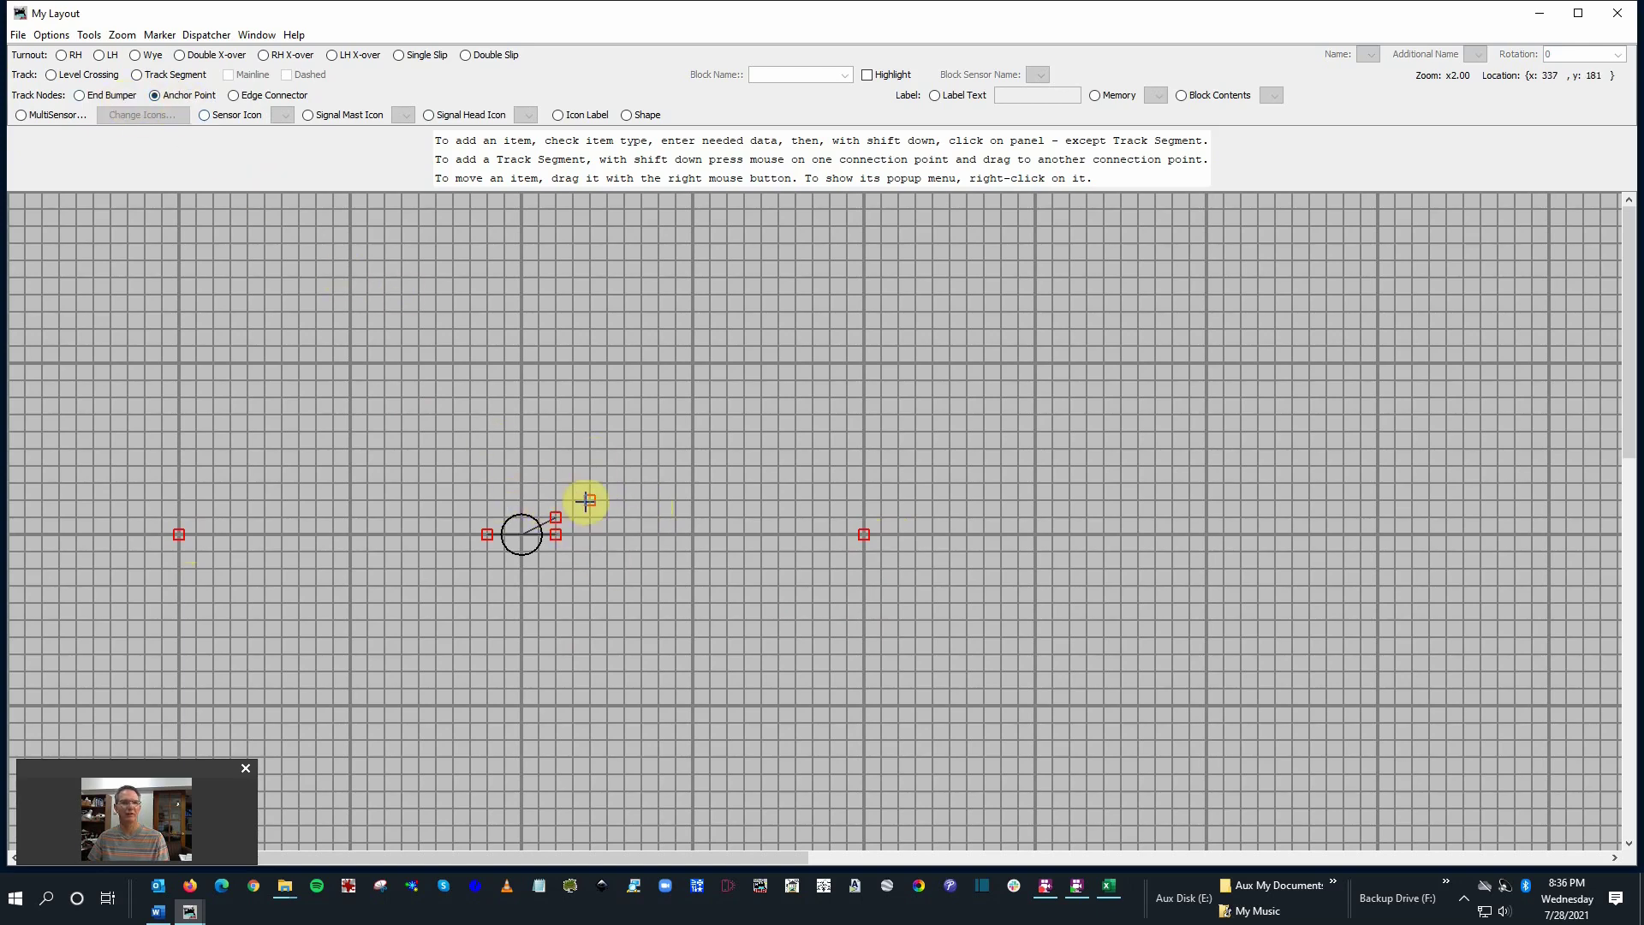
click(77, 98)
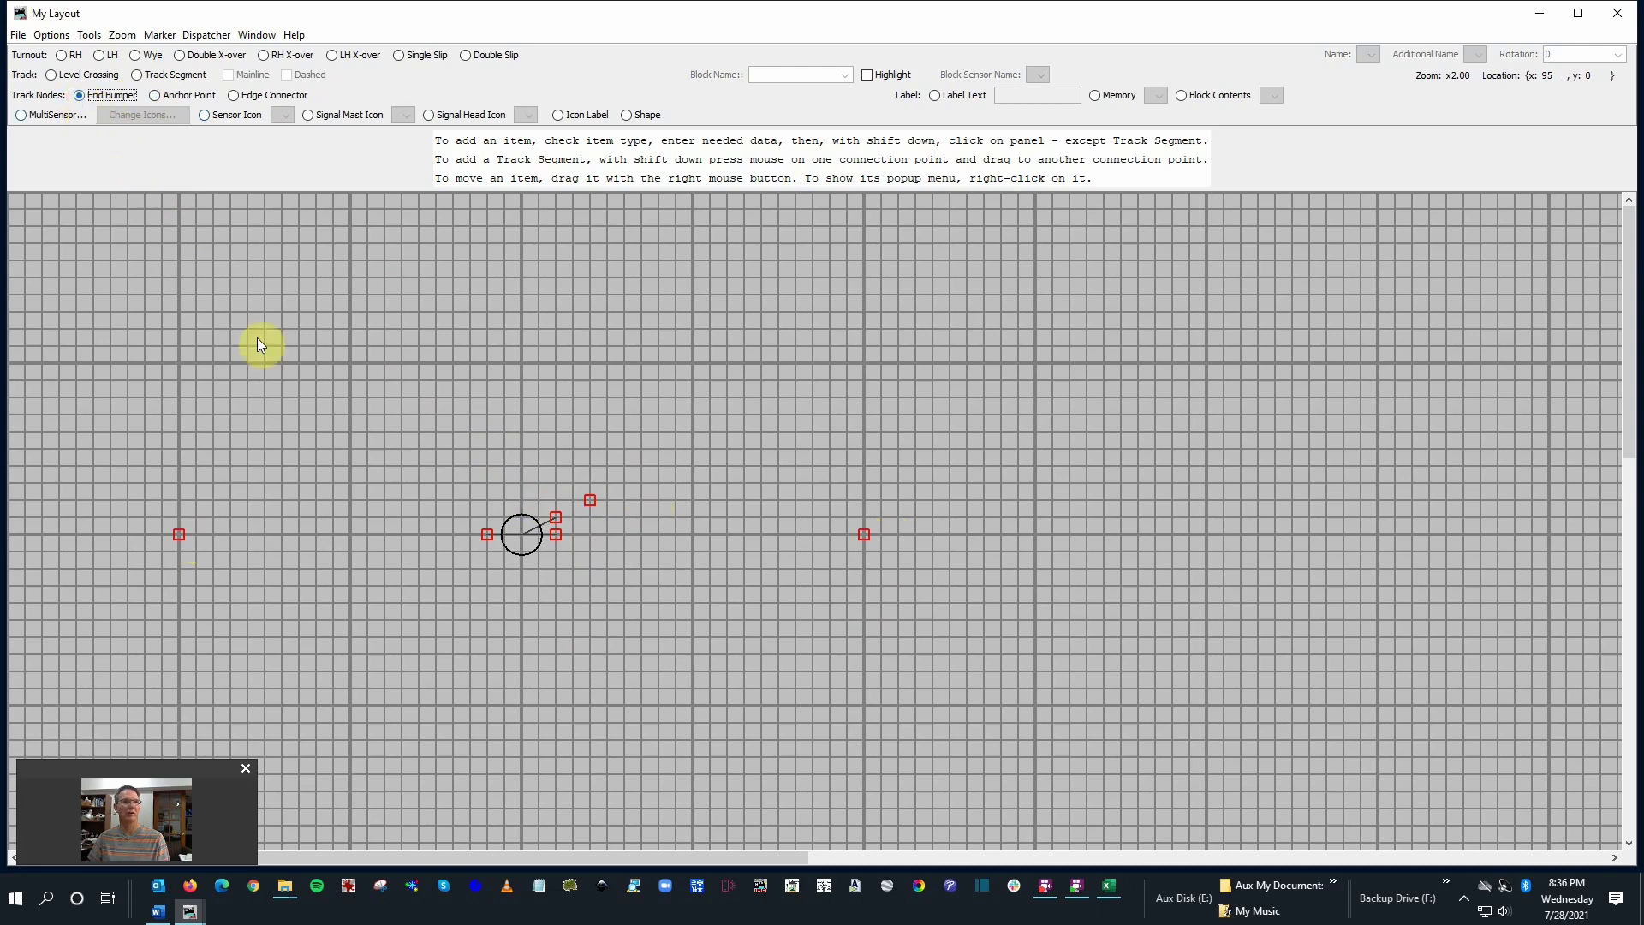
shift+click(865, 500)
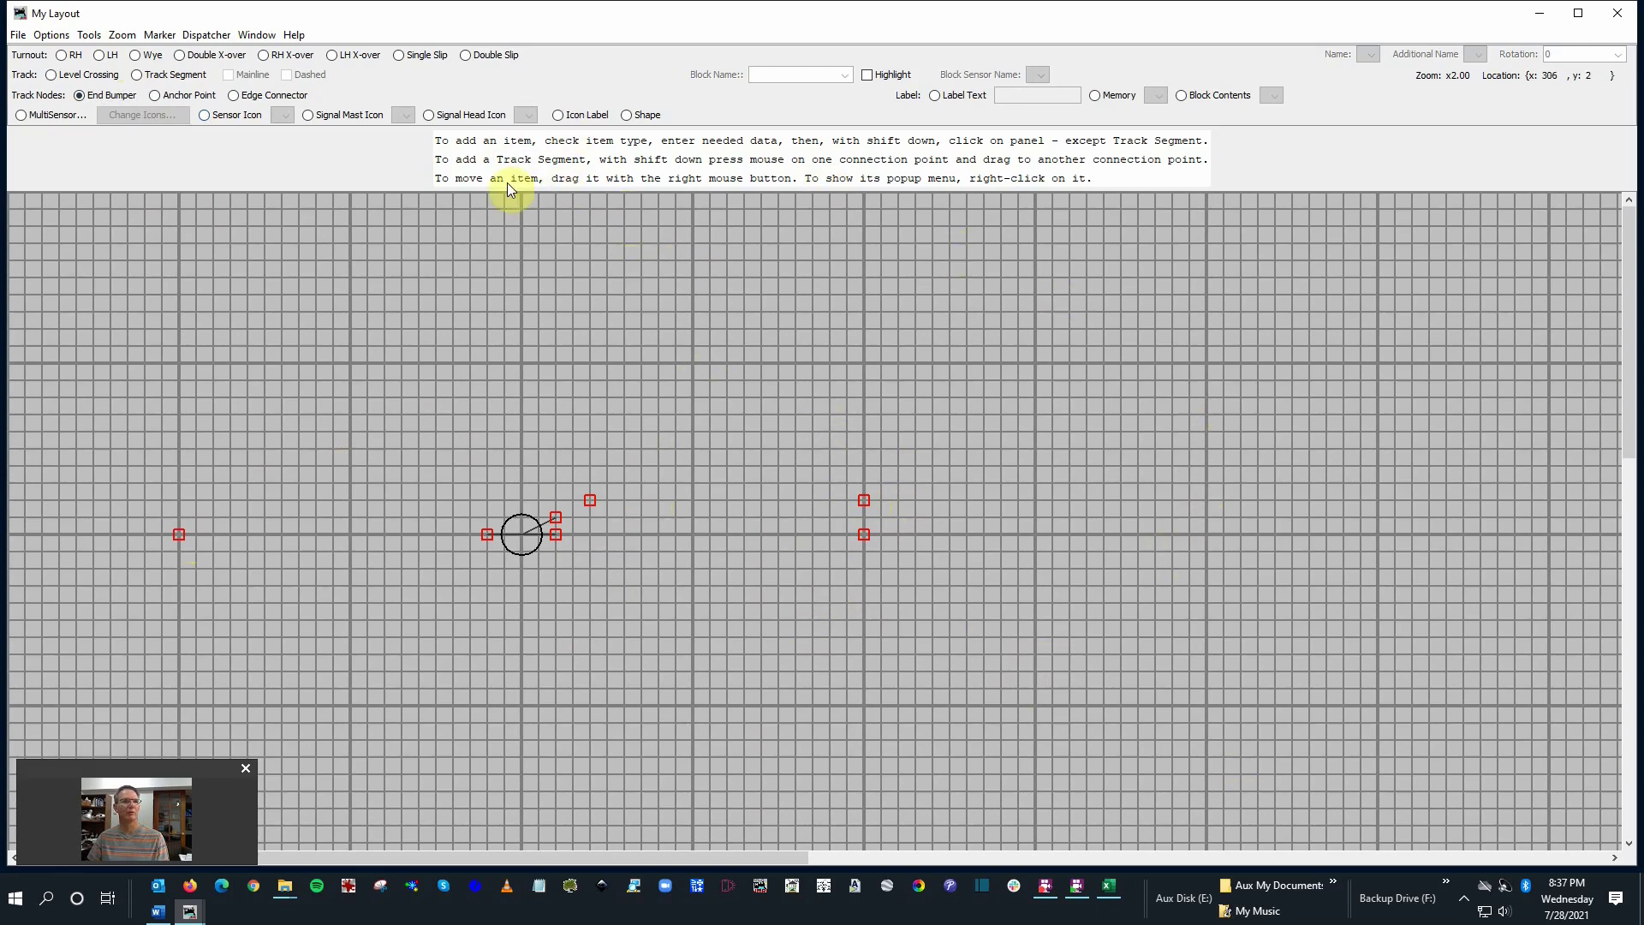
- Draw mainline track from the left bumper through the turnout, and along the diverging leg via the anchor
click(142, 75)
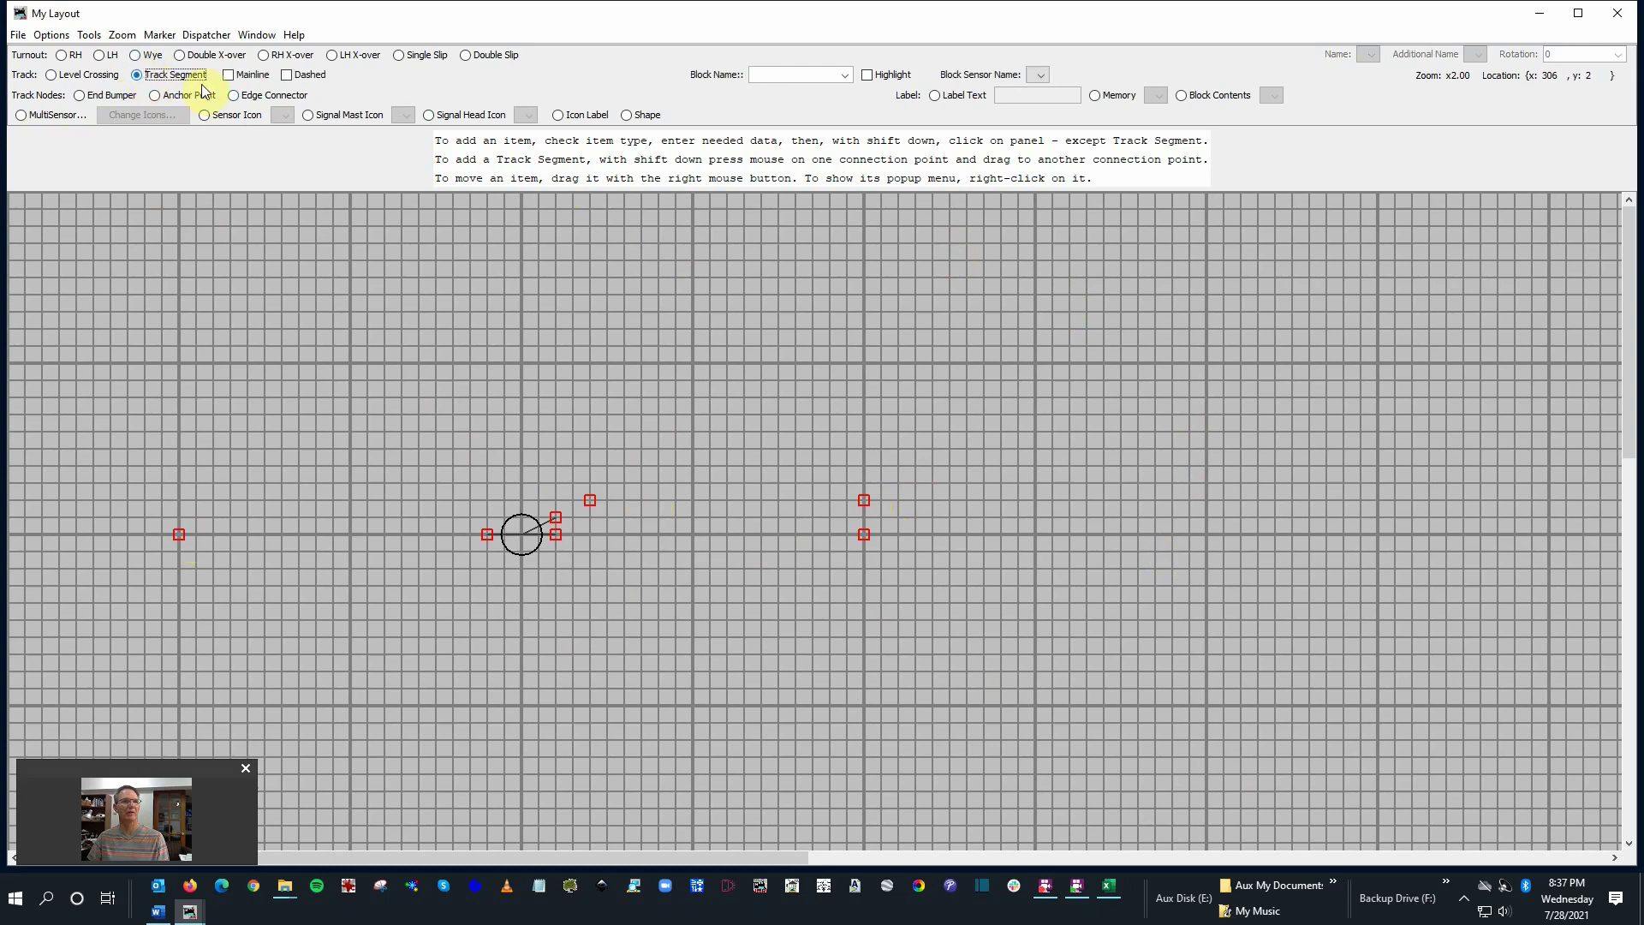
click(229, 75)
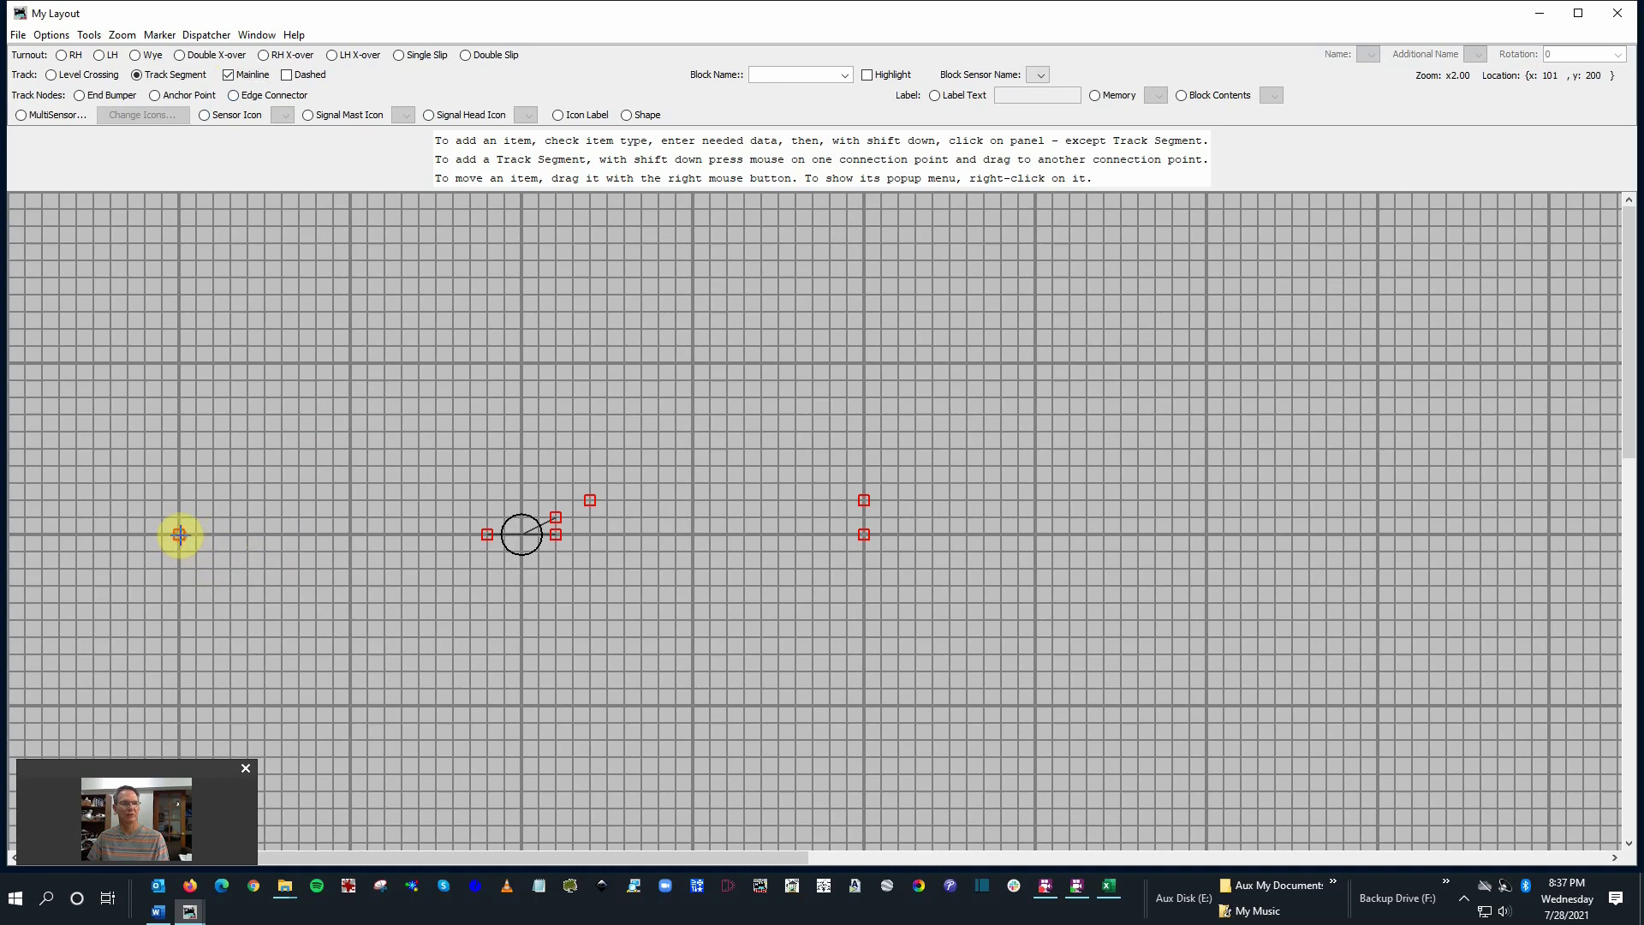
drag(179, 535, 485, 535)
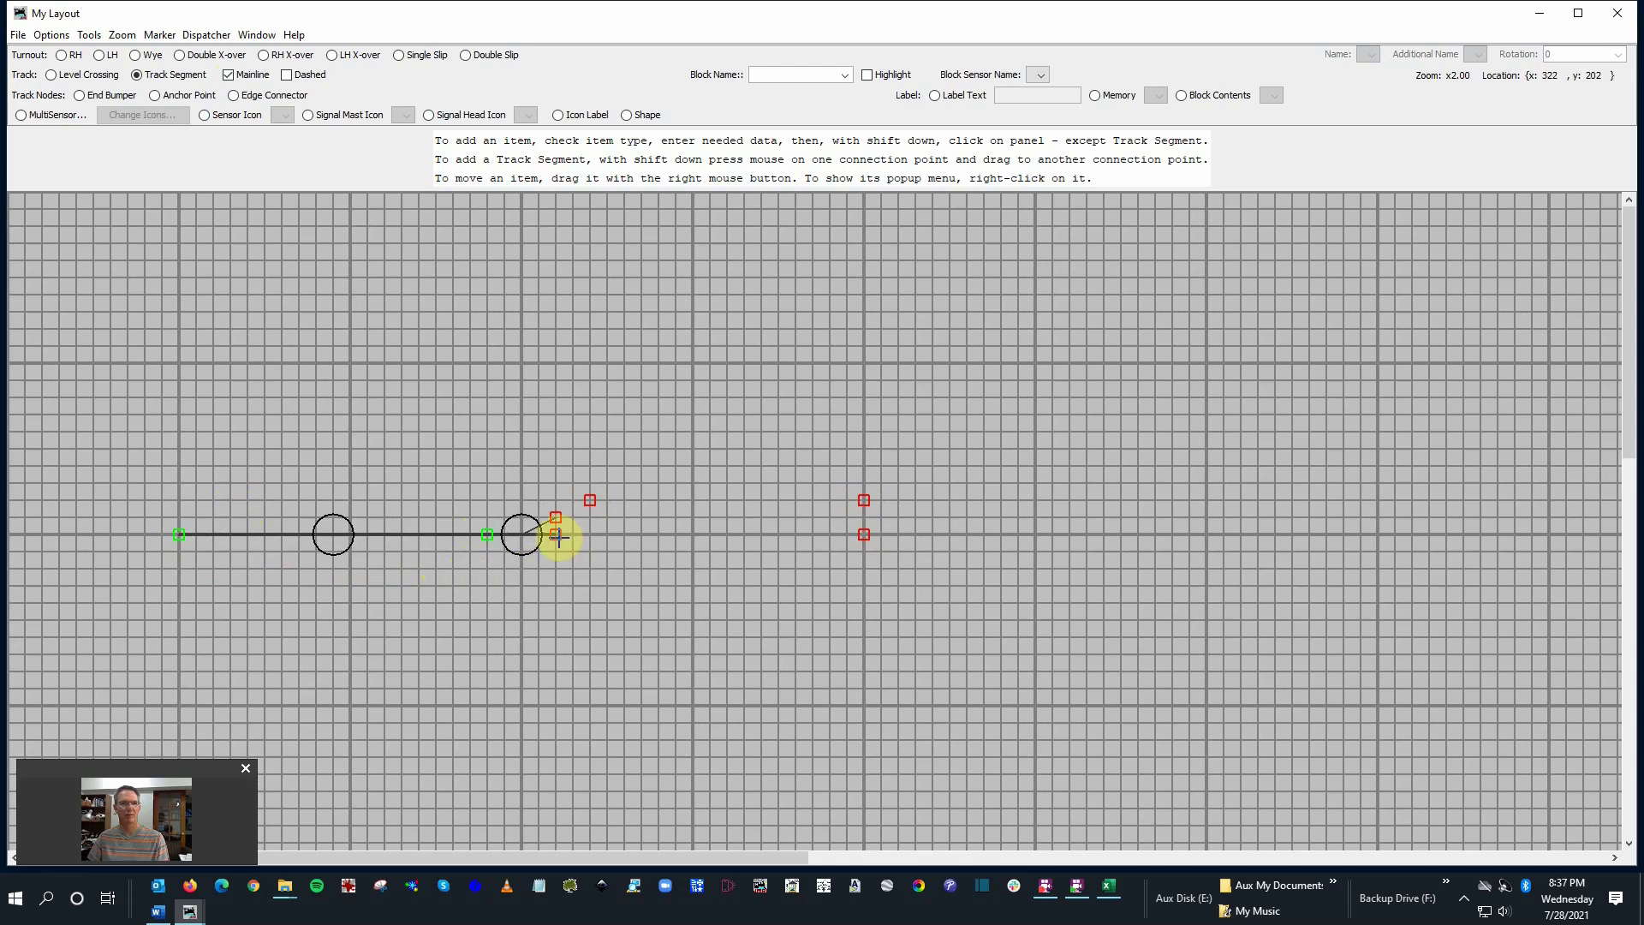
drag(559, 537, 865, 540)
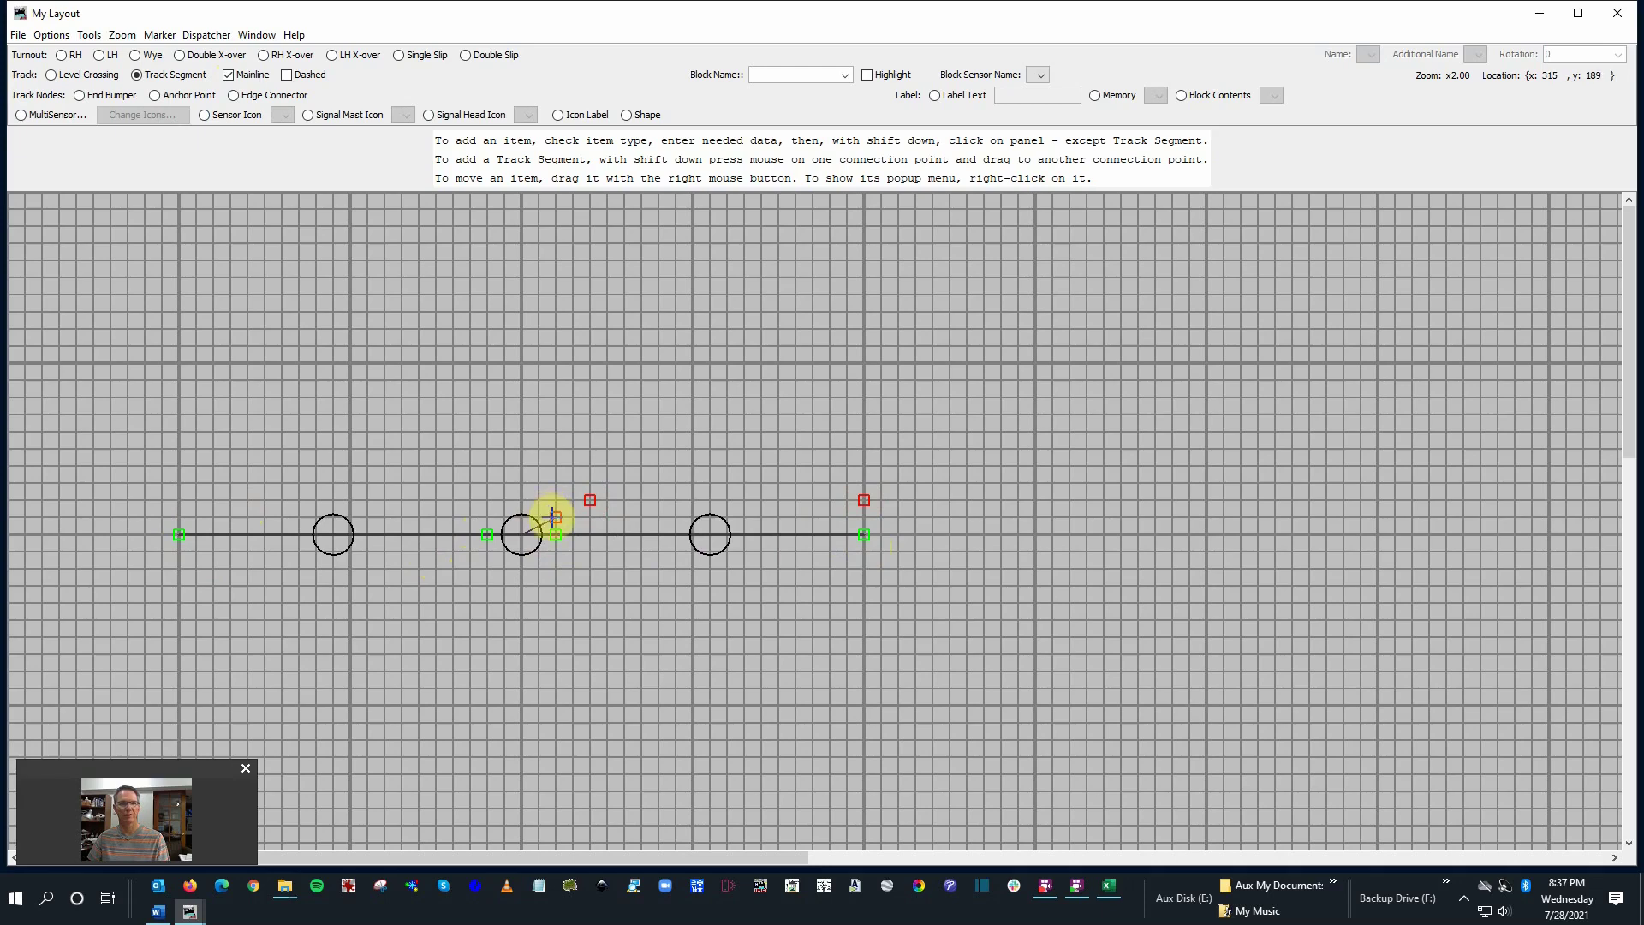
drag(554, 516, 590, 500)
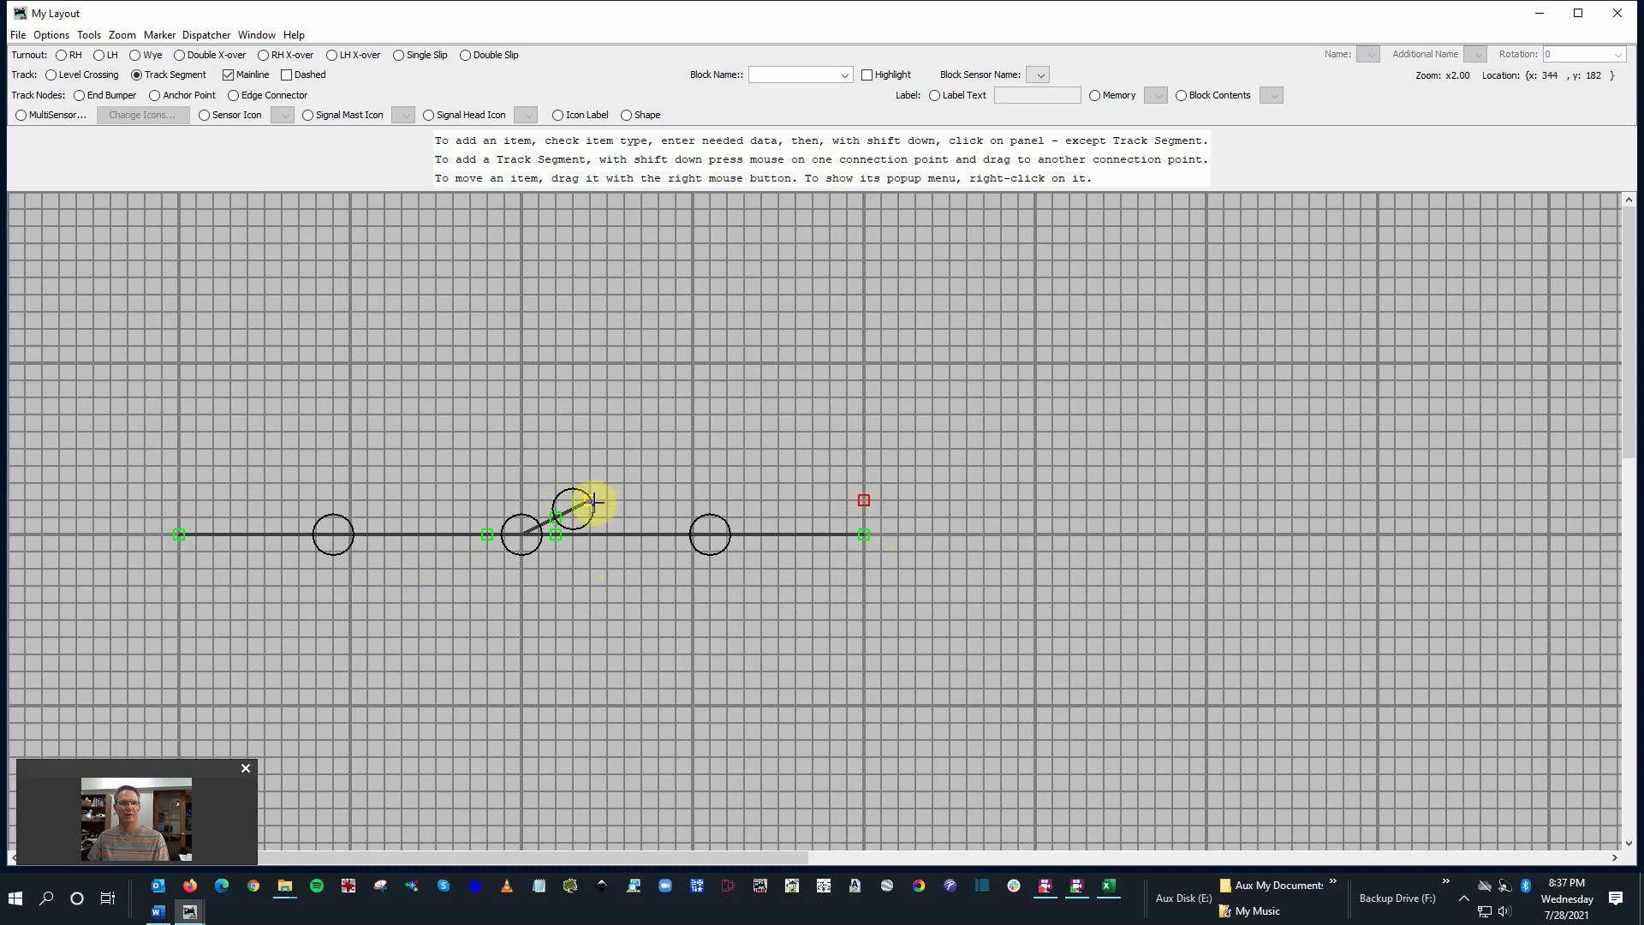
drag(593, 500, 863, 503)
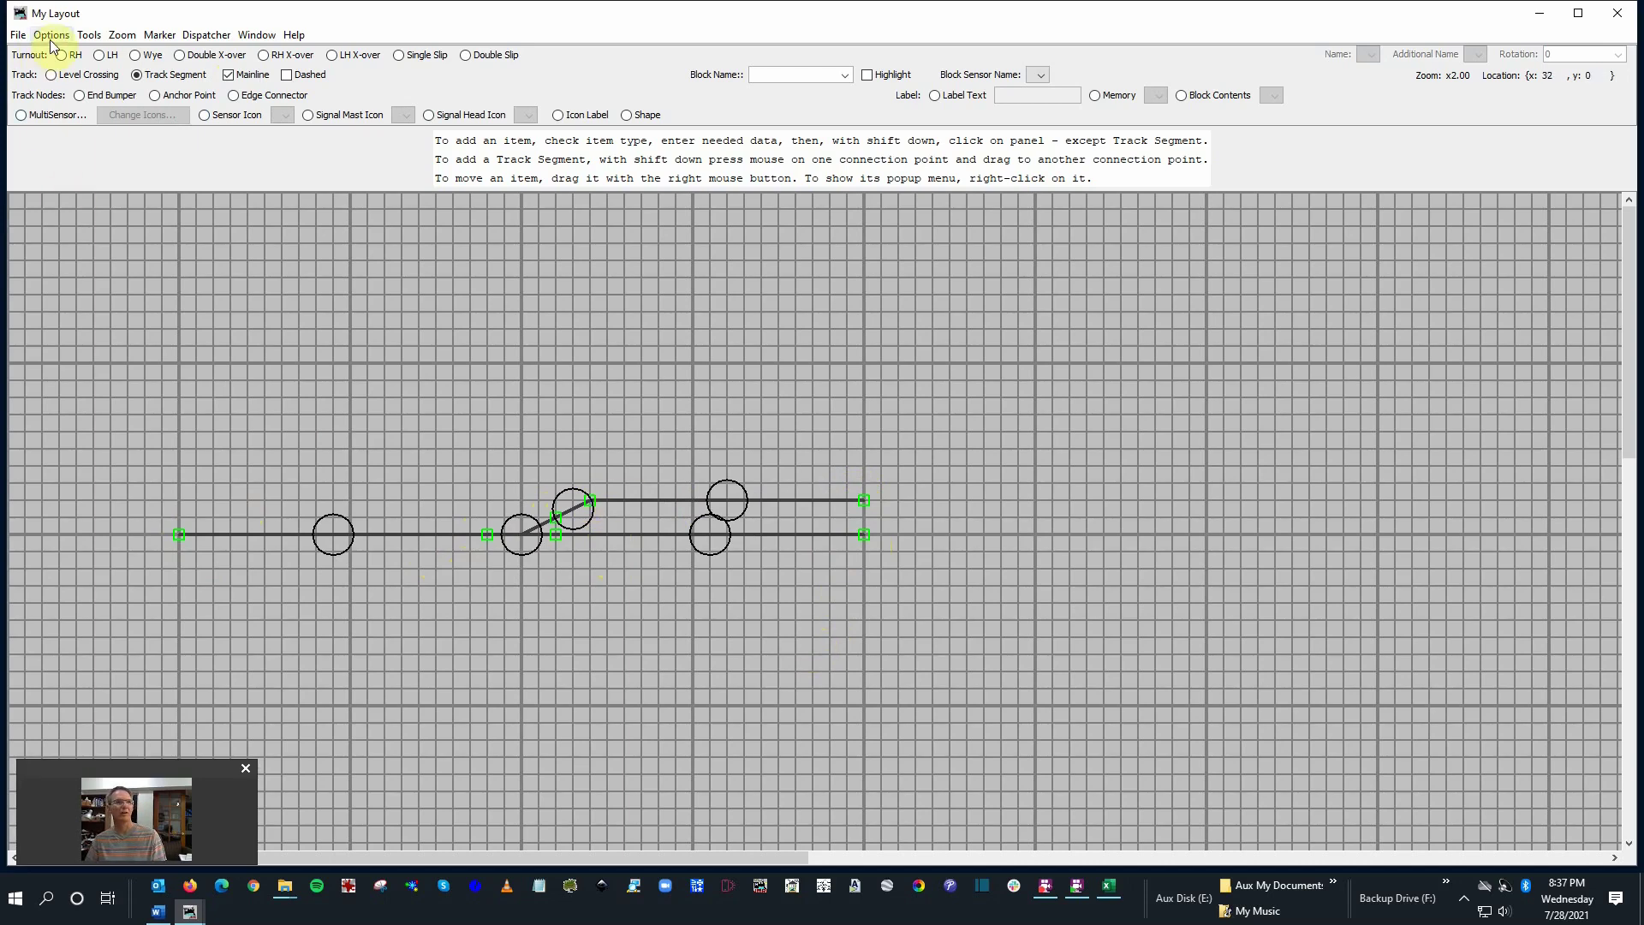
- Open the LCC Configure Nodes network tree from the main window and expand the LCC Demo Layout node
click(23, 41)
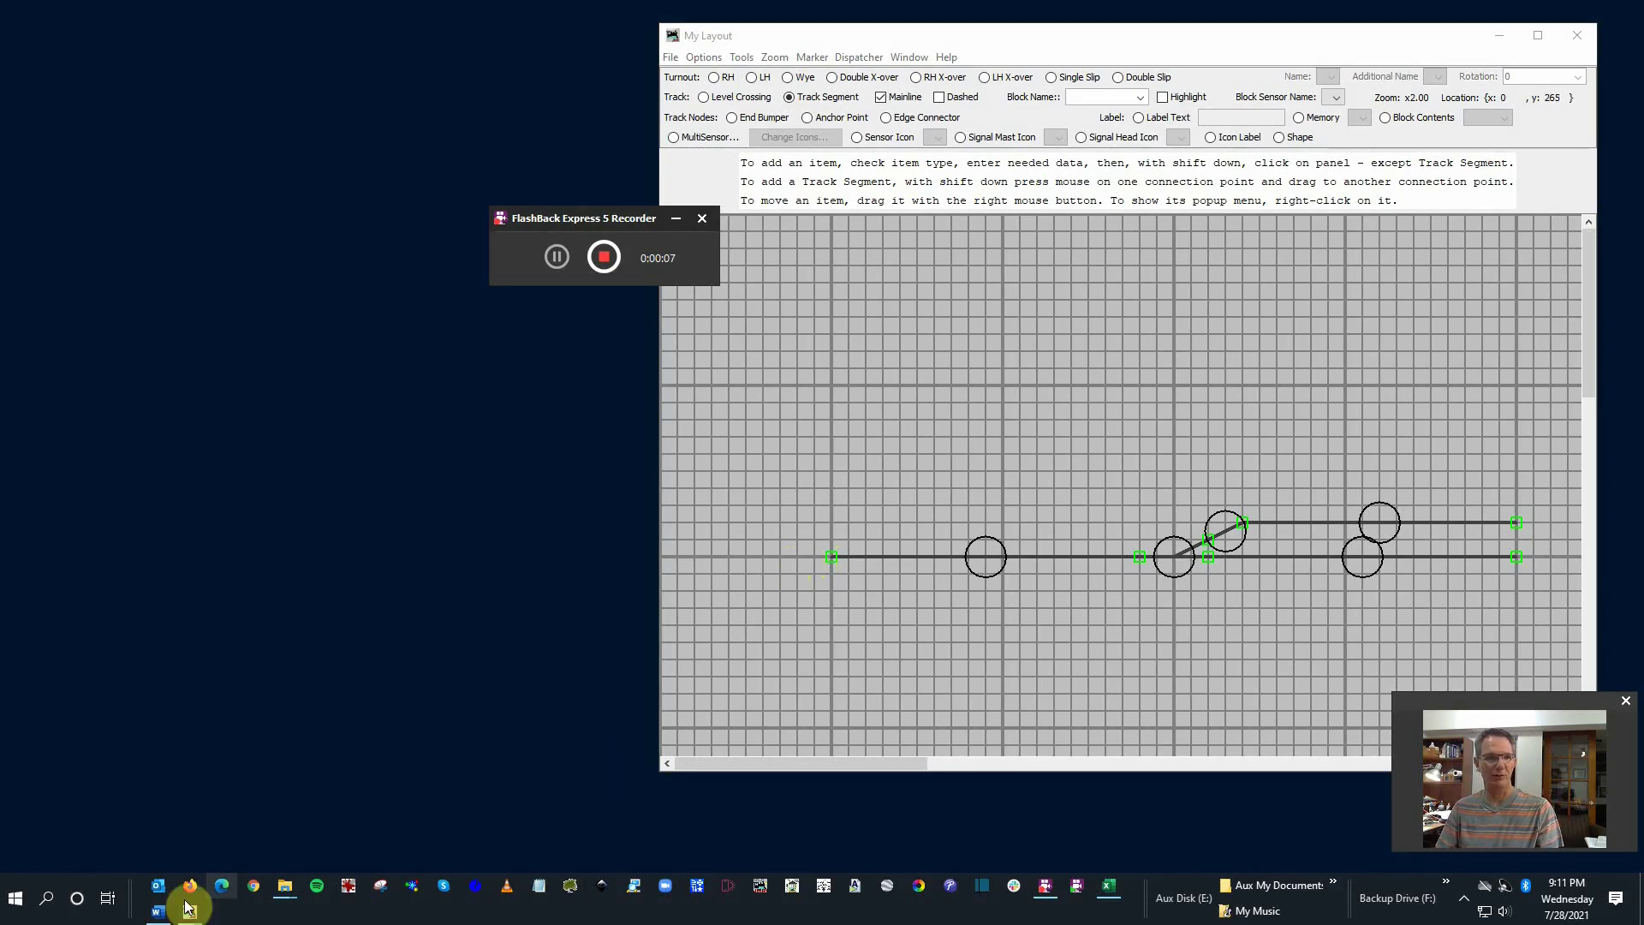
mouse_move(167, 893)
click(146, 866)
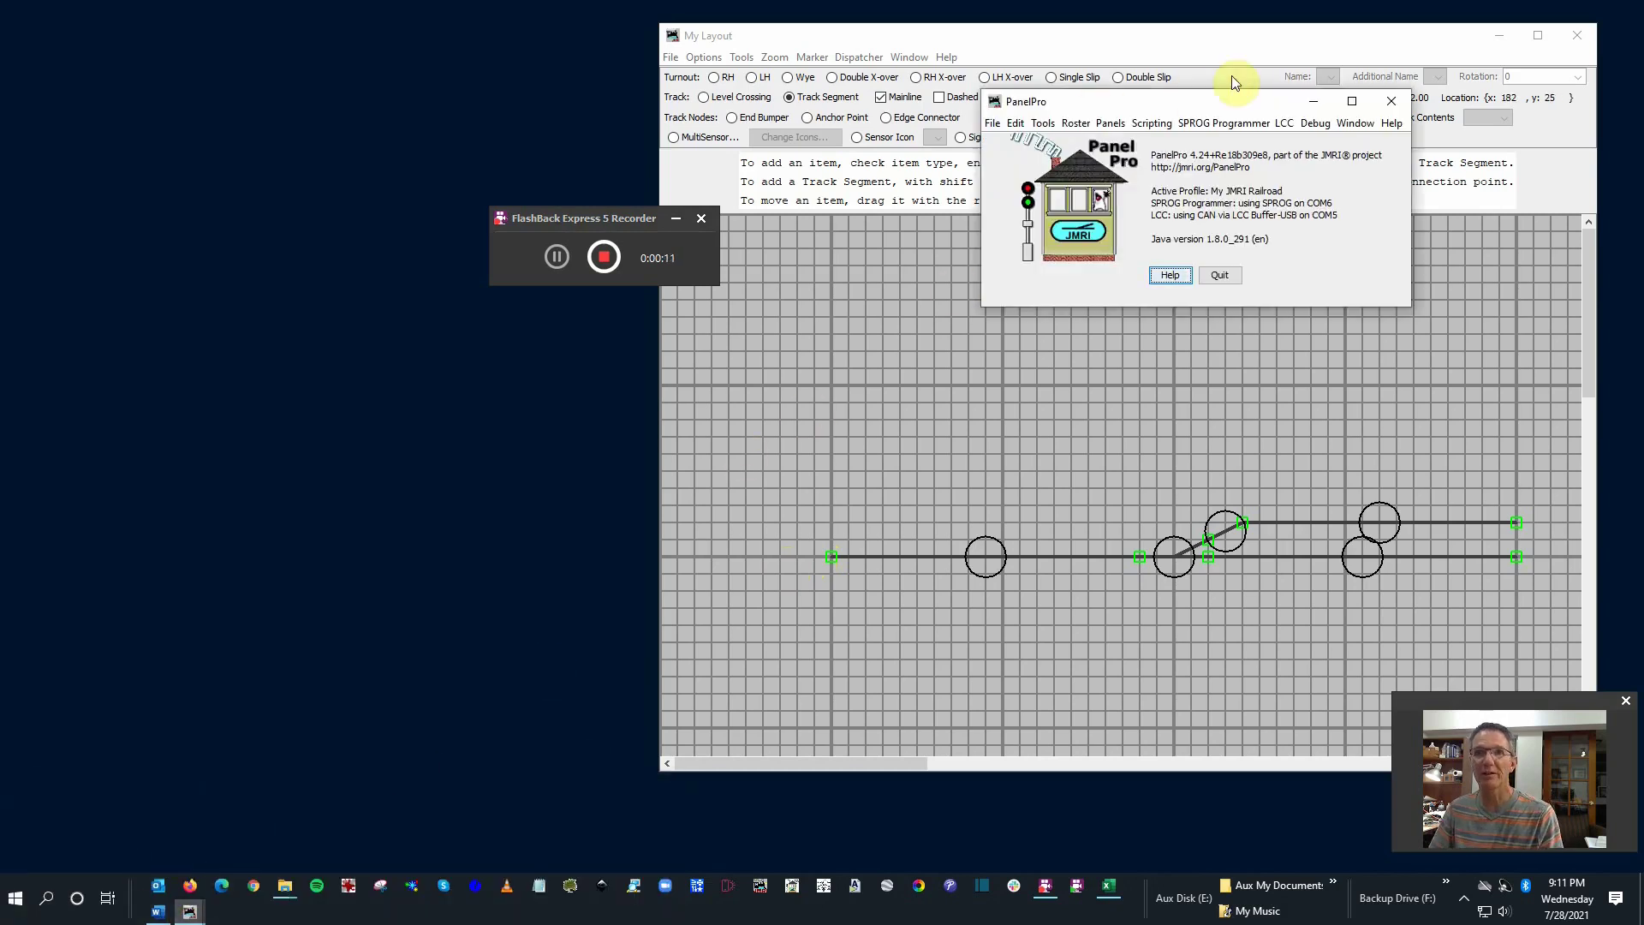
click(1280, 125)
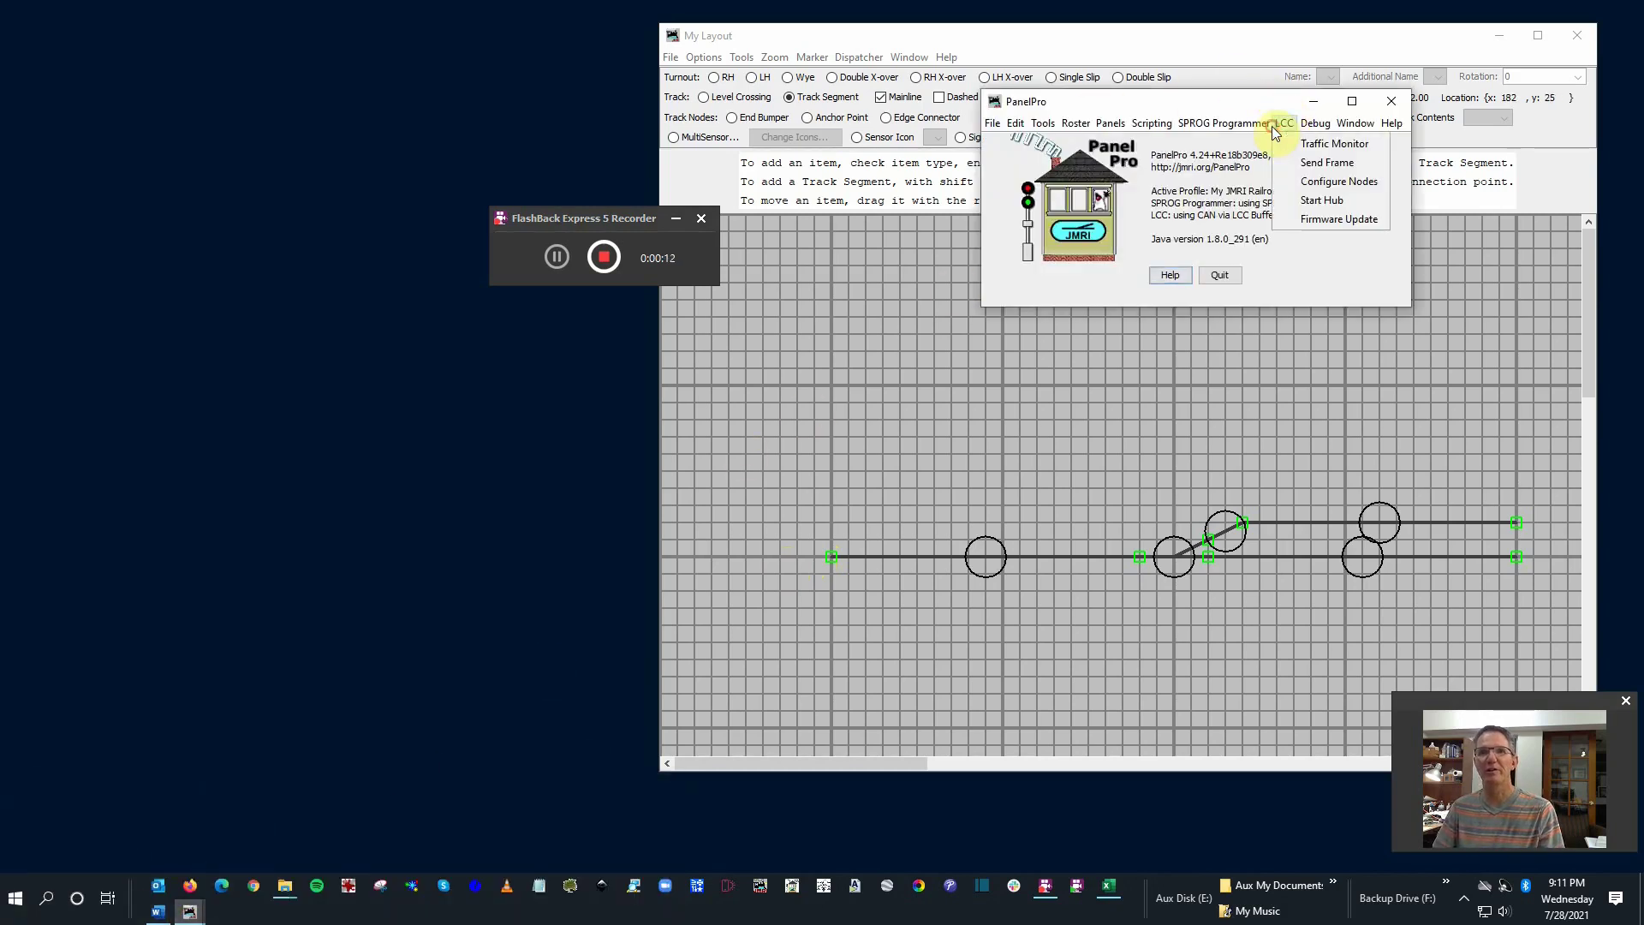
click(1306, 181)
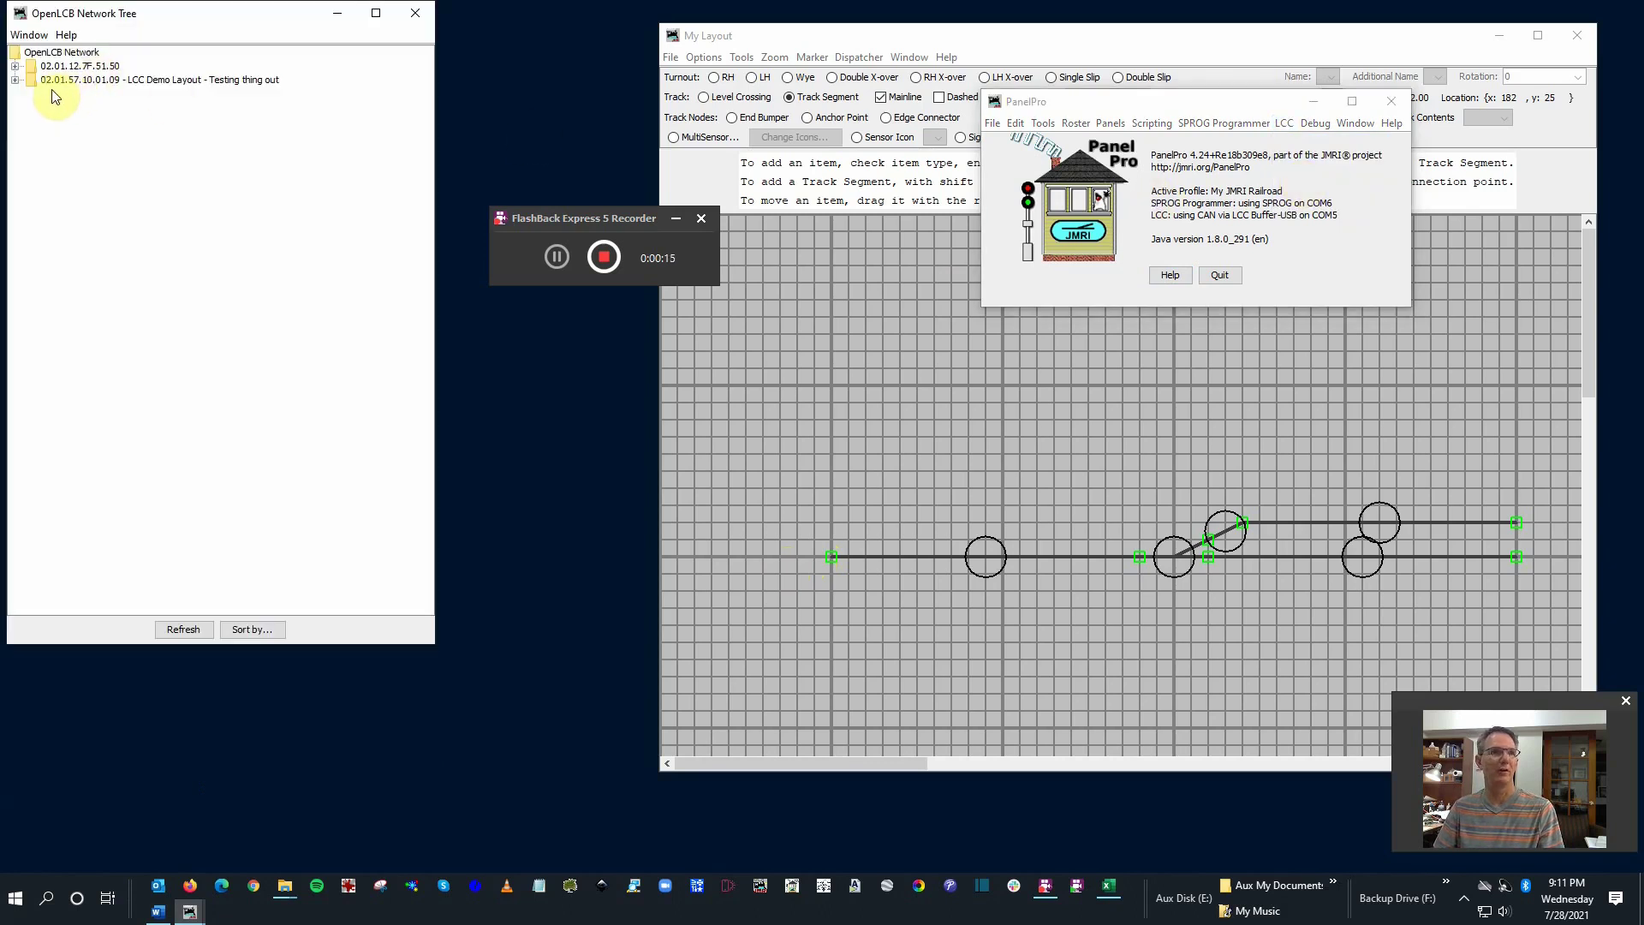
click(15, 80)
- Open the node's Port I/O-1 and Sensor/Turnout creation sections and paste Det-Siding as the user name
click(76, 96)
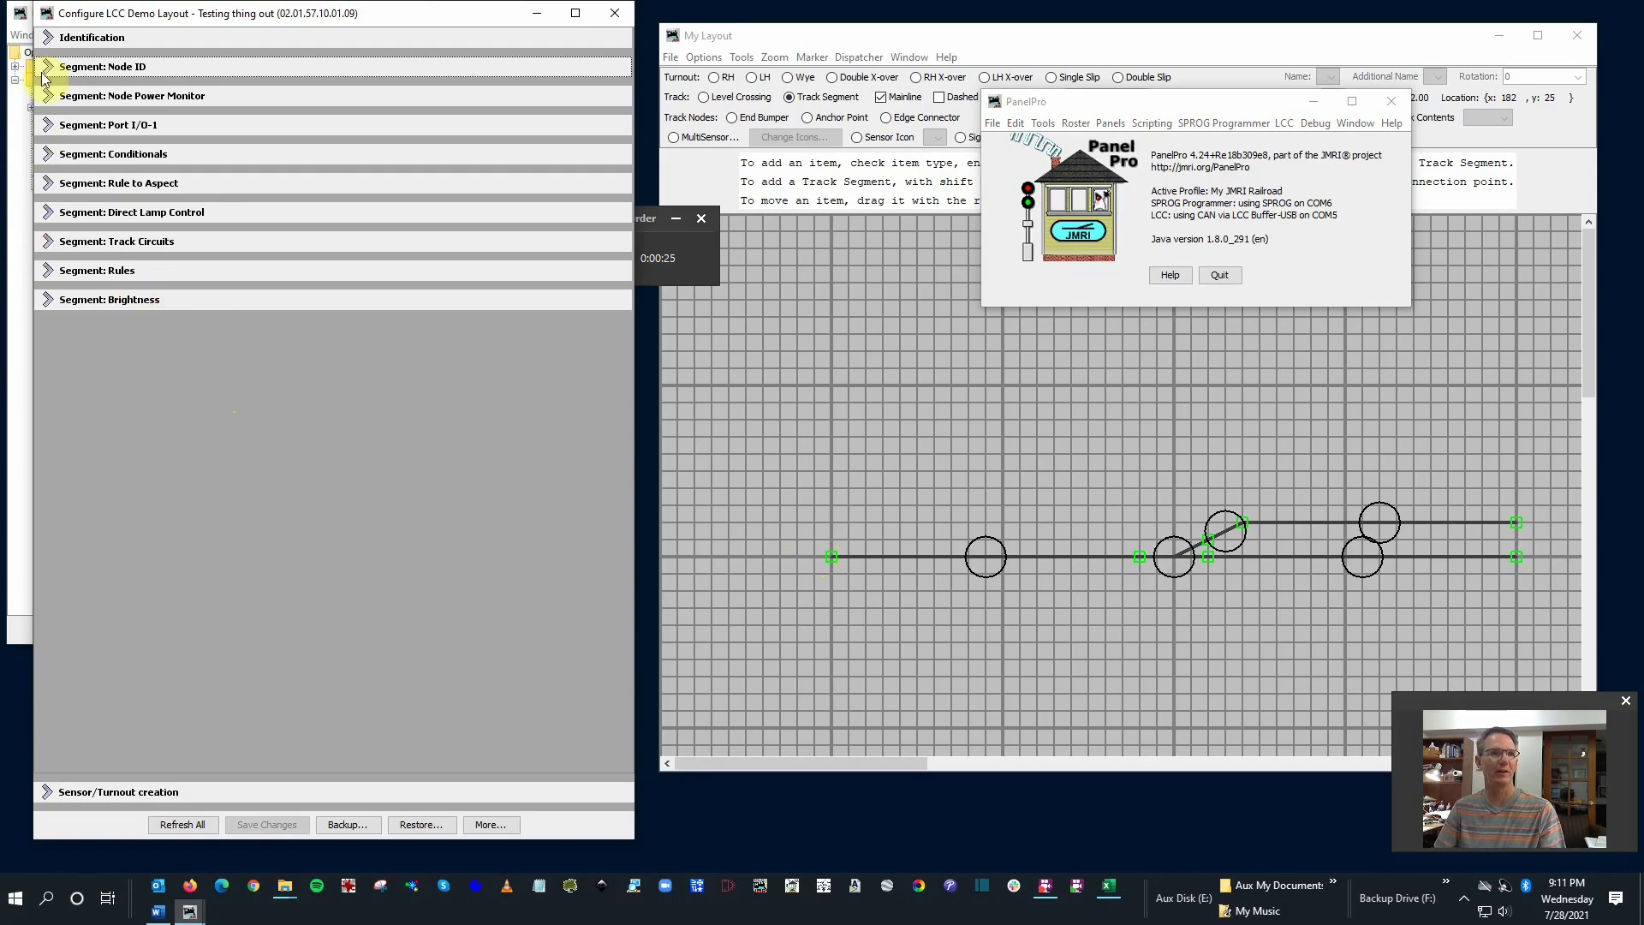
click(48, 125)
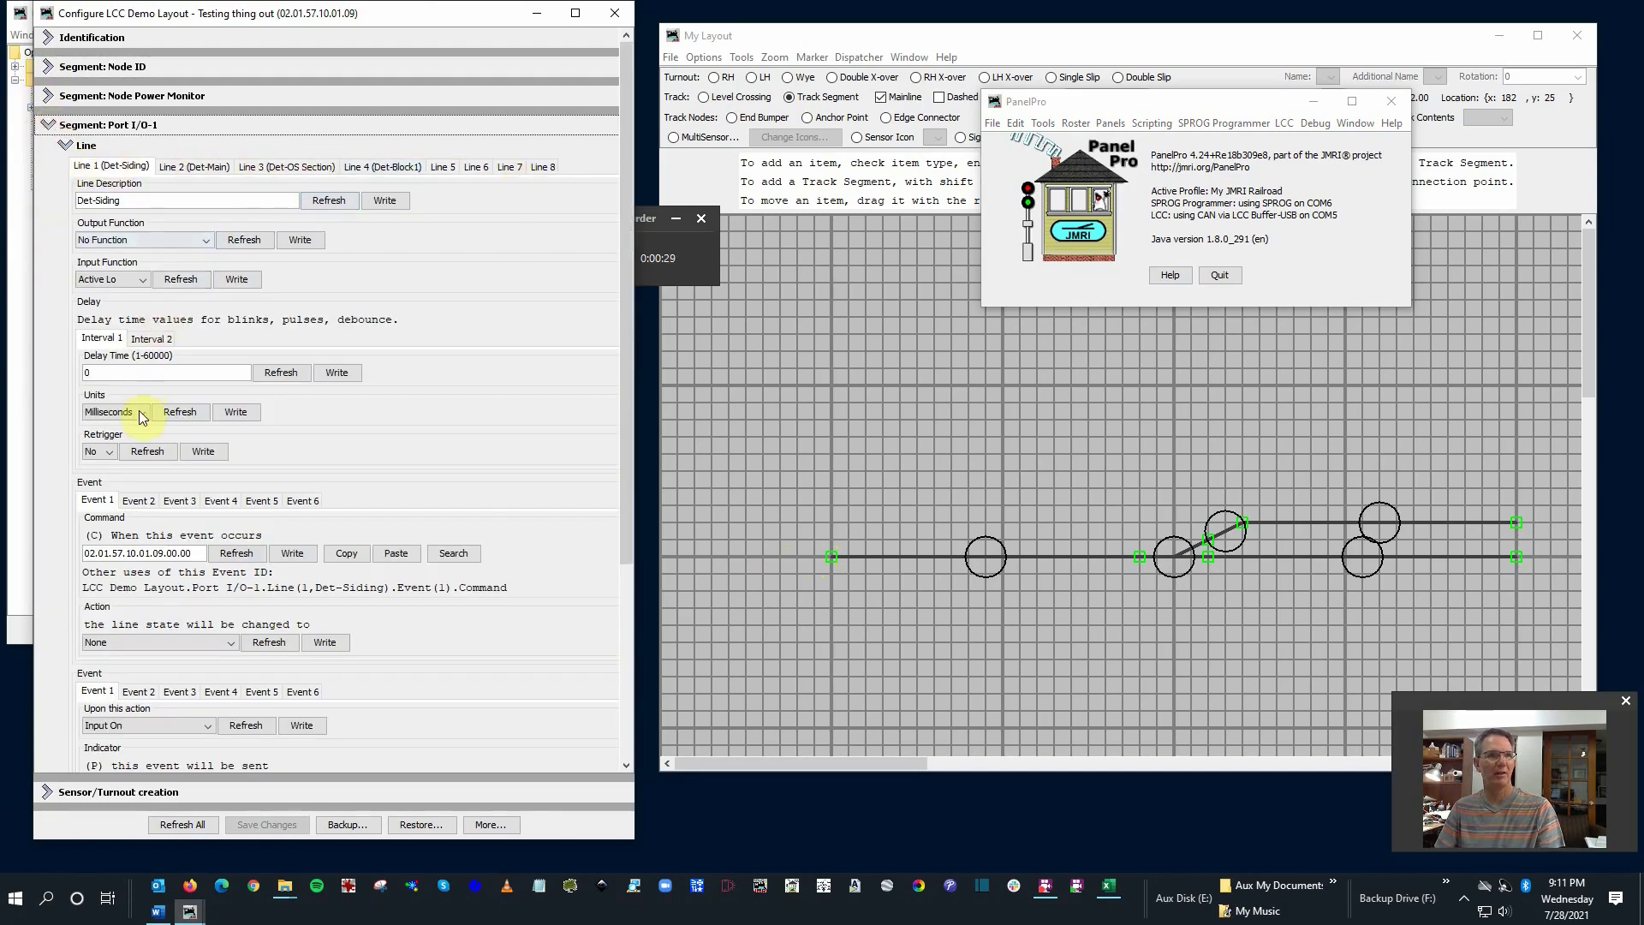
scroll(246, 678, down, 3)
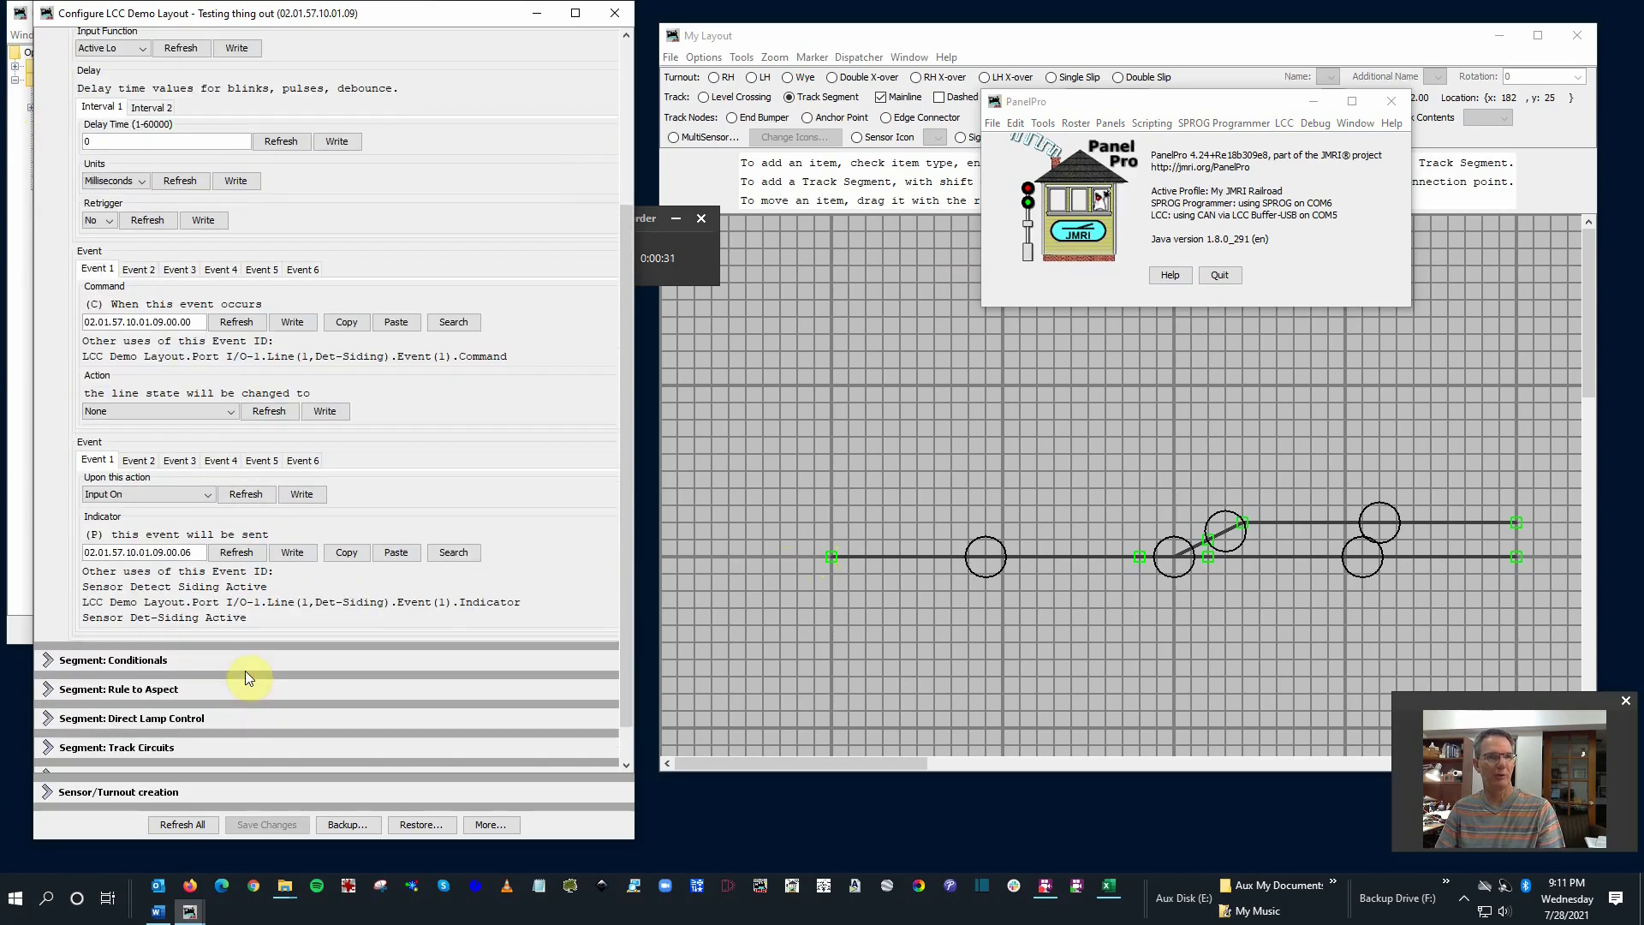
scroll(247, 679, up, 2)
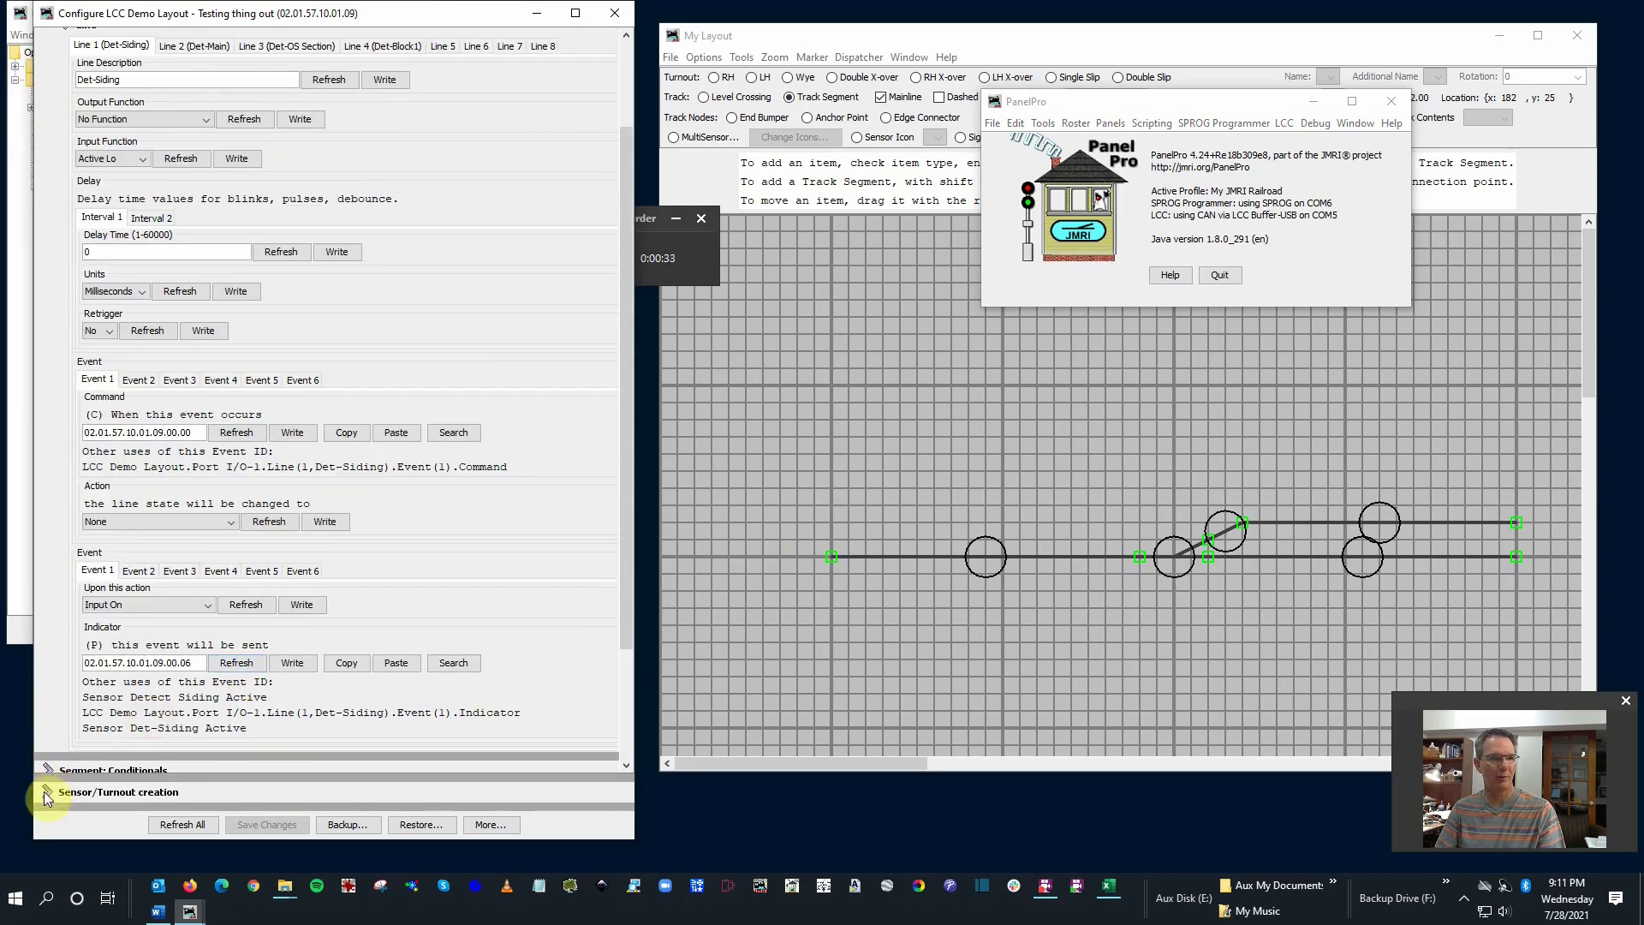
click(47, 796)
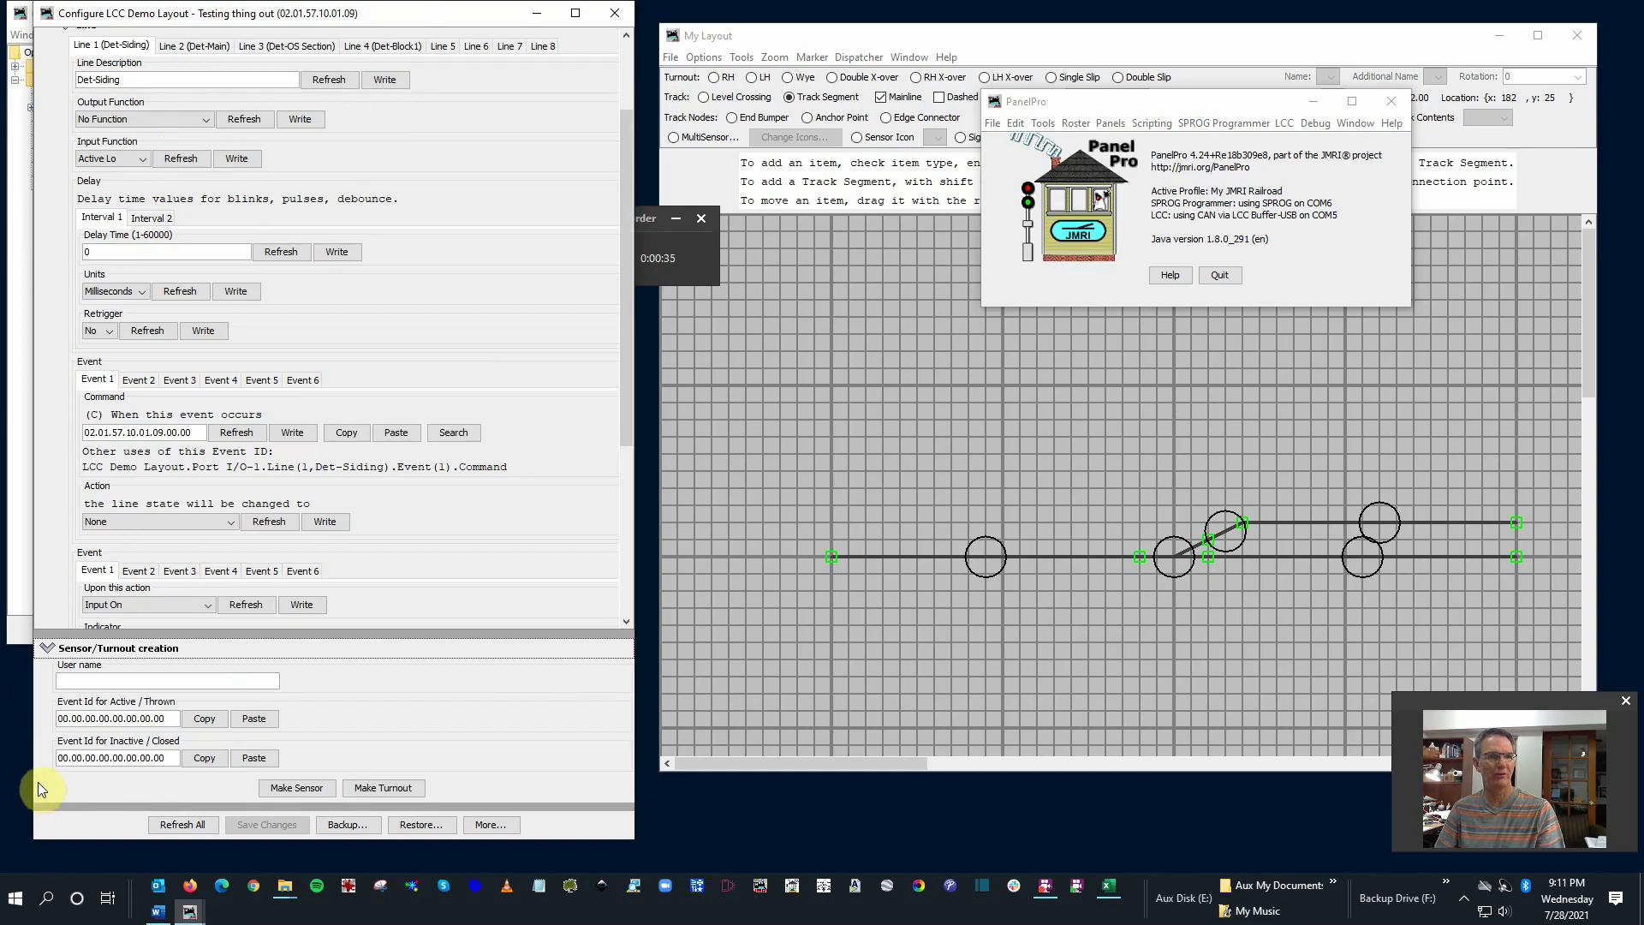
scroll(283, 412, up, 2)
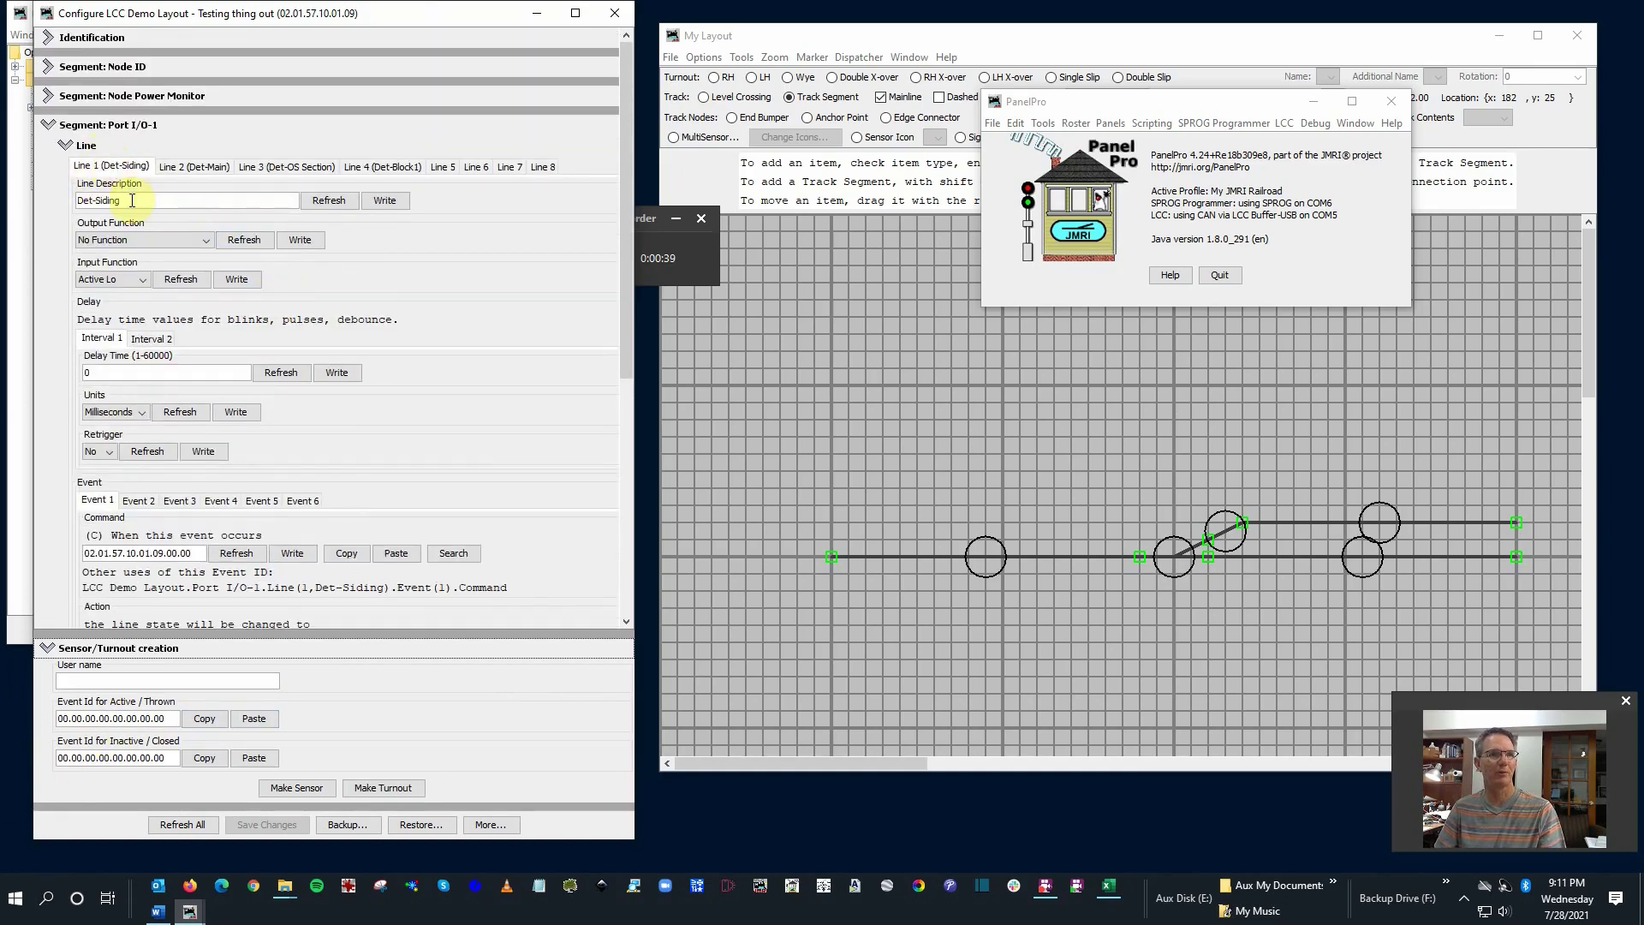
drag(132, 200, 26, 173)
key(ctrl+c)
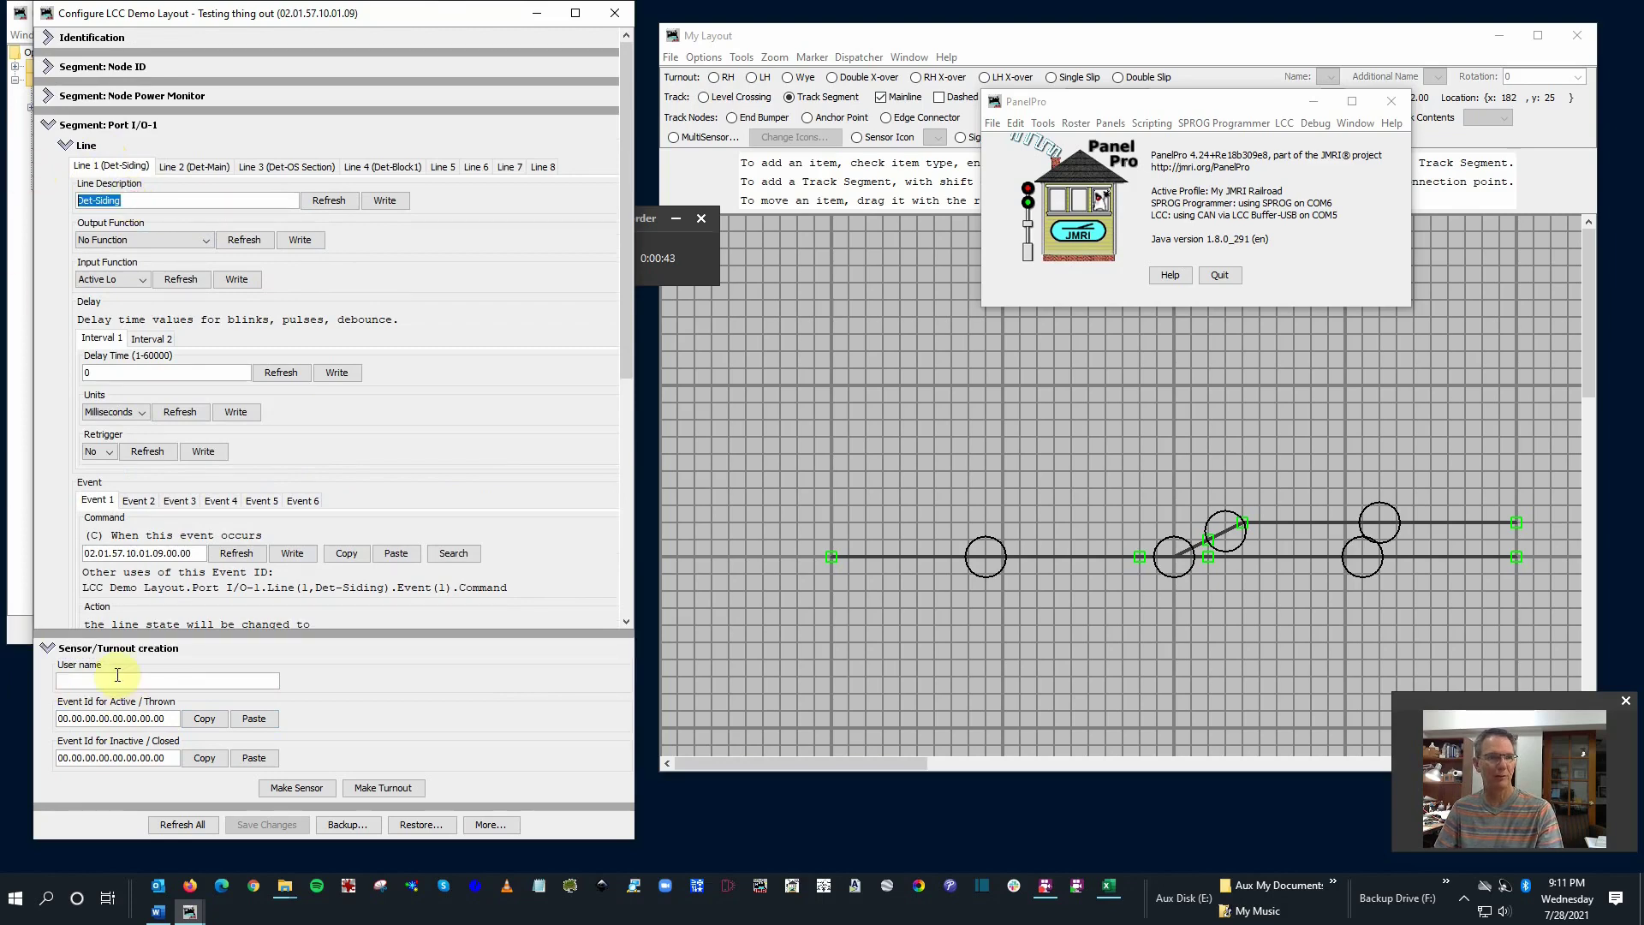
click(116, 681)
key(ctrl+v)
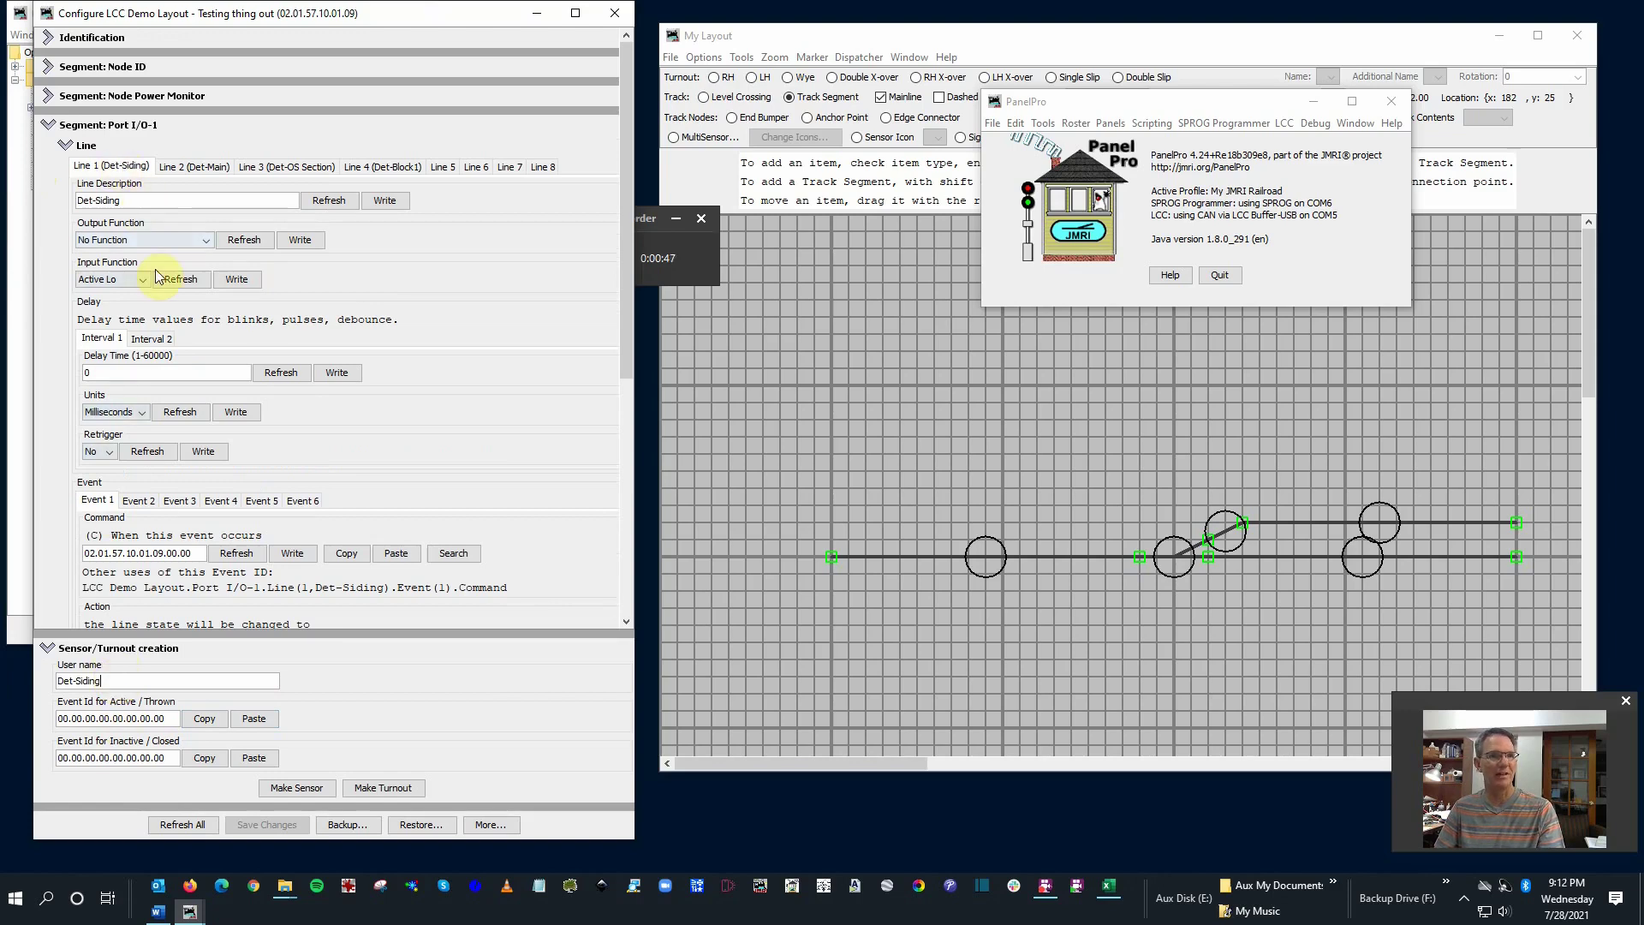
- Copy in active event 02.01.57.10.01.09.00.06 and inactive event 02.01.57.10.01.09.00.07
scroll(152, 224, down, 2)
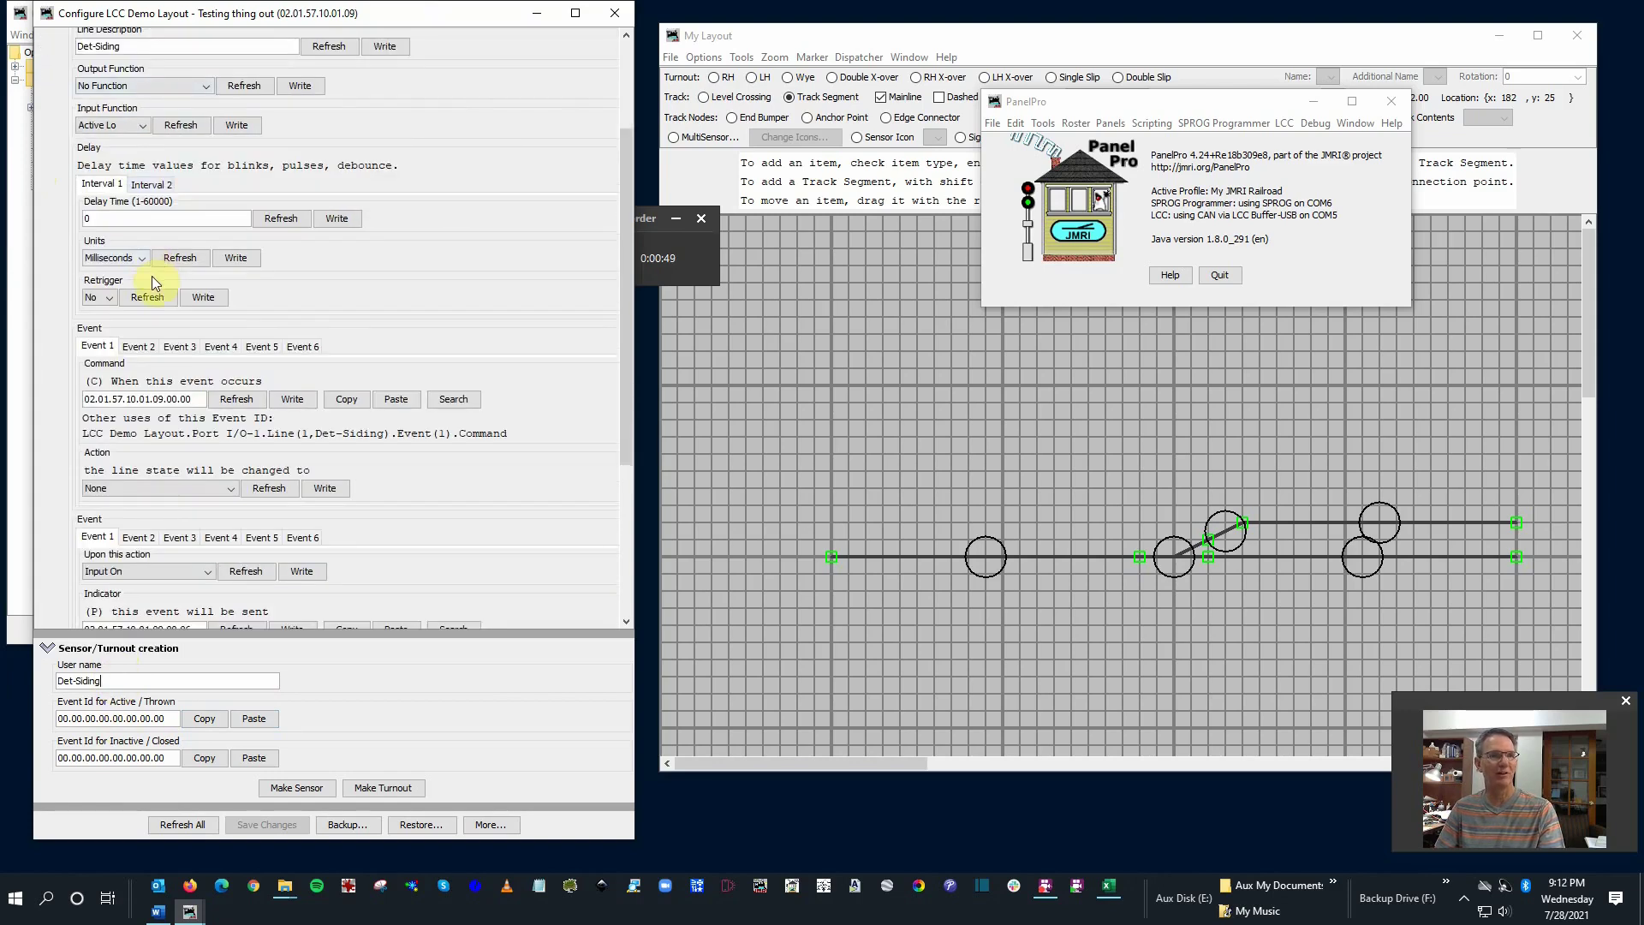
scroll(154, 283, down, 2)
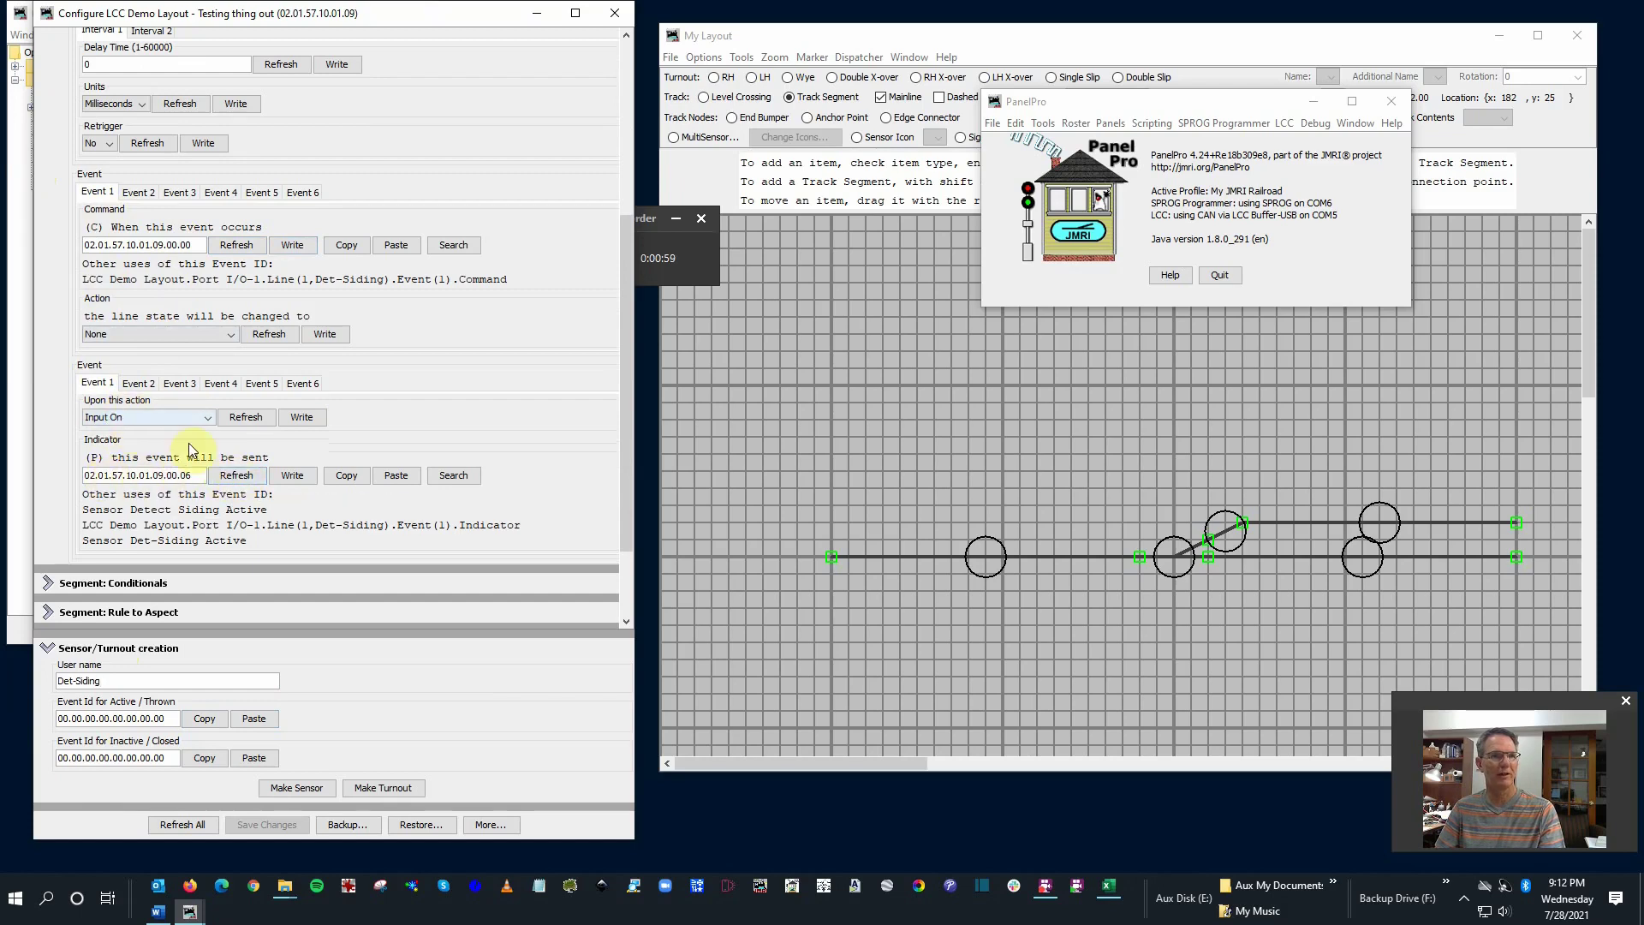
click(351, 477)
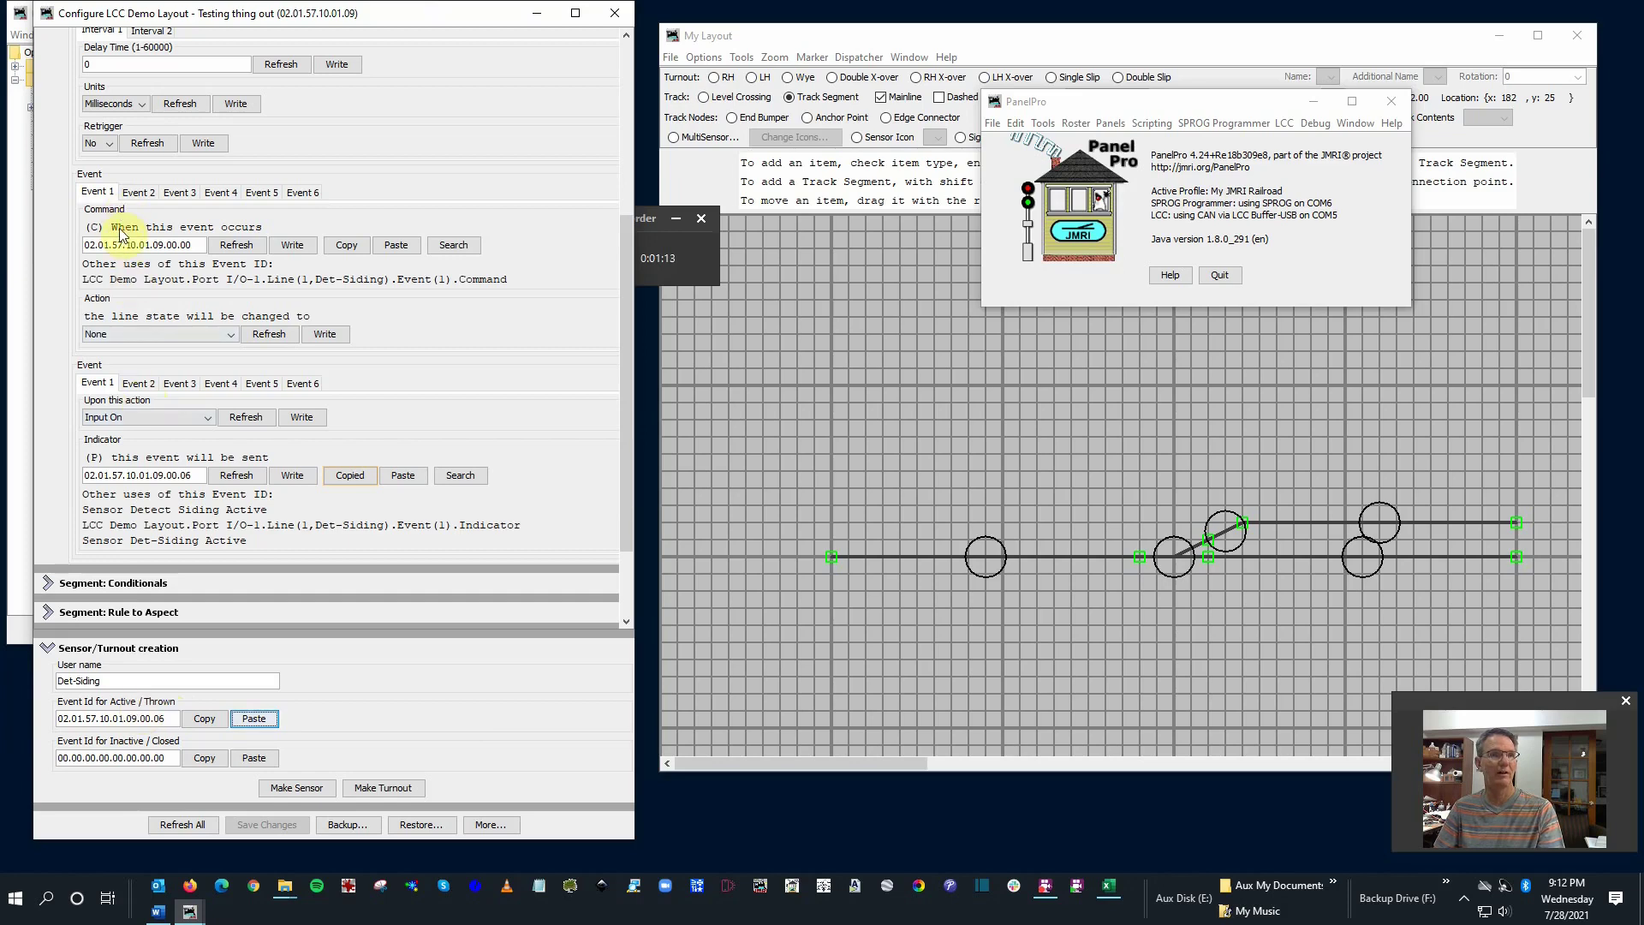
click(134, 385)
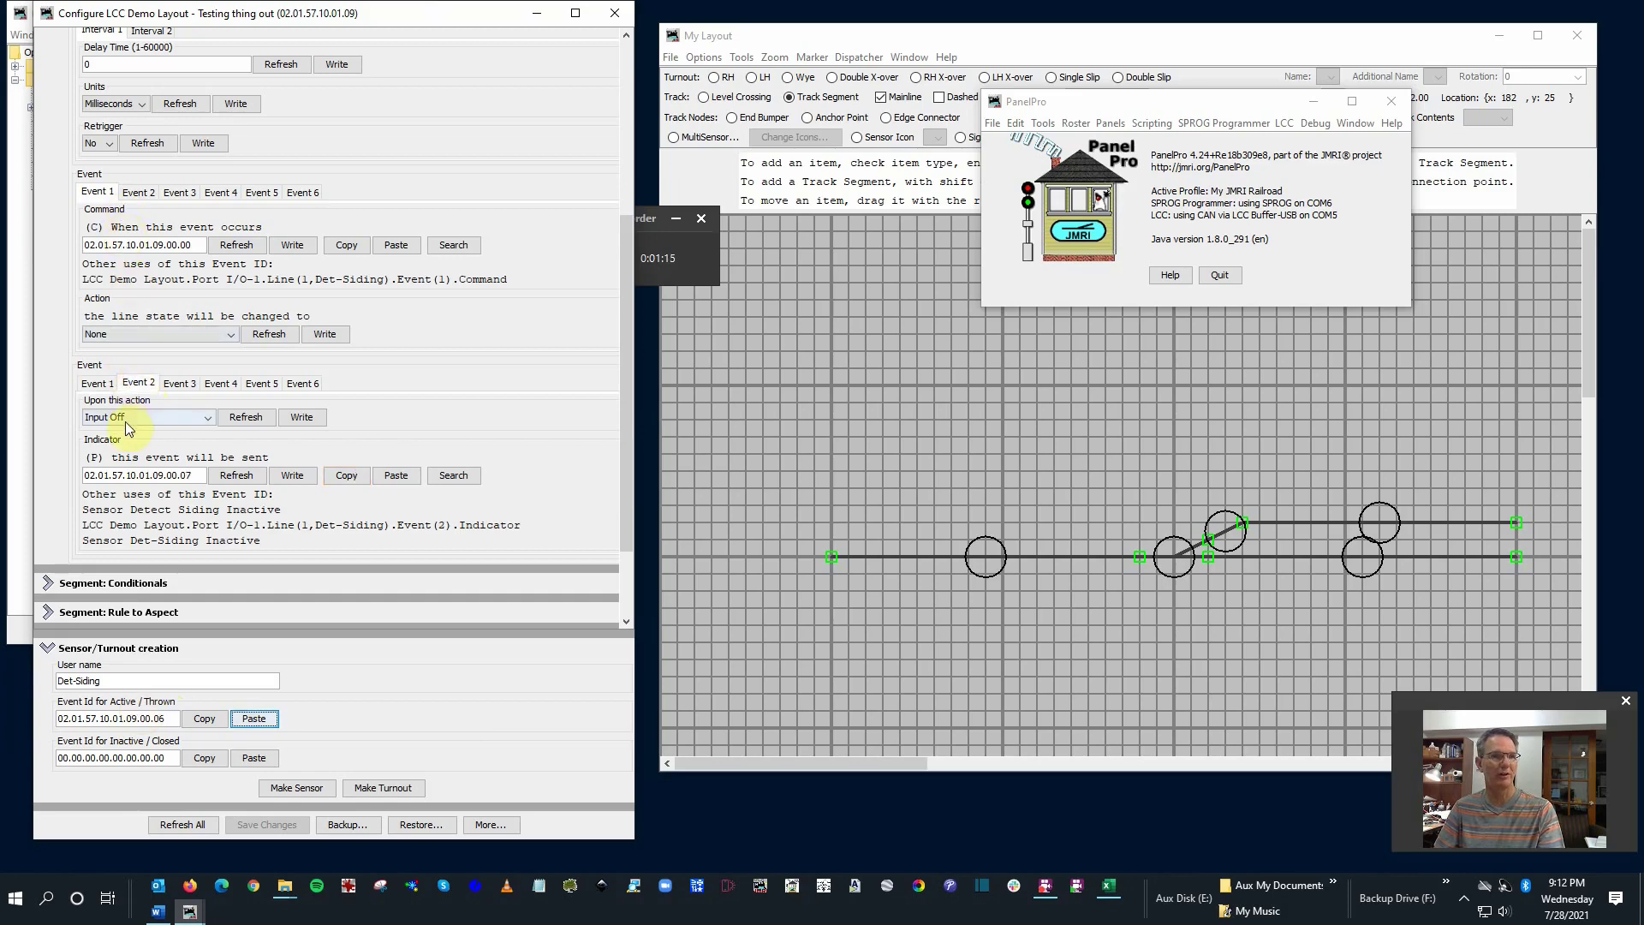
click(349, 476)
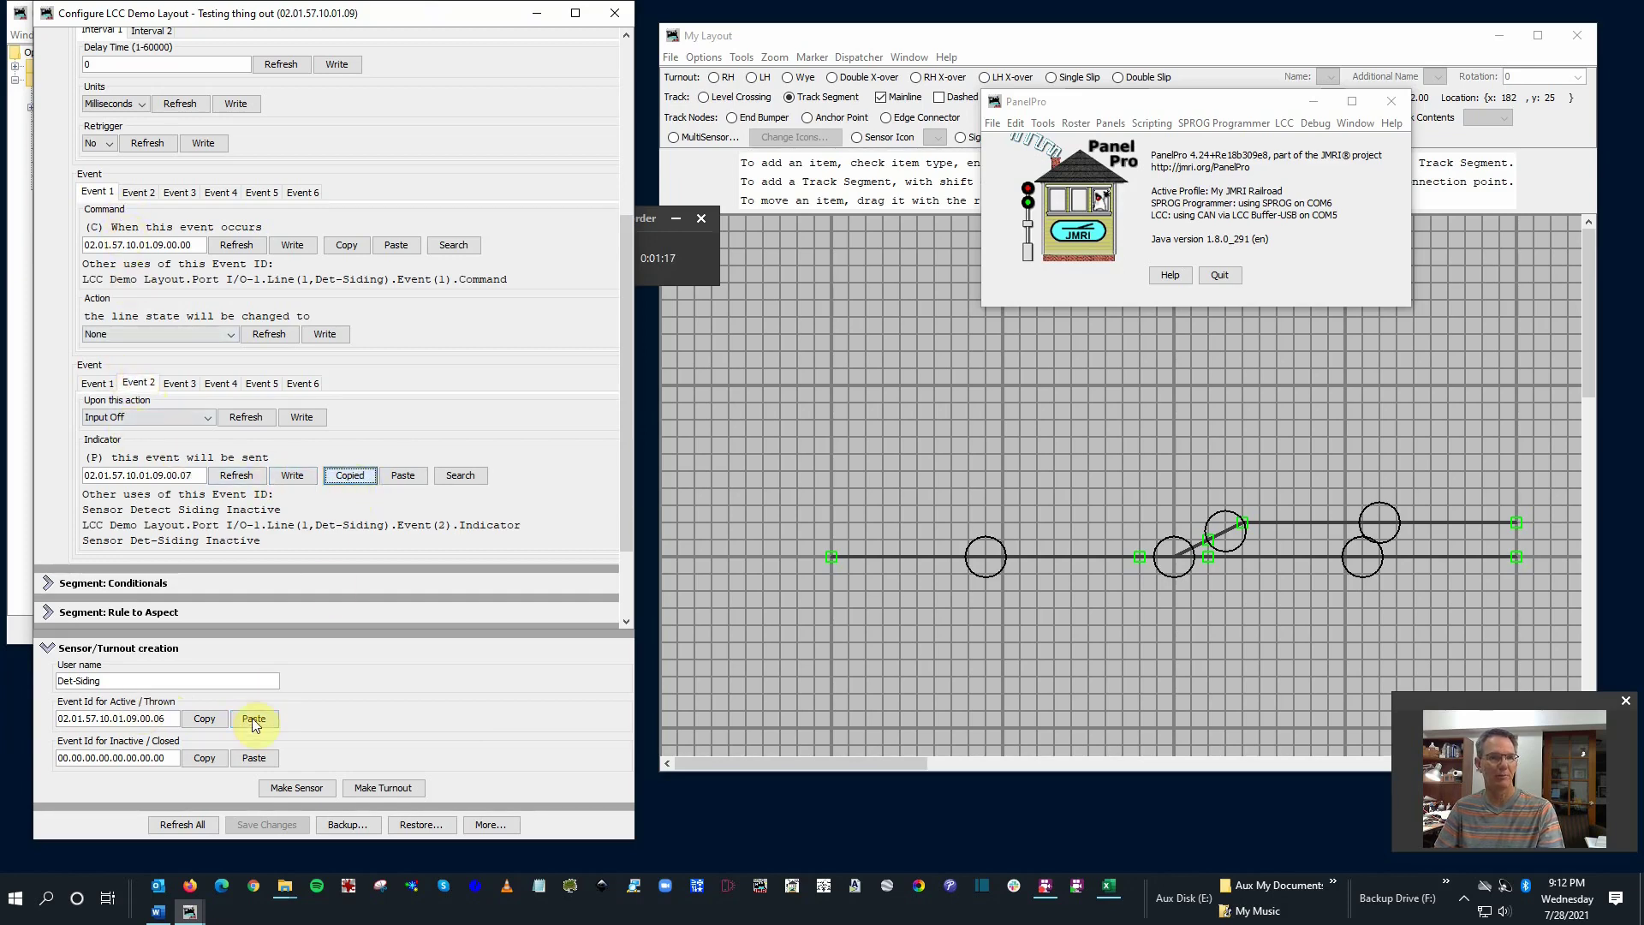
click(247, 759)
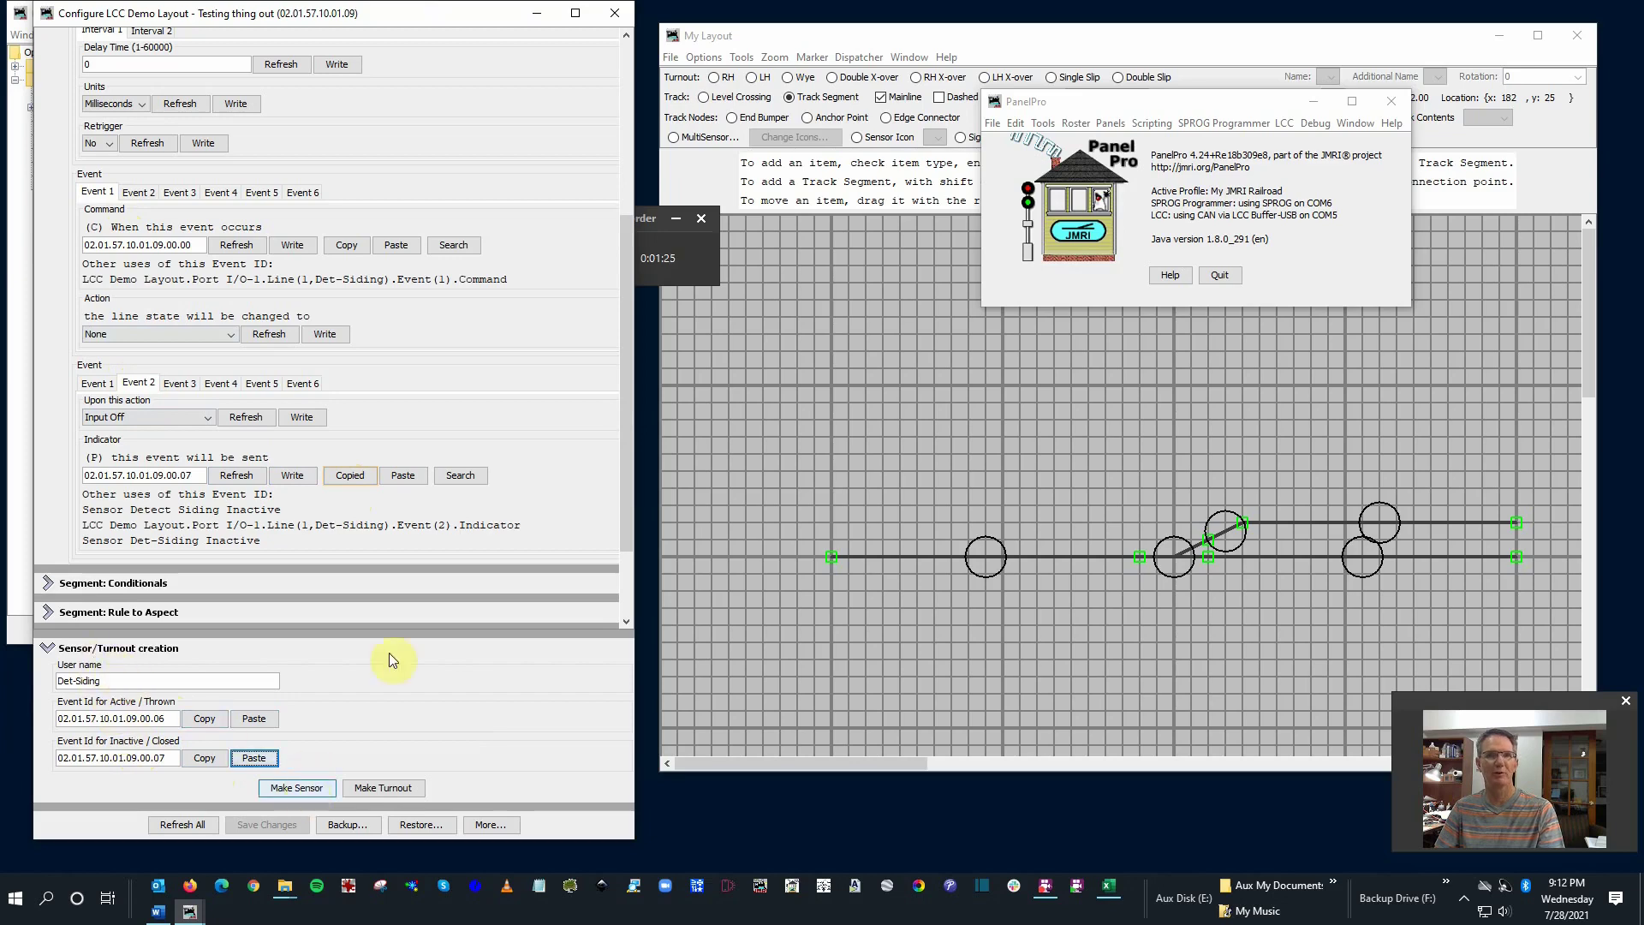
click(741, 58)
- Open the Sensors table beside the form and make the Det-Siding sensor, listed as Inactive
click(742, 57)
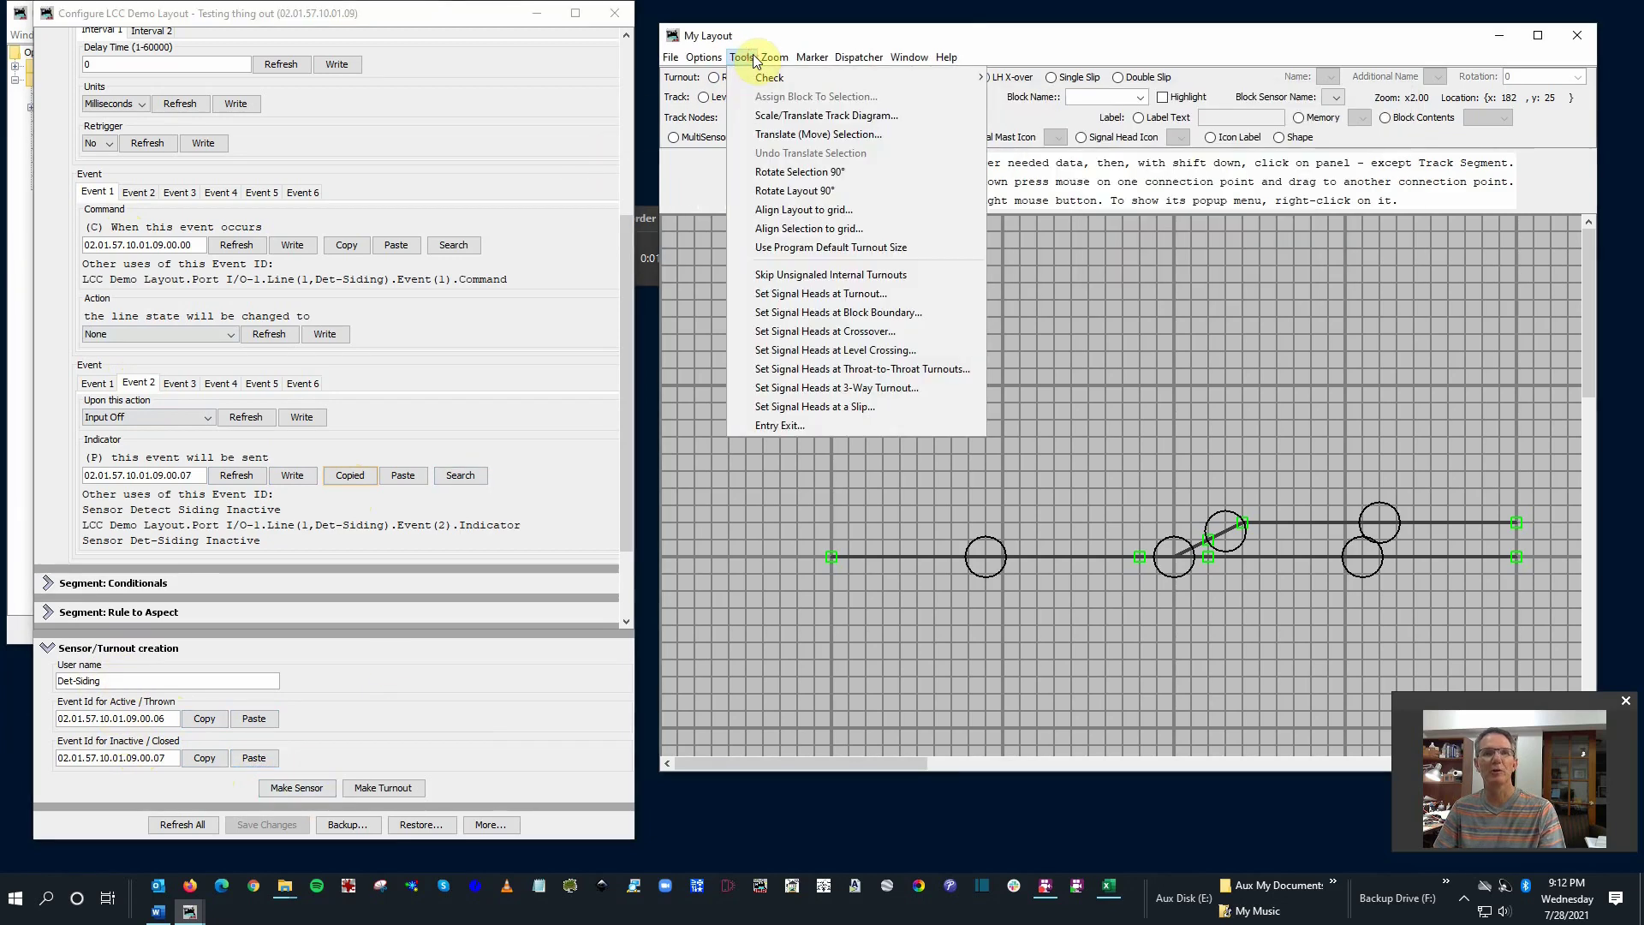
mouse_move(704, 58)
mouse_move(737, 97)
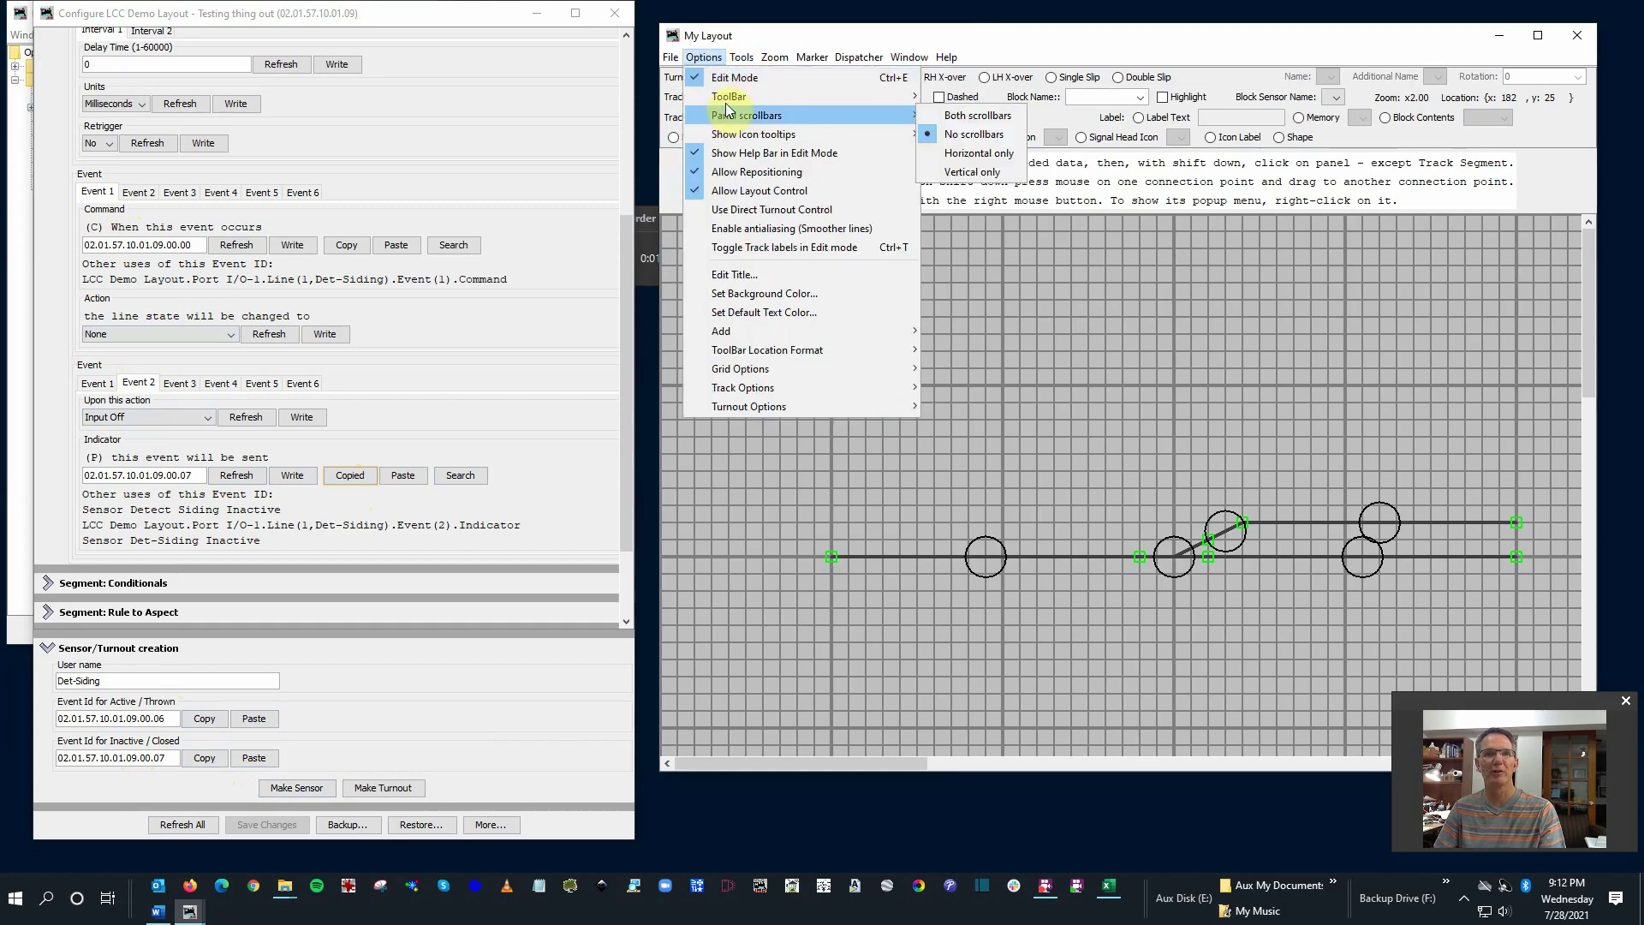
click(928, 378)
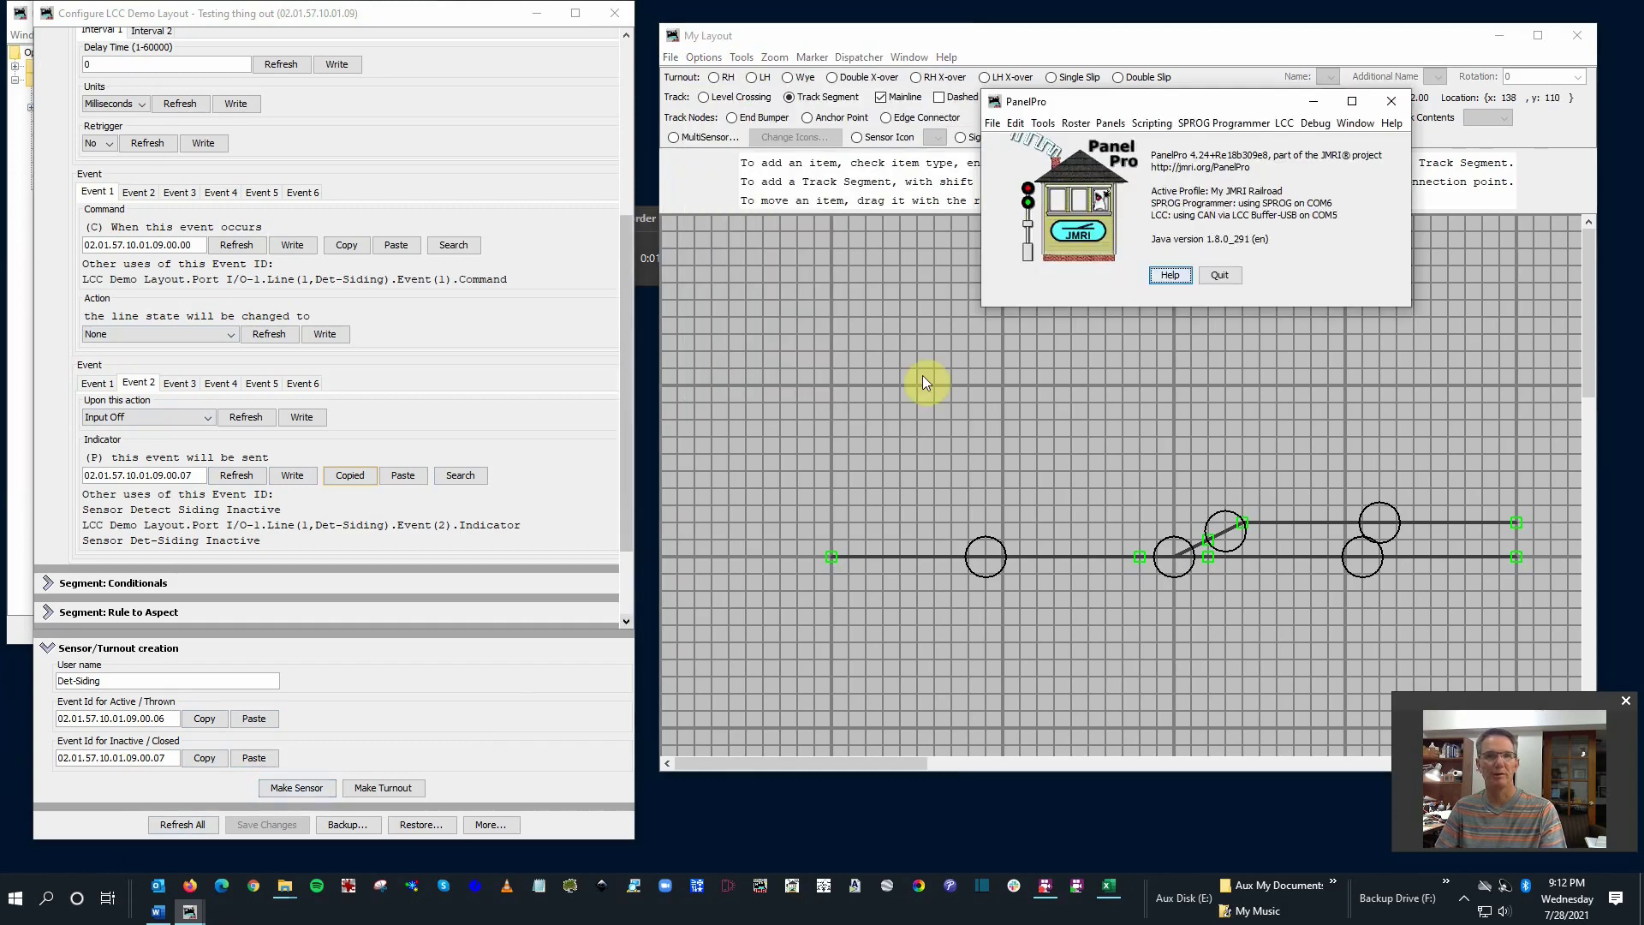
click(1043, 125)
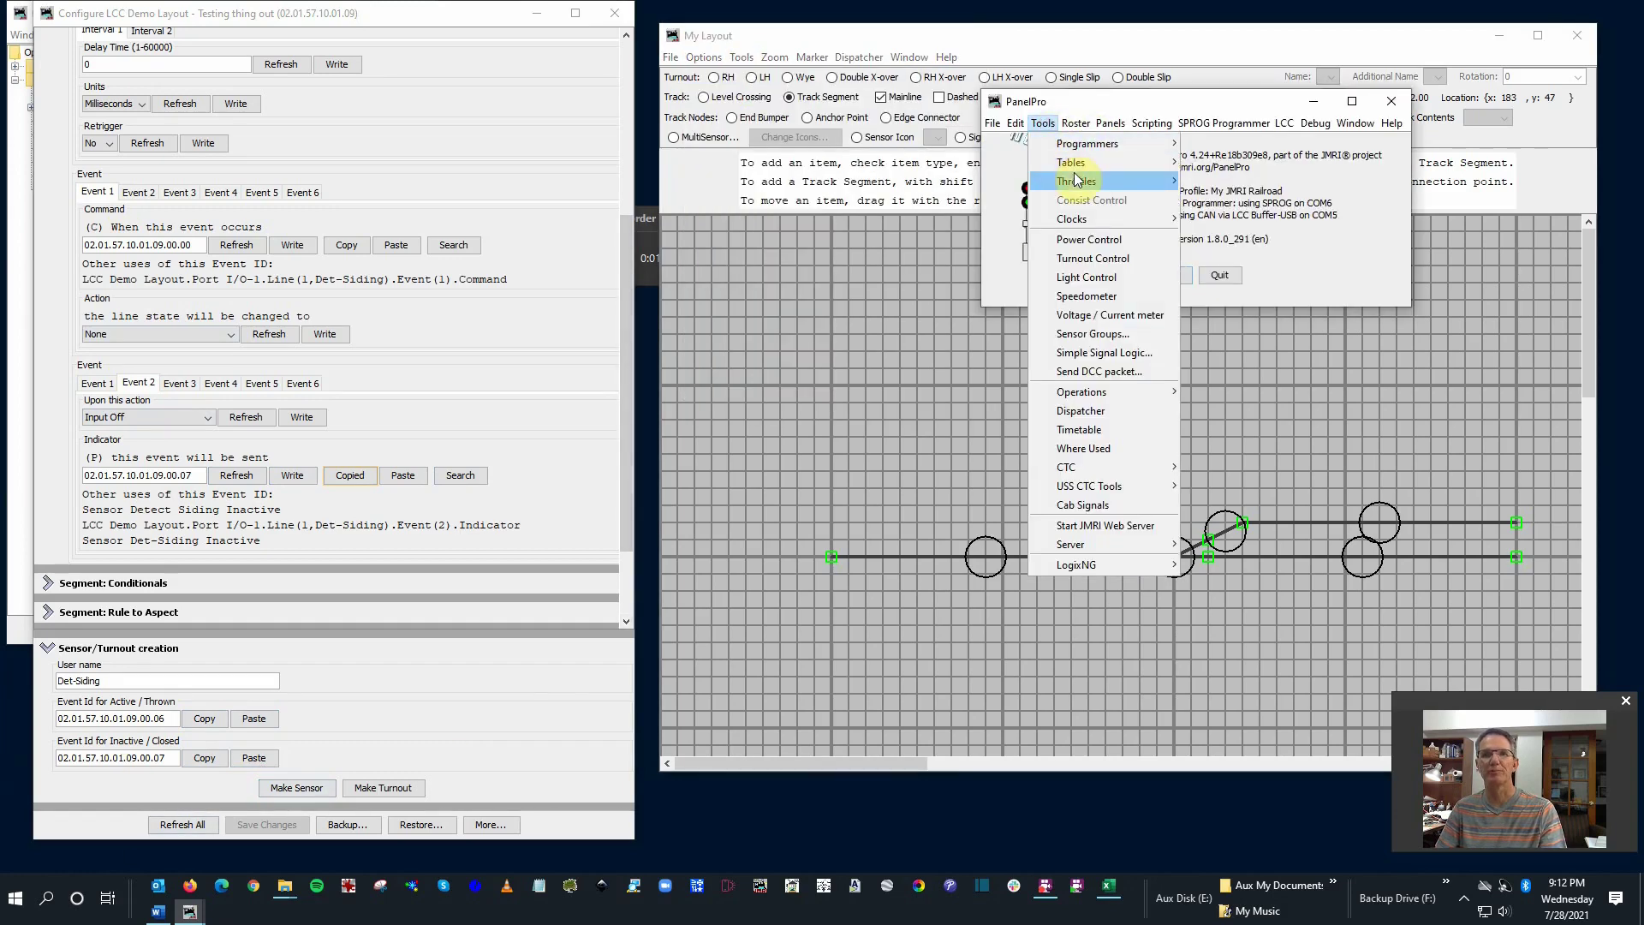
mouse_move(1077, 159)
click(1221, 181)
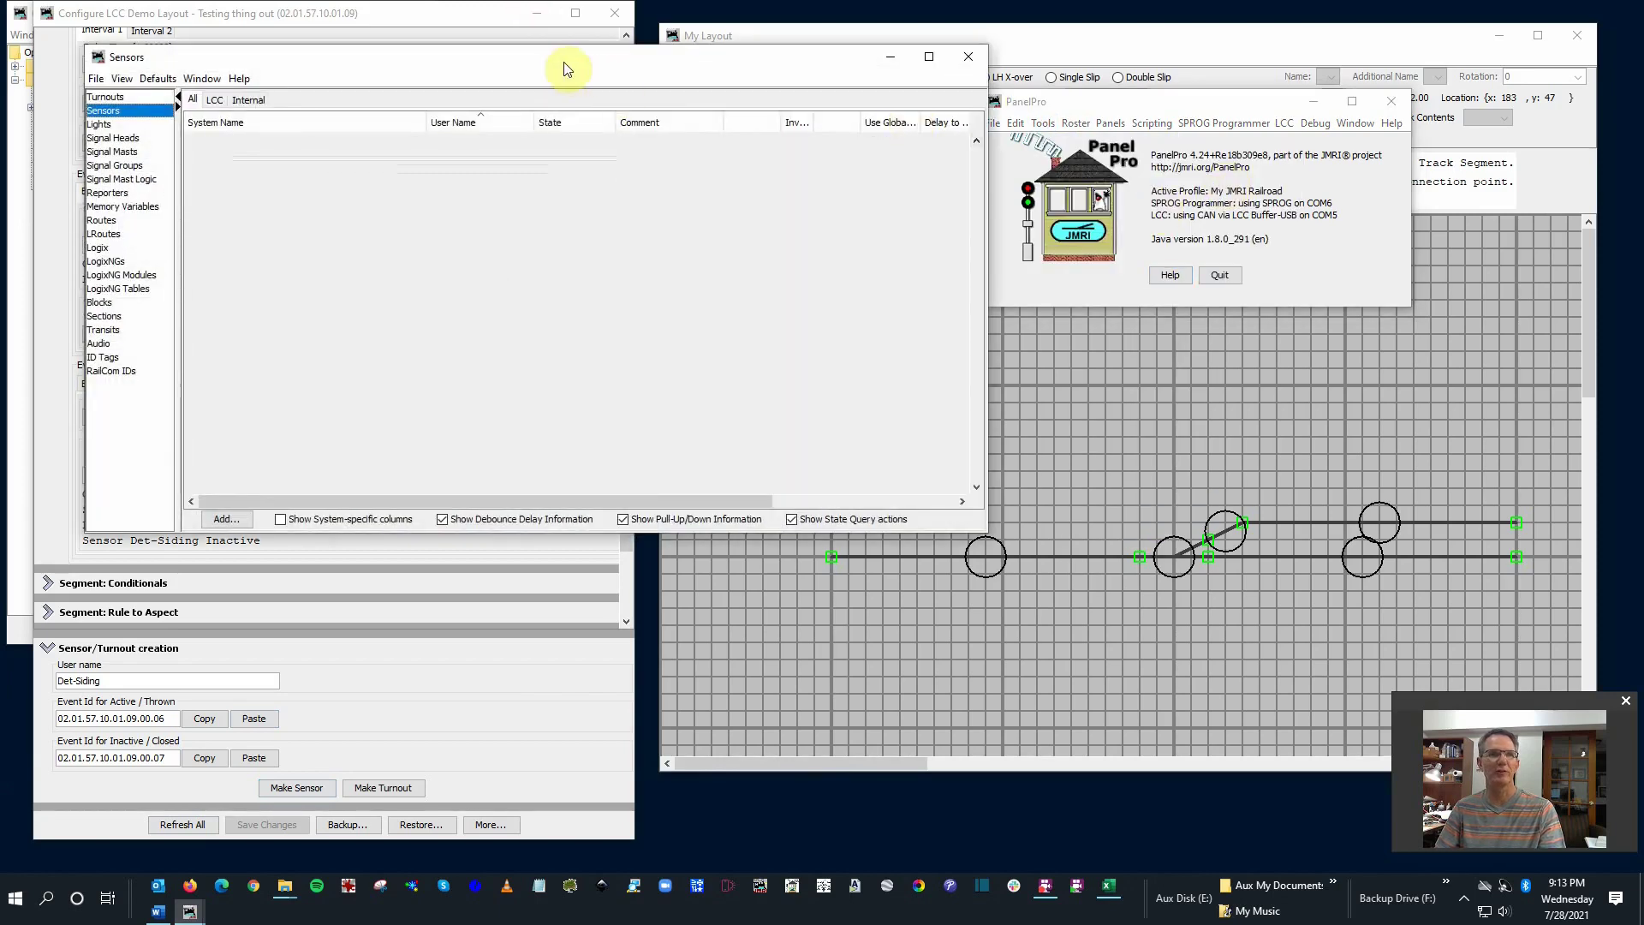
drag(568, 63, 1199, 58)
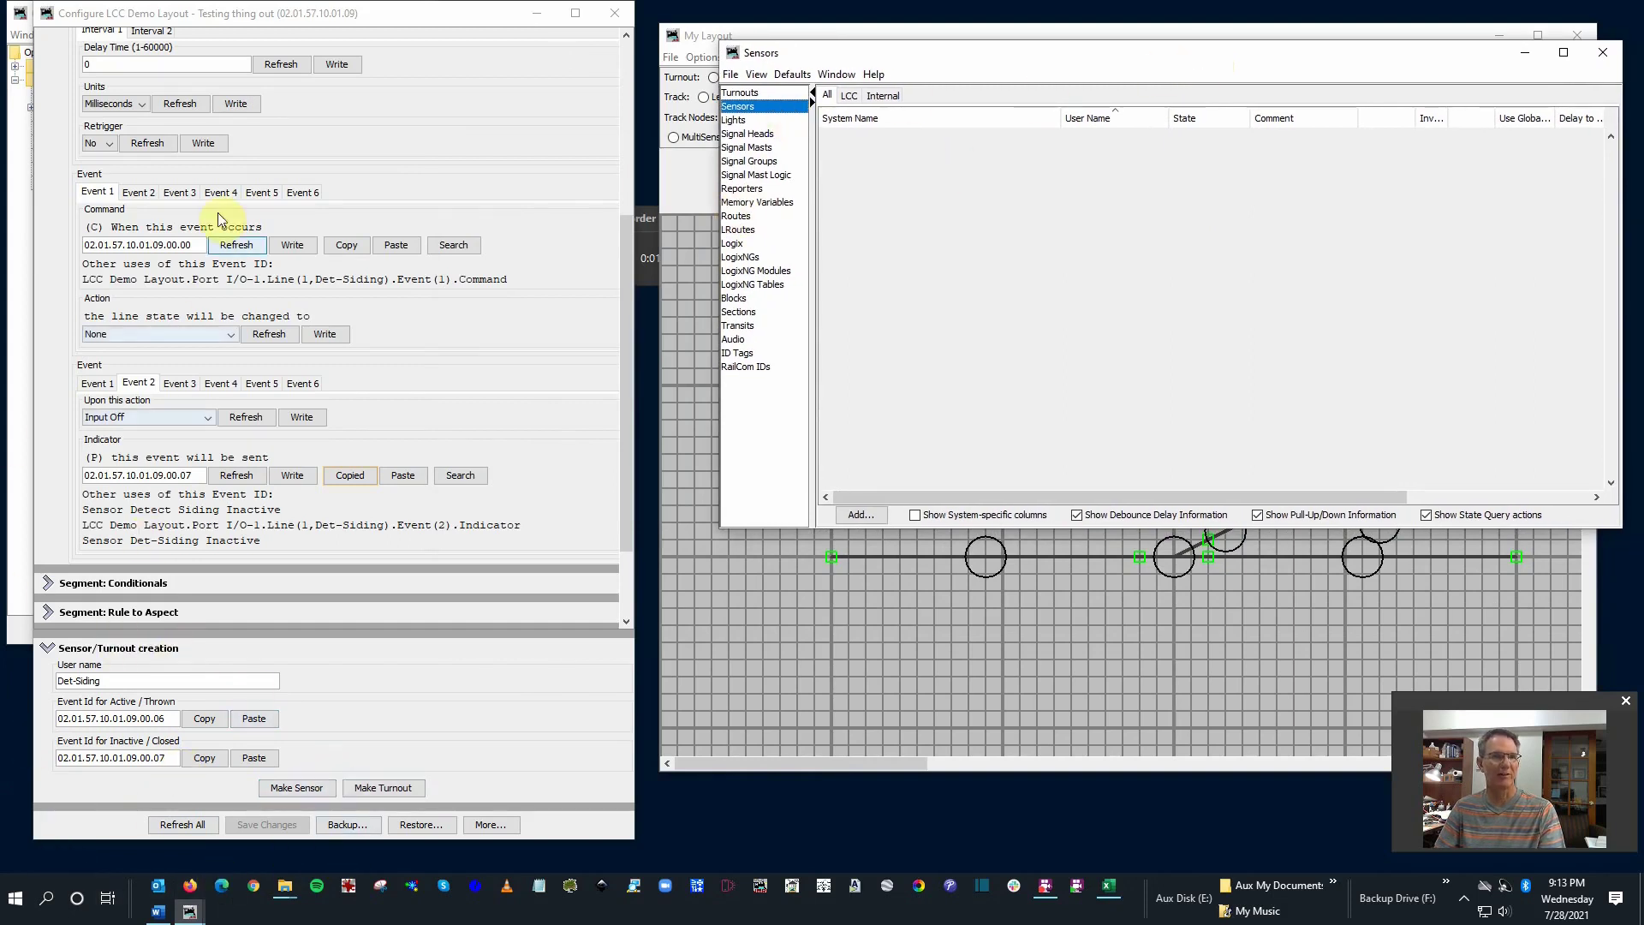
click(297, 793)
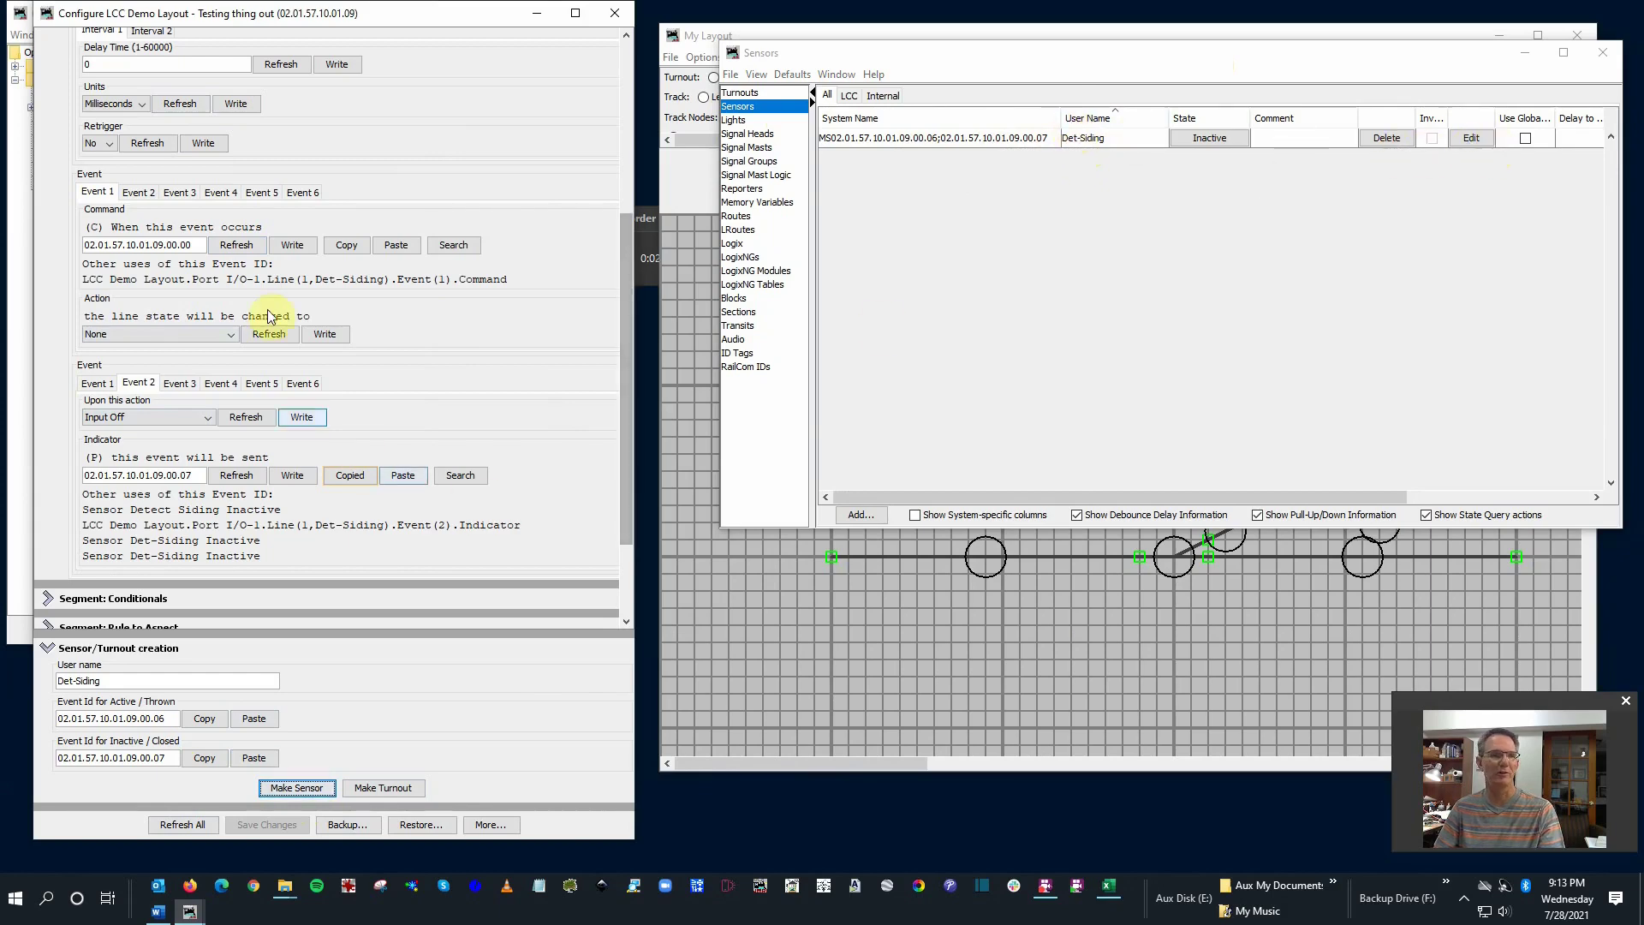
scroll(257, 197, up, 5)
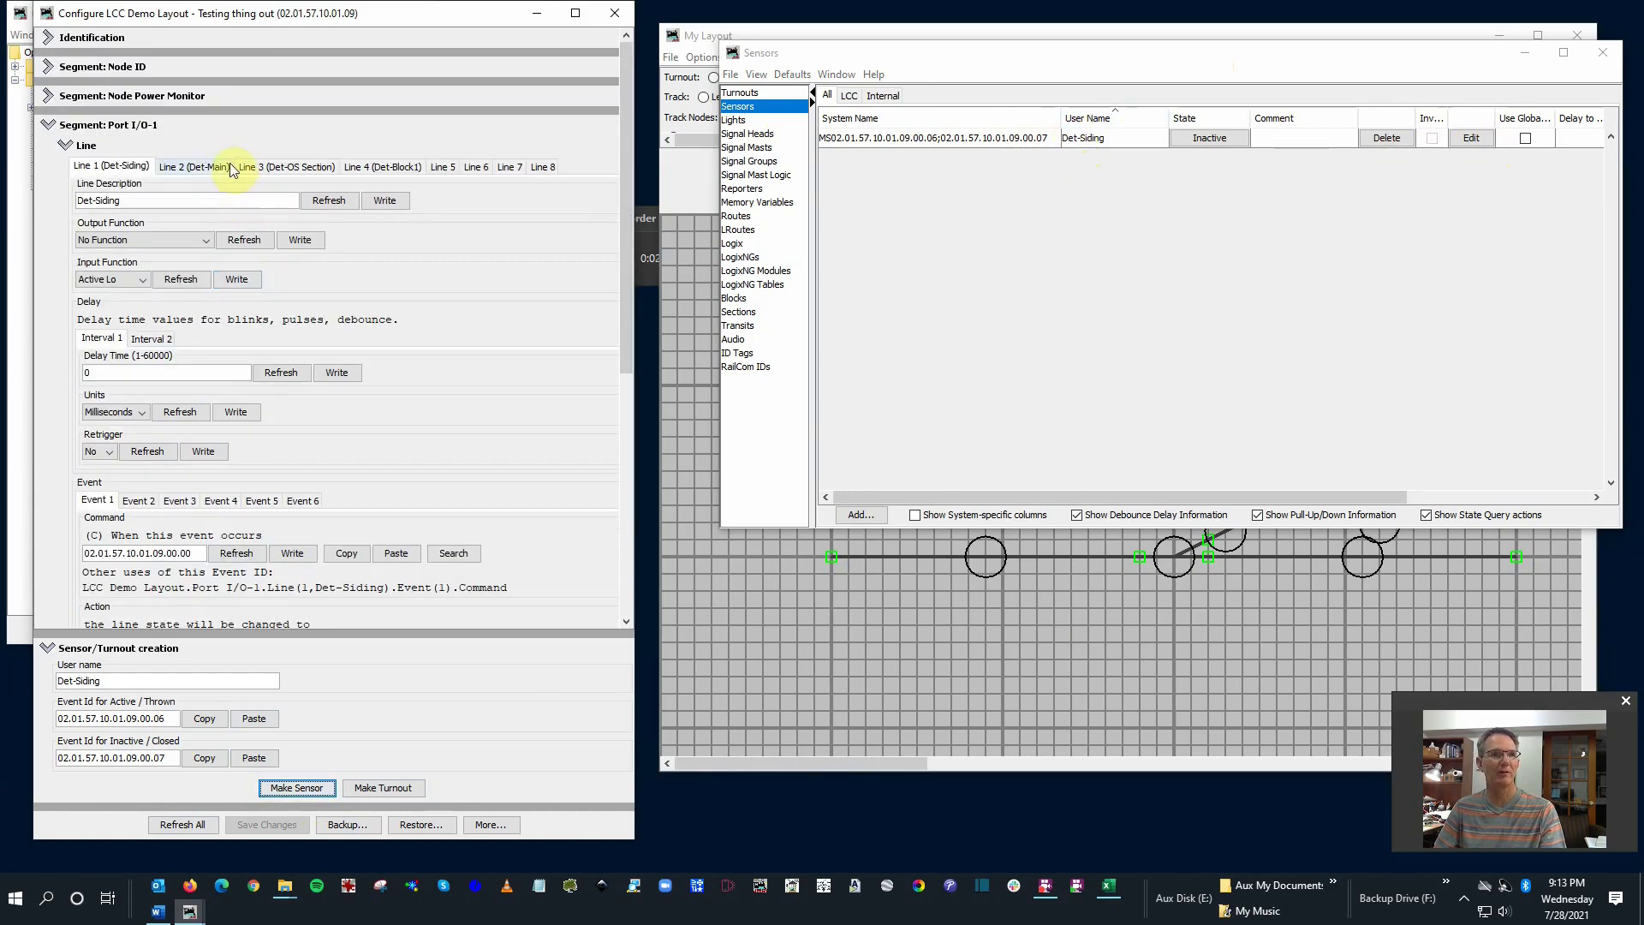
- Replace the sensor user name with Det-Main, copied from Line 2's description
click(224, 166)
drag(154, 201, 39, 188)
key(ctrl+c)
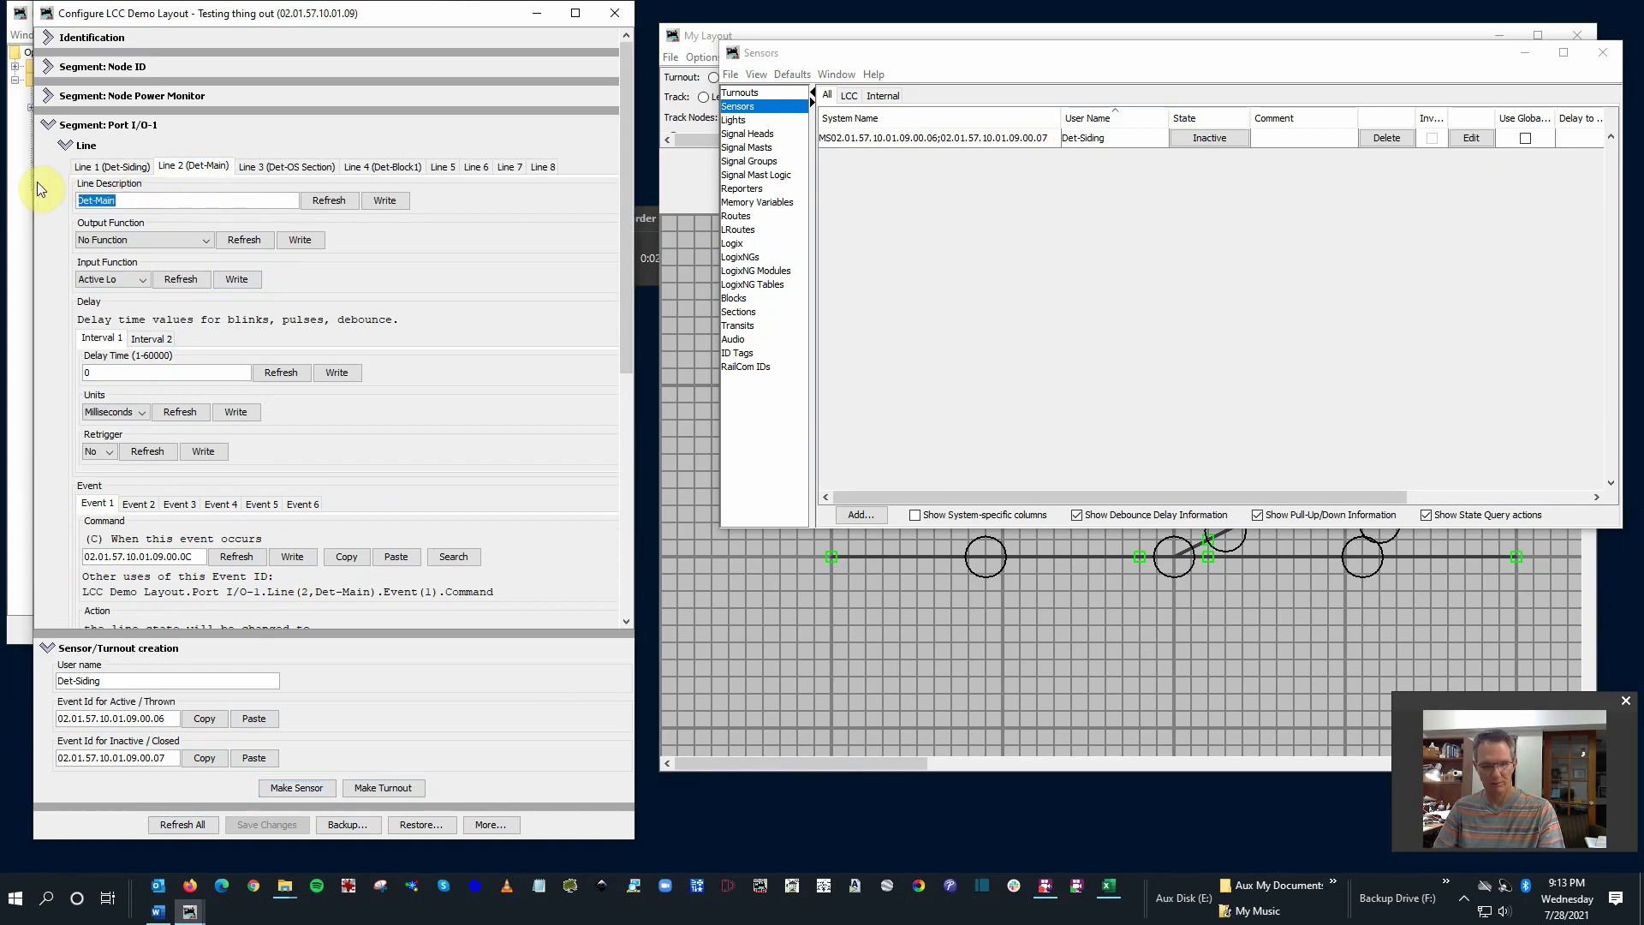
drag(133, 681, 32, 672)
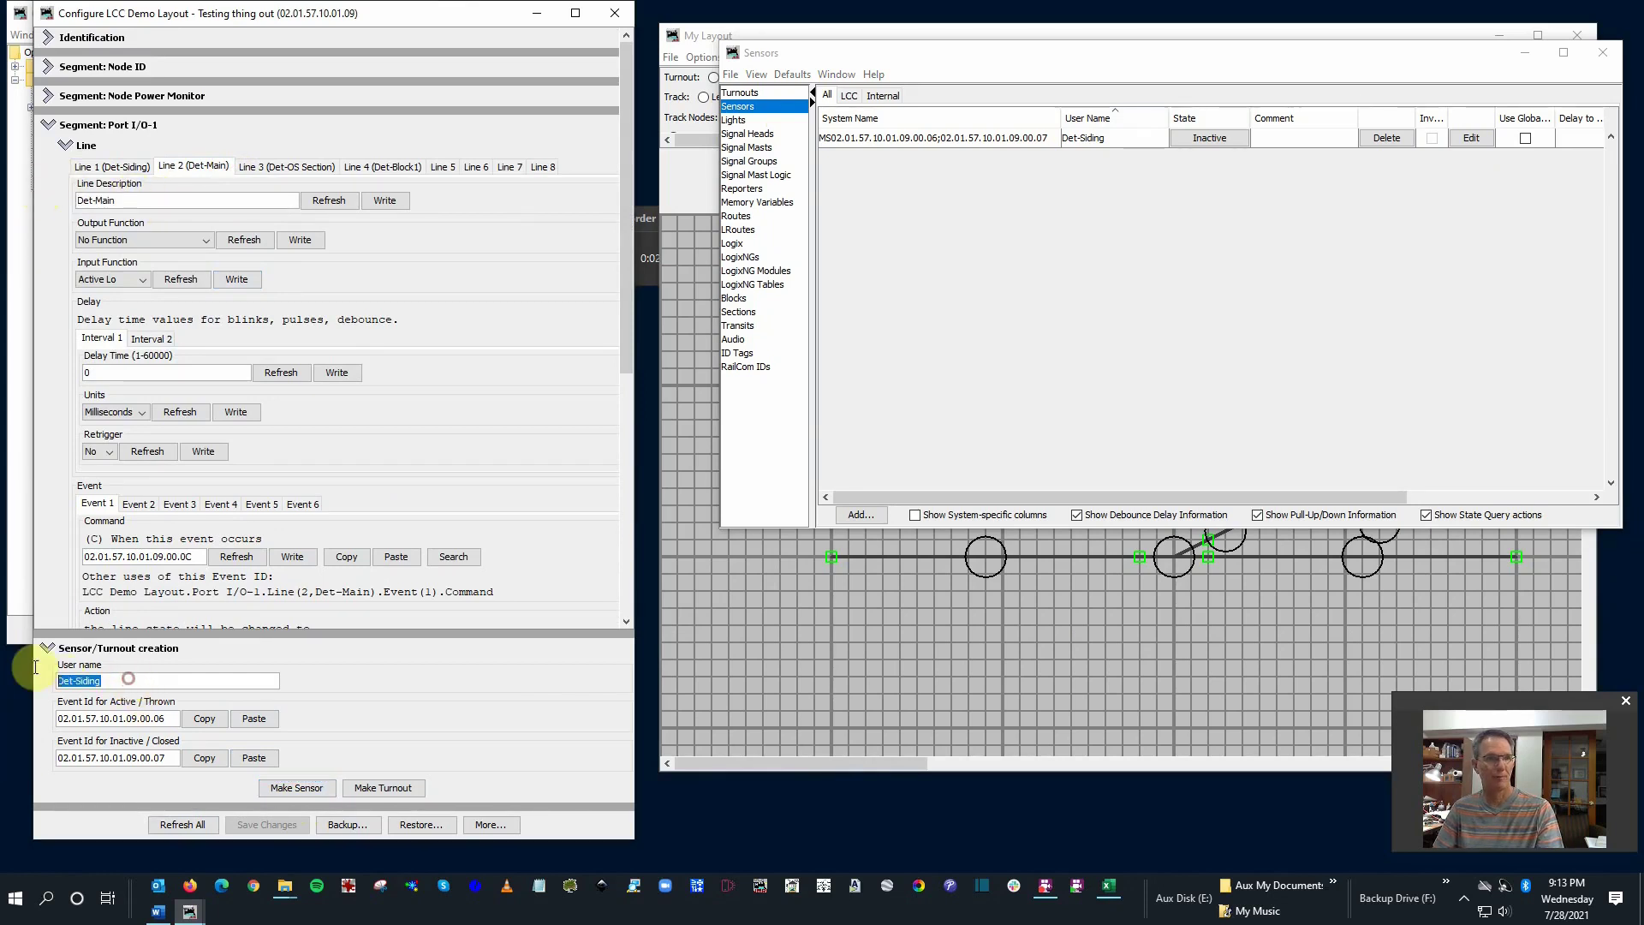
key(ctrl+v)
scroll(205, 344, down, 3)
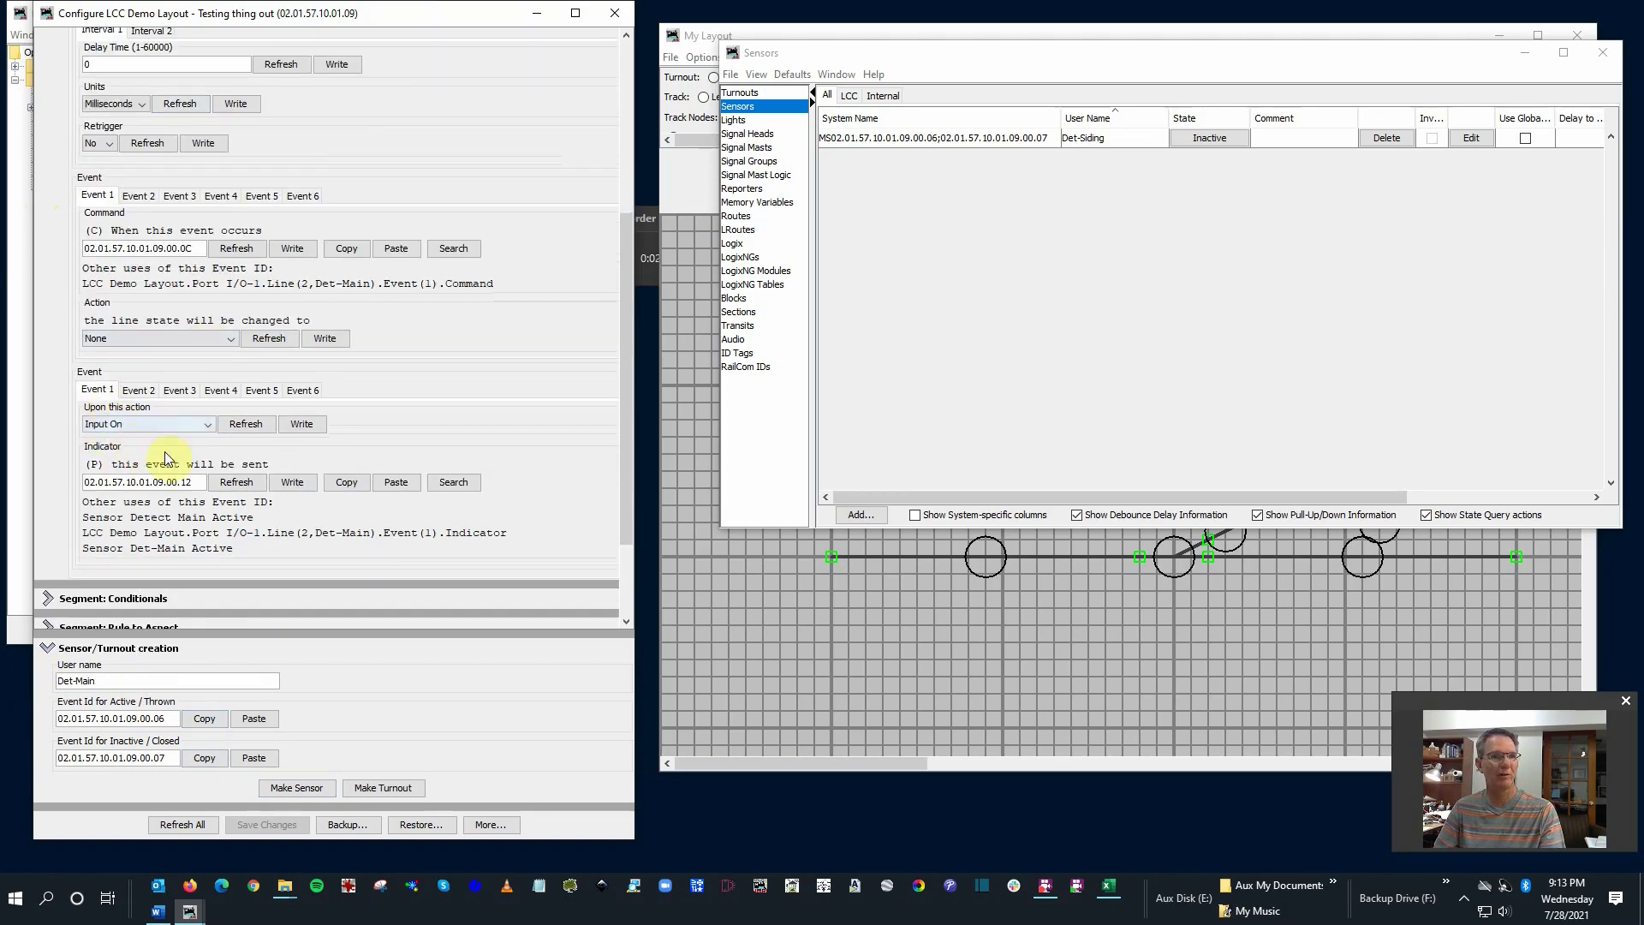
- Set active event 02.01.57.10.01.09.00.12 and inactive .13, then make the Det-Main sensor
click(204, 718)
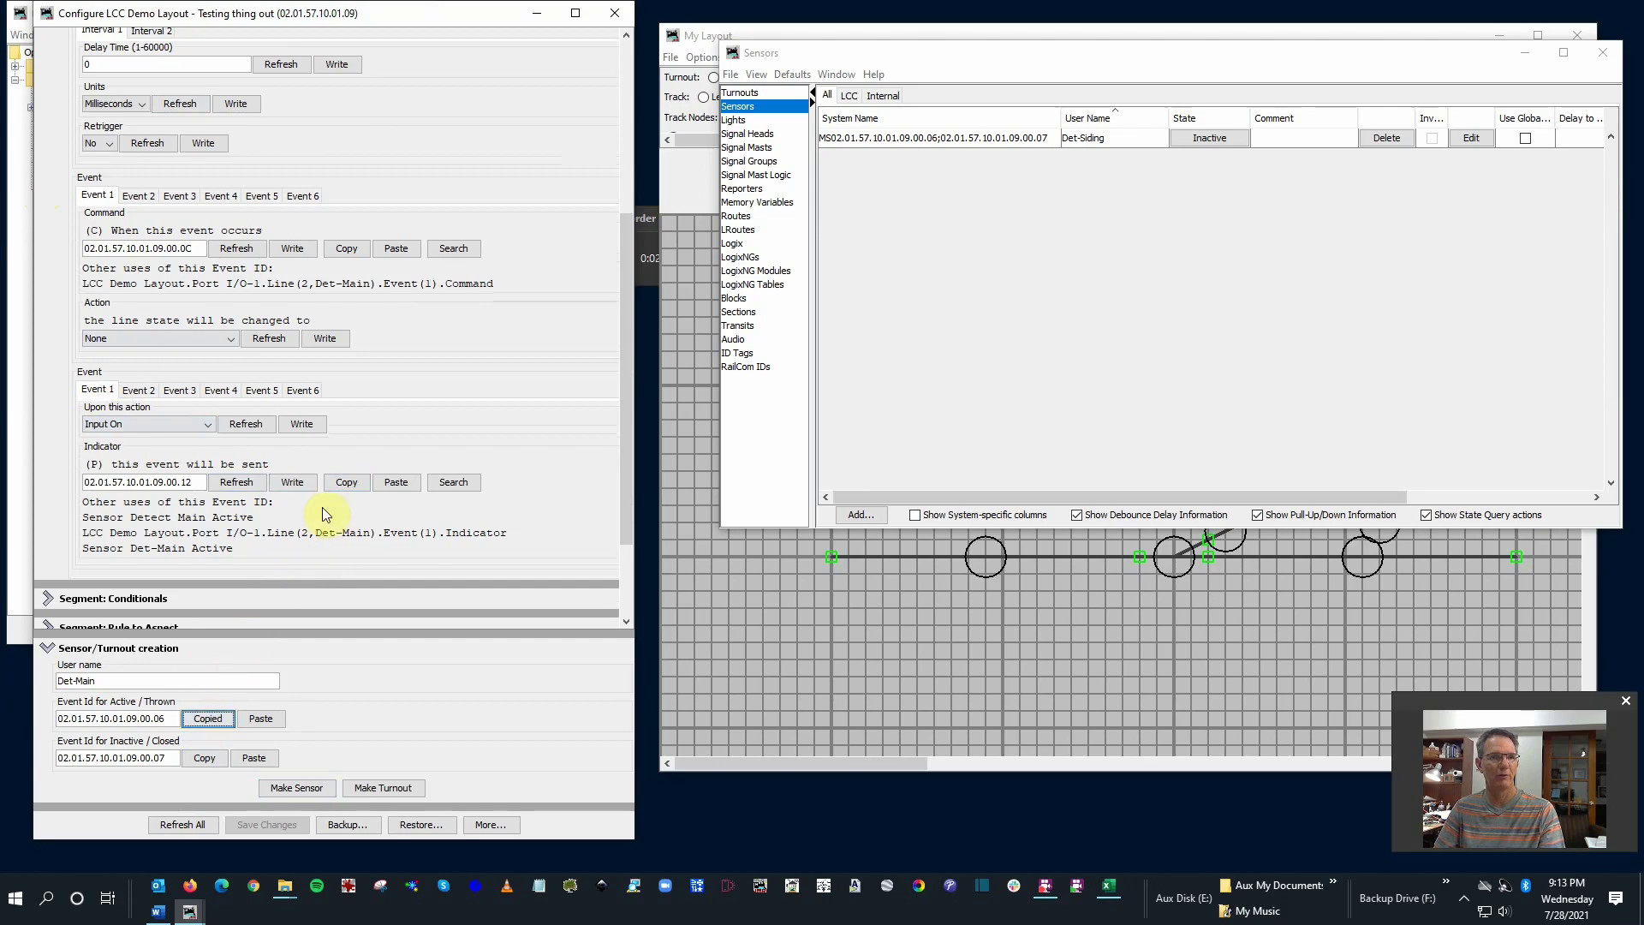
click(341, 483)
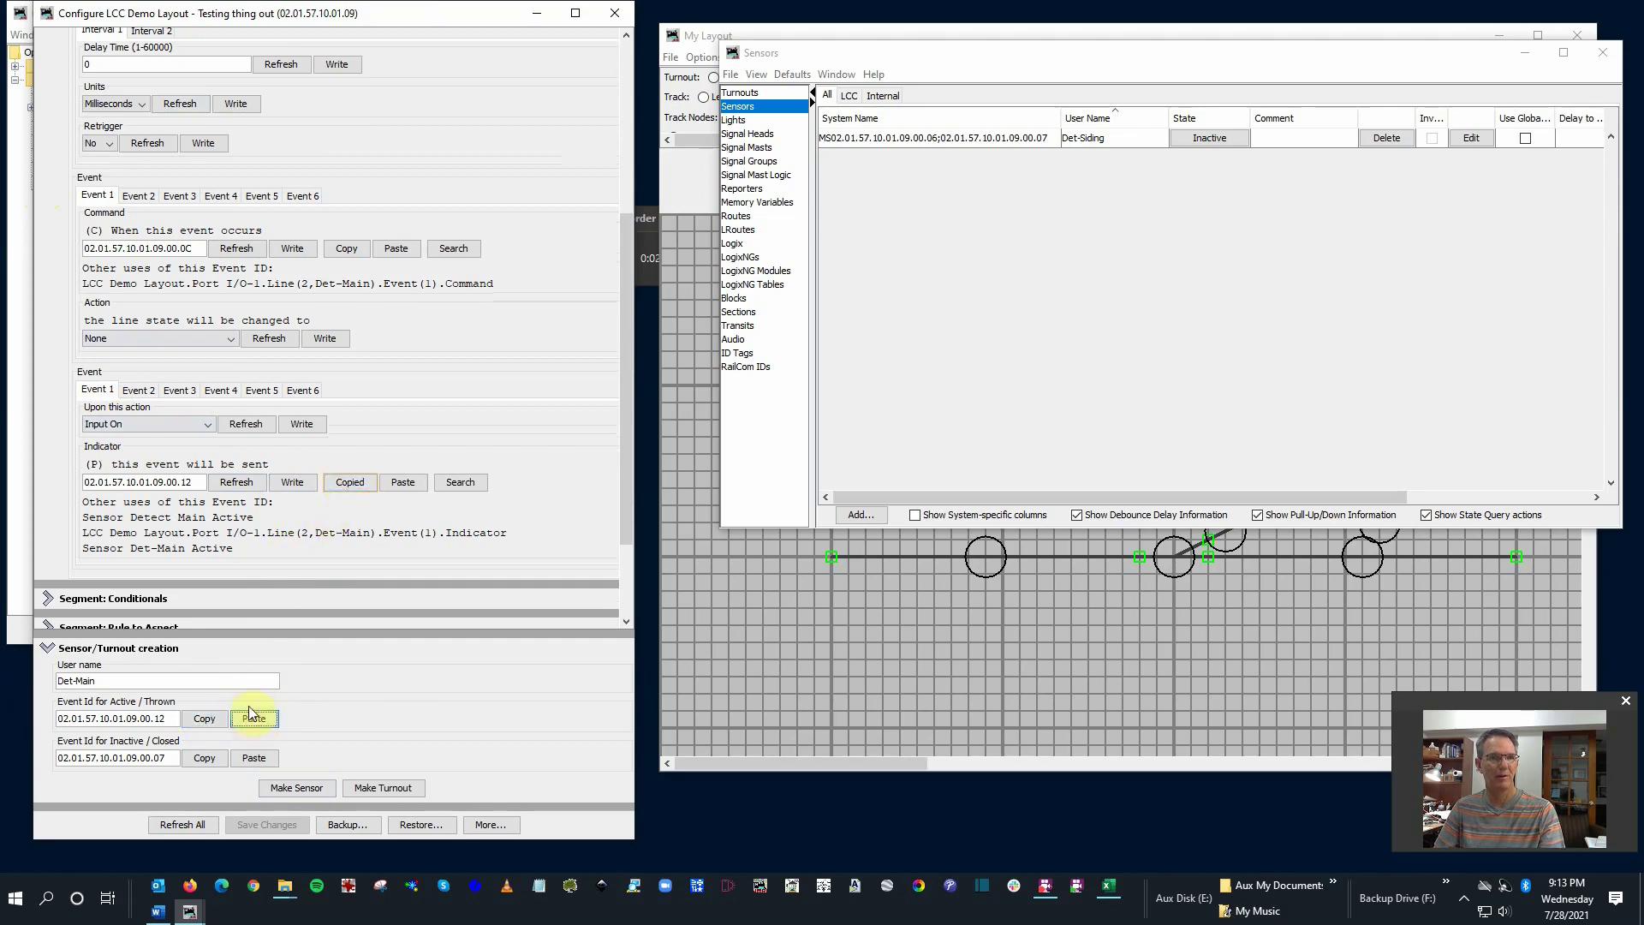
click(251, 716)
click(137, 390)
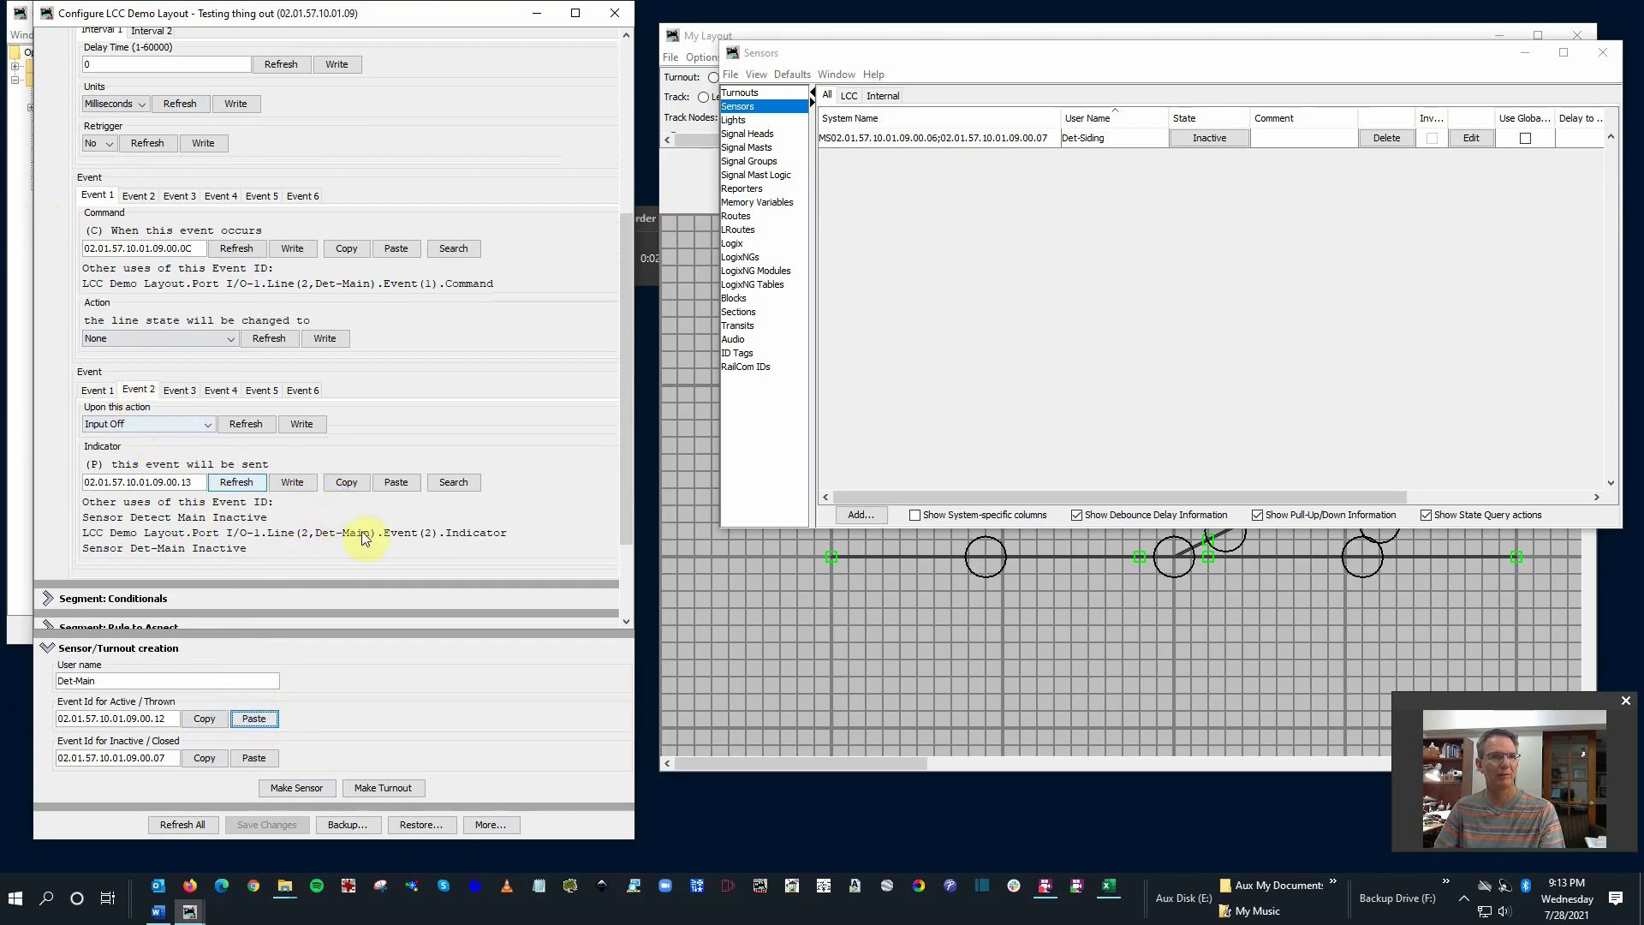
click(347, 482)
click(253, 758)
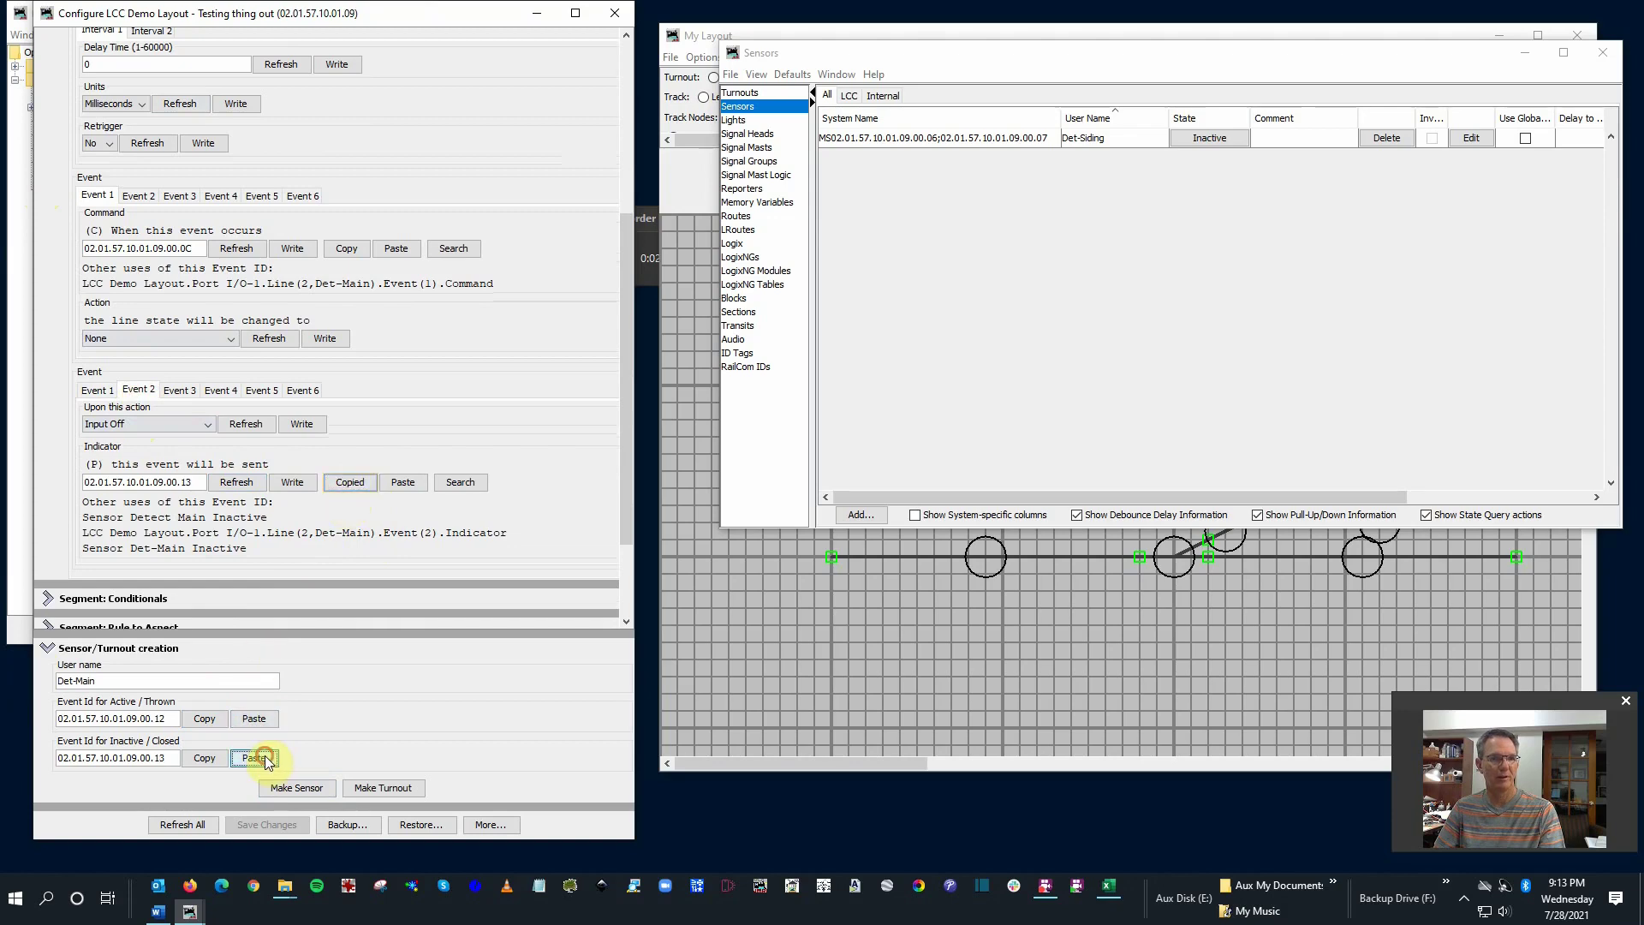
click(292, 788)
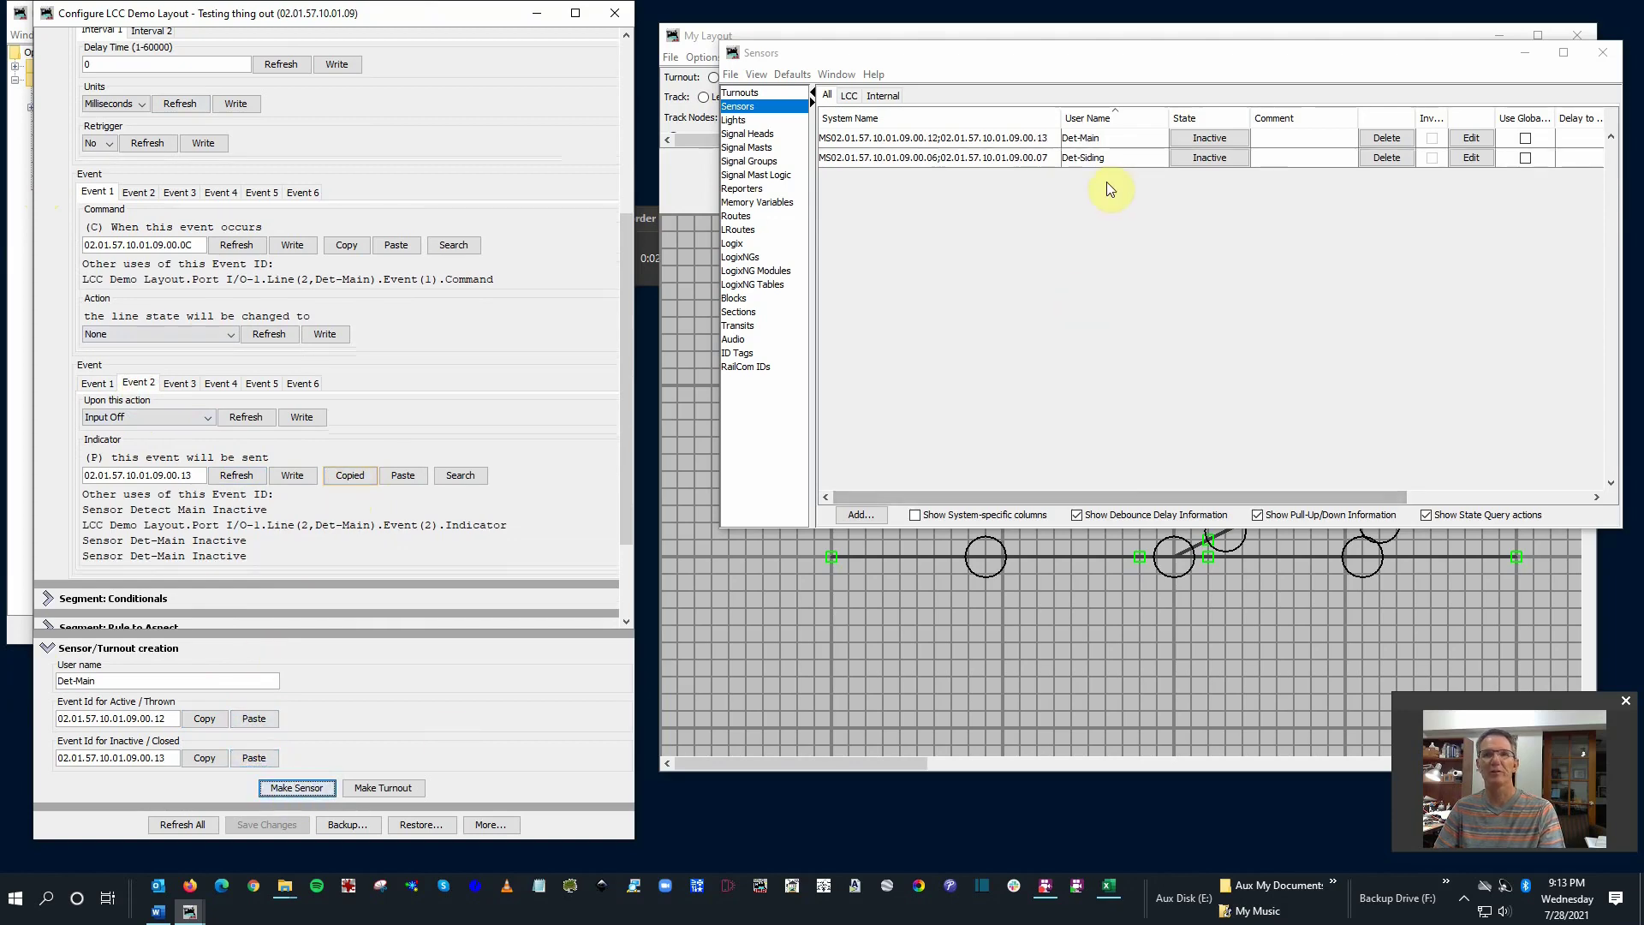
scroll(326, 244, up, 3)
scroll(285, 229, up, 3)
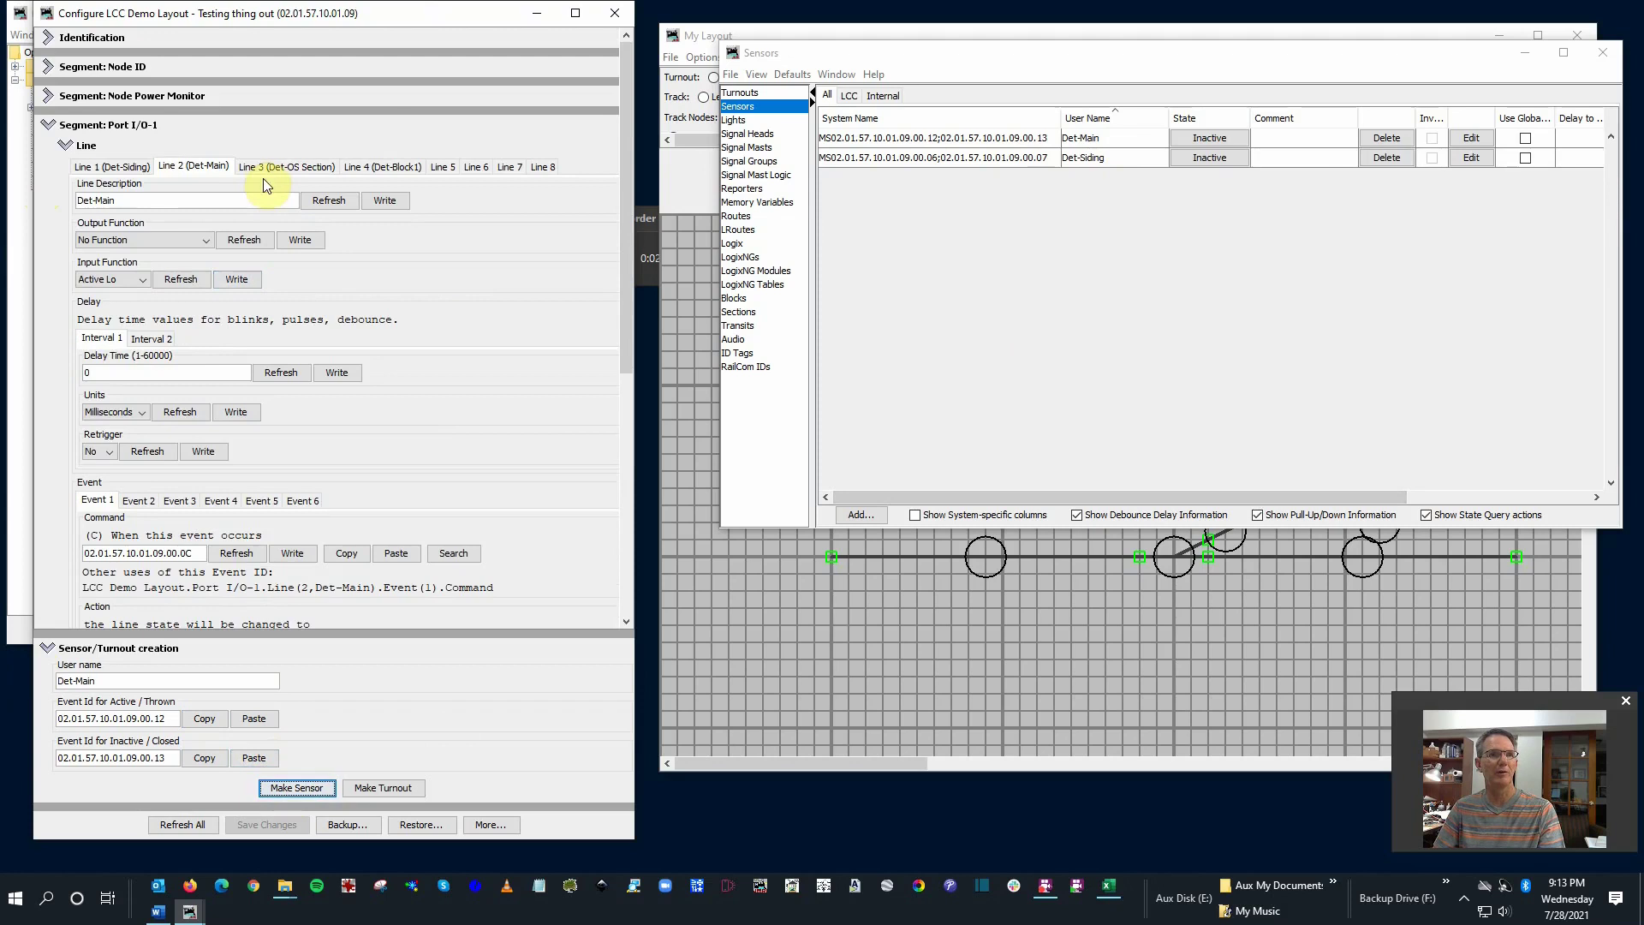
- Replace the sensor user name with Det-OS Section, copied from Line 3's description
click(268, 168)
drag(210, 201, 6, 146)
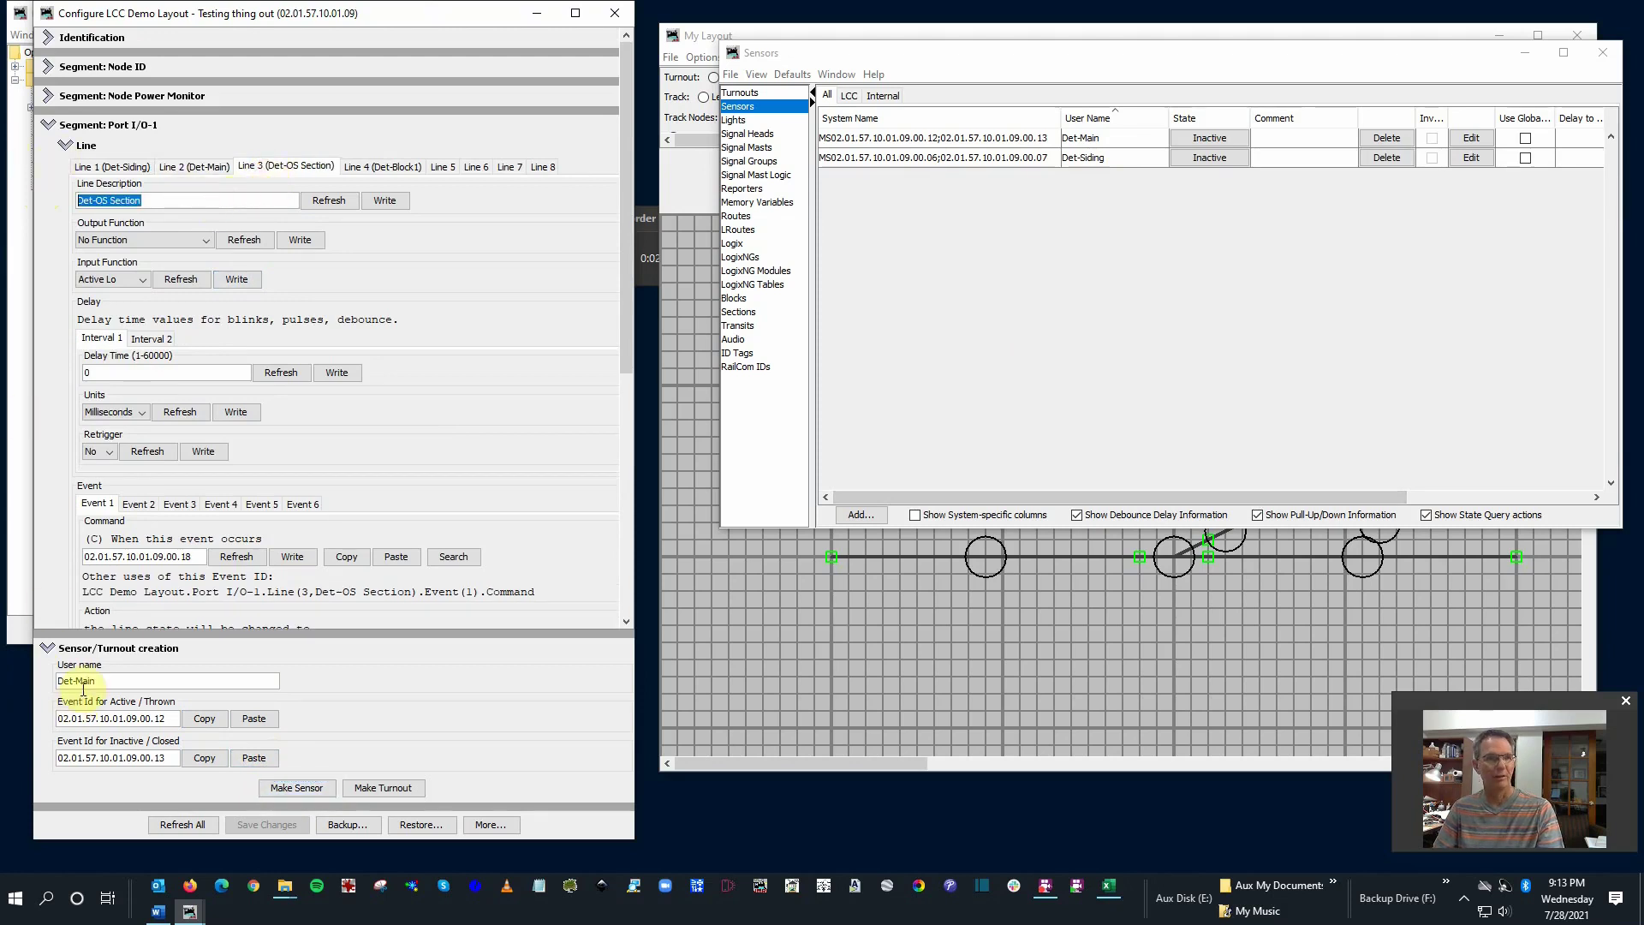
drag(102, 683, 40, 671)
key(ctrl+v)
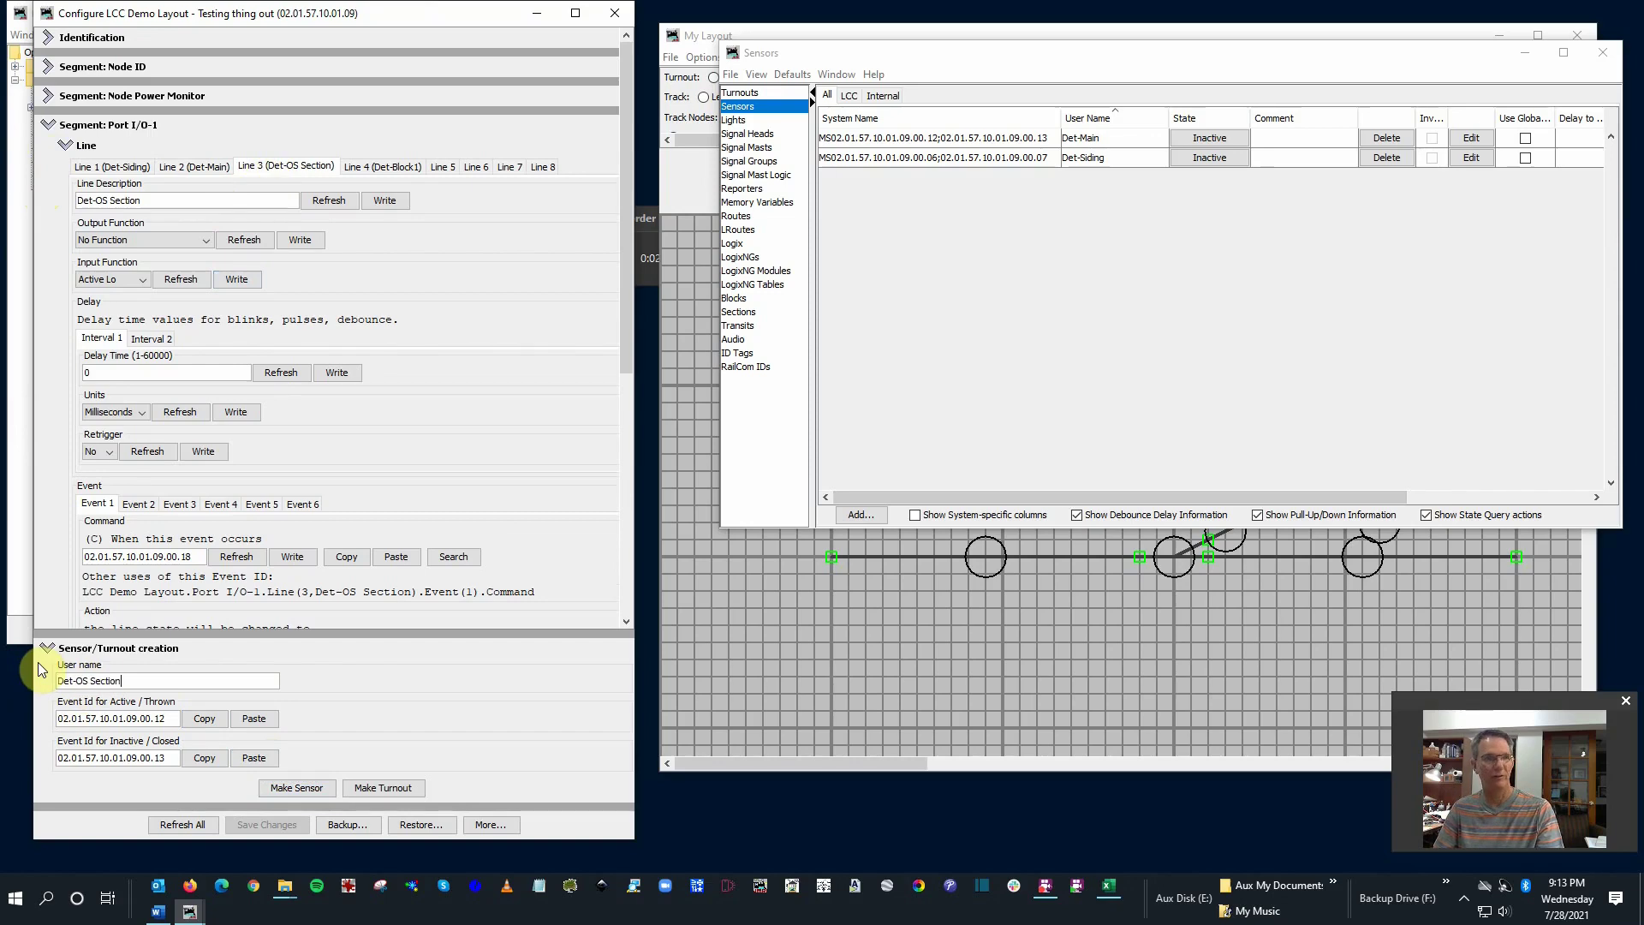
scroll(397, 315, down, 2)
scroll(396, 315, down, 6)
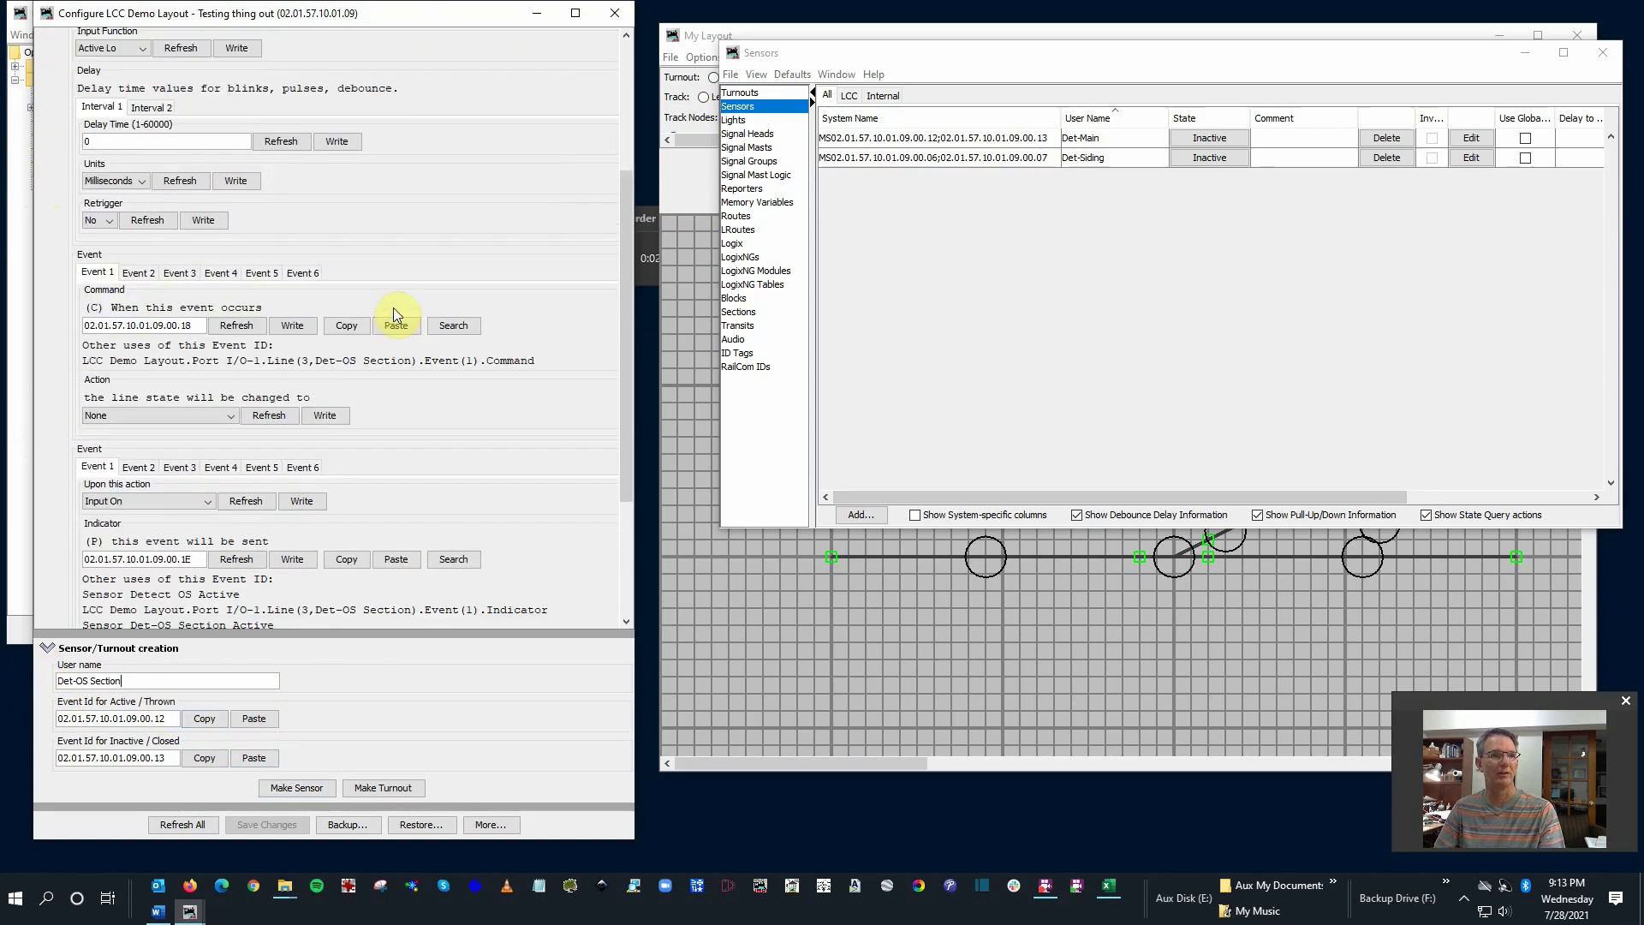
- Set active event 02.01.57.10.01.09.00.1E and inactive .1F, then make the Det-OS Section sensor
click(347, 484)
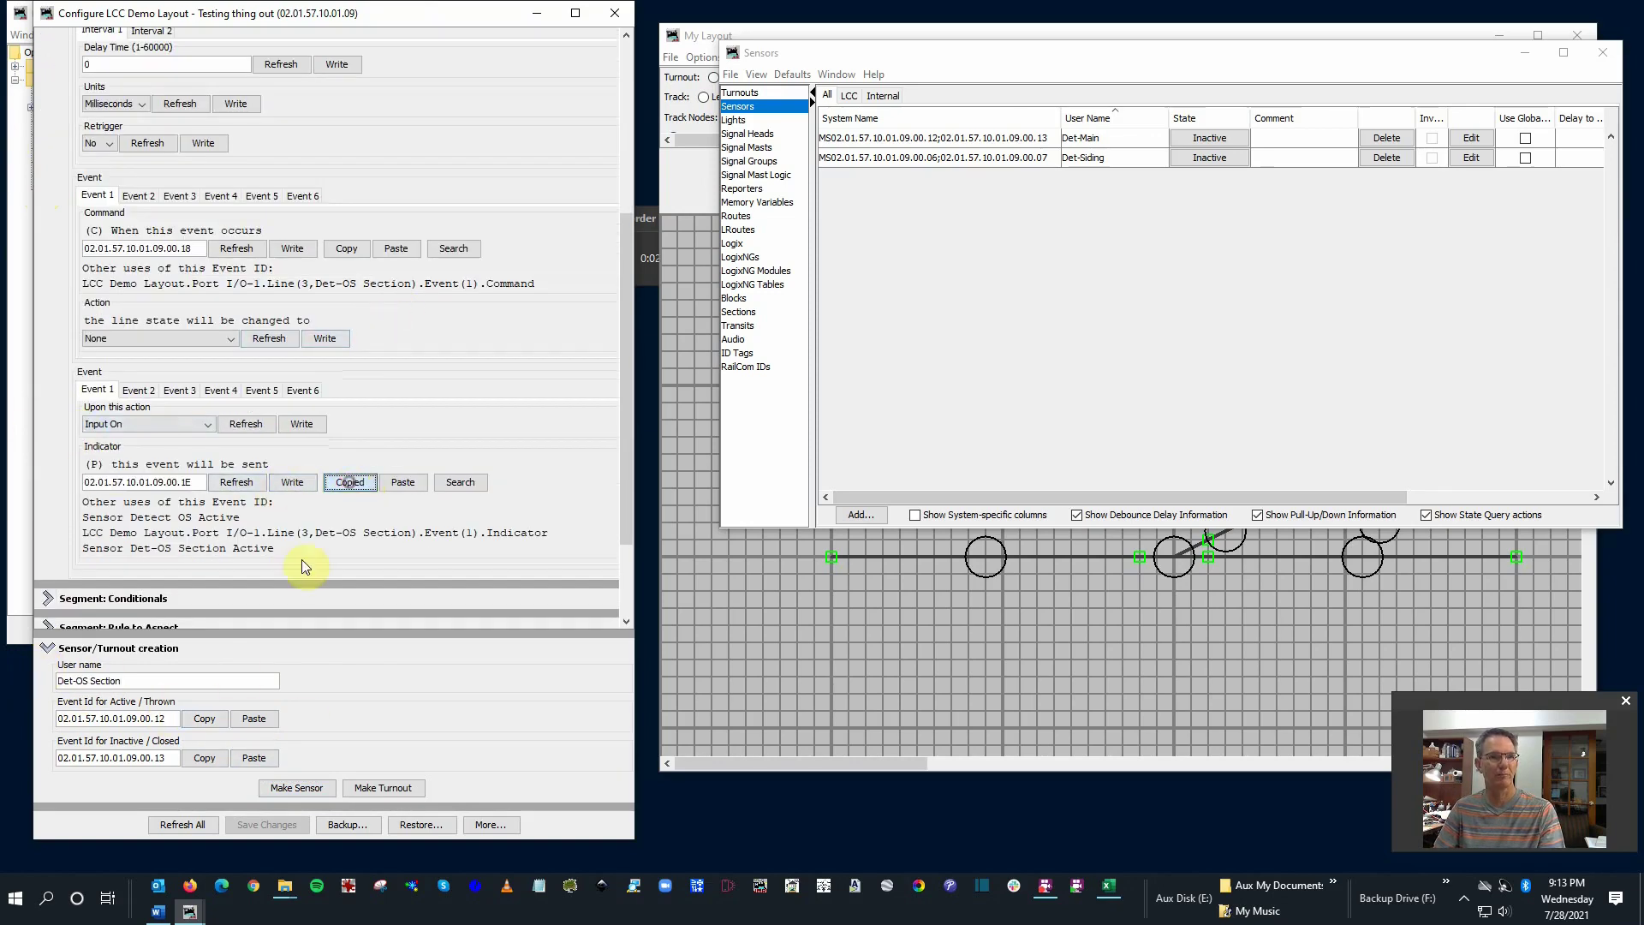
click(254, 719)
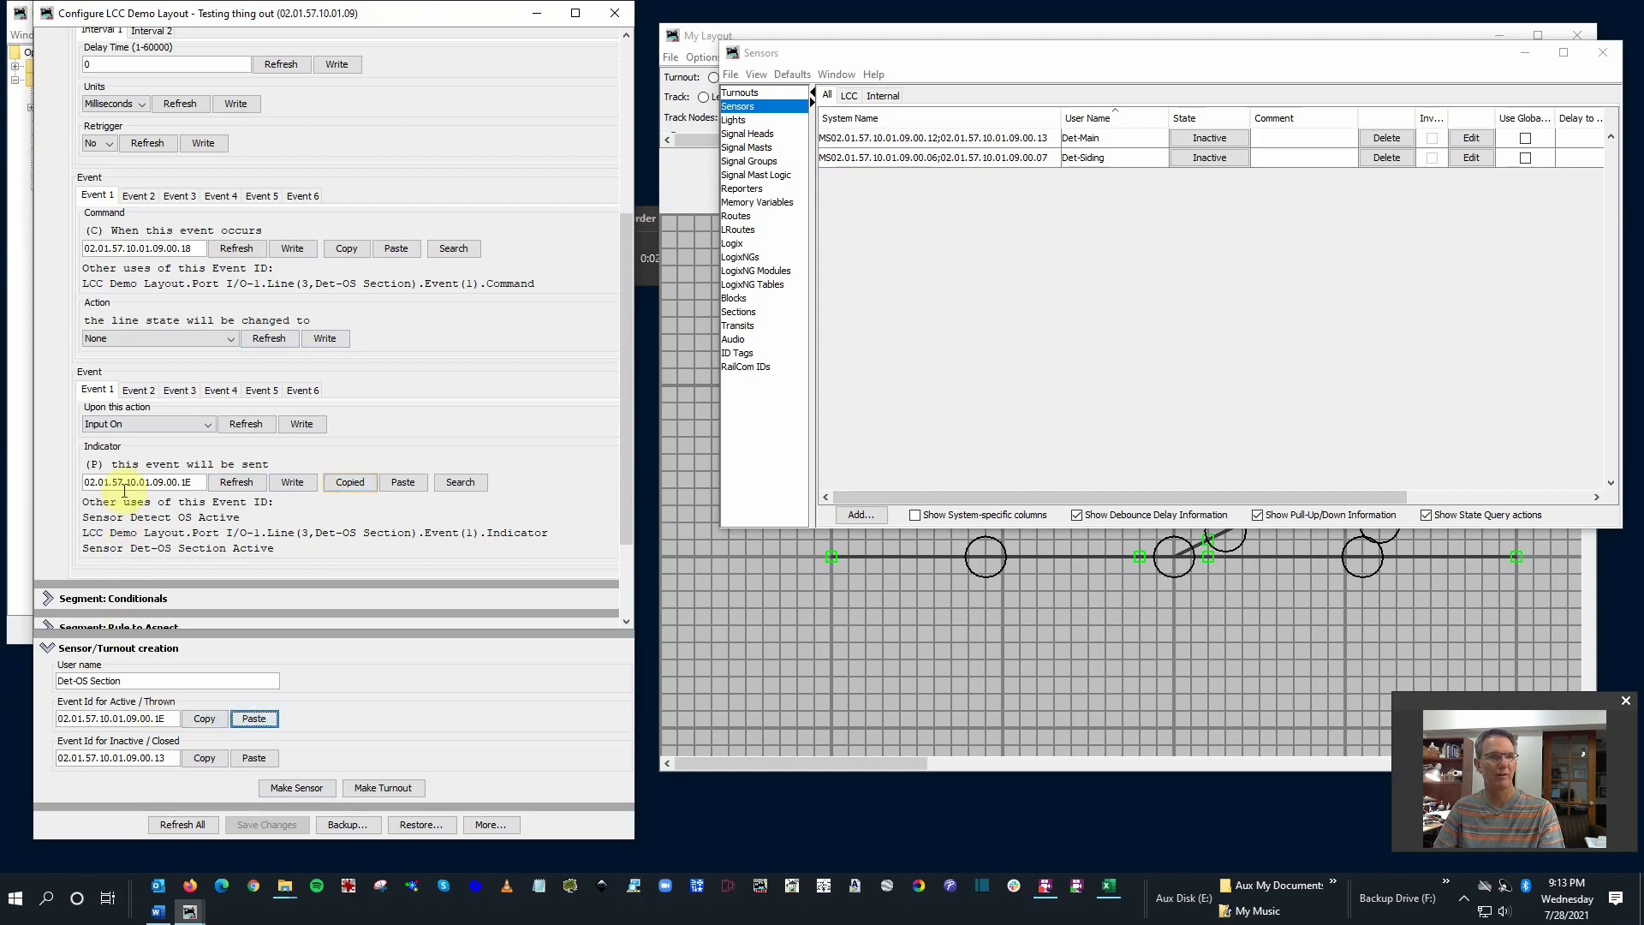
click(139, 386)
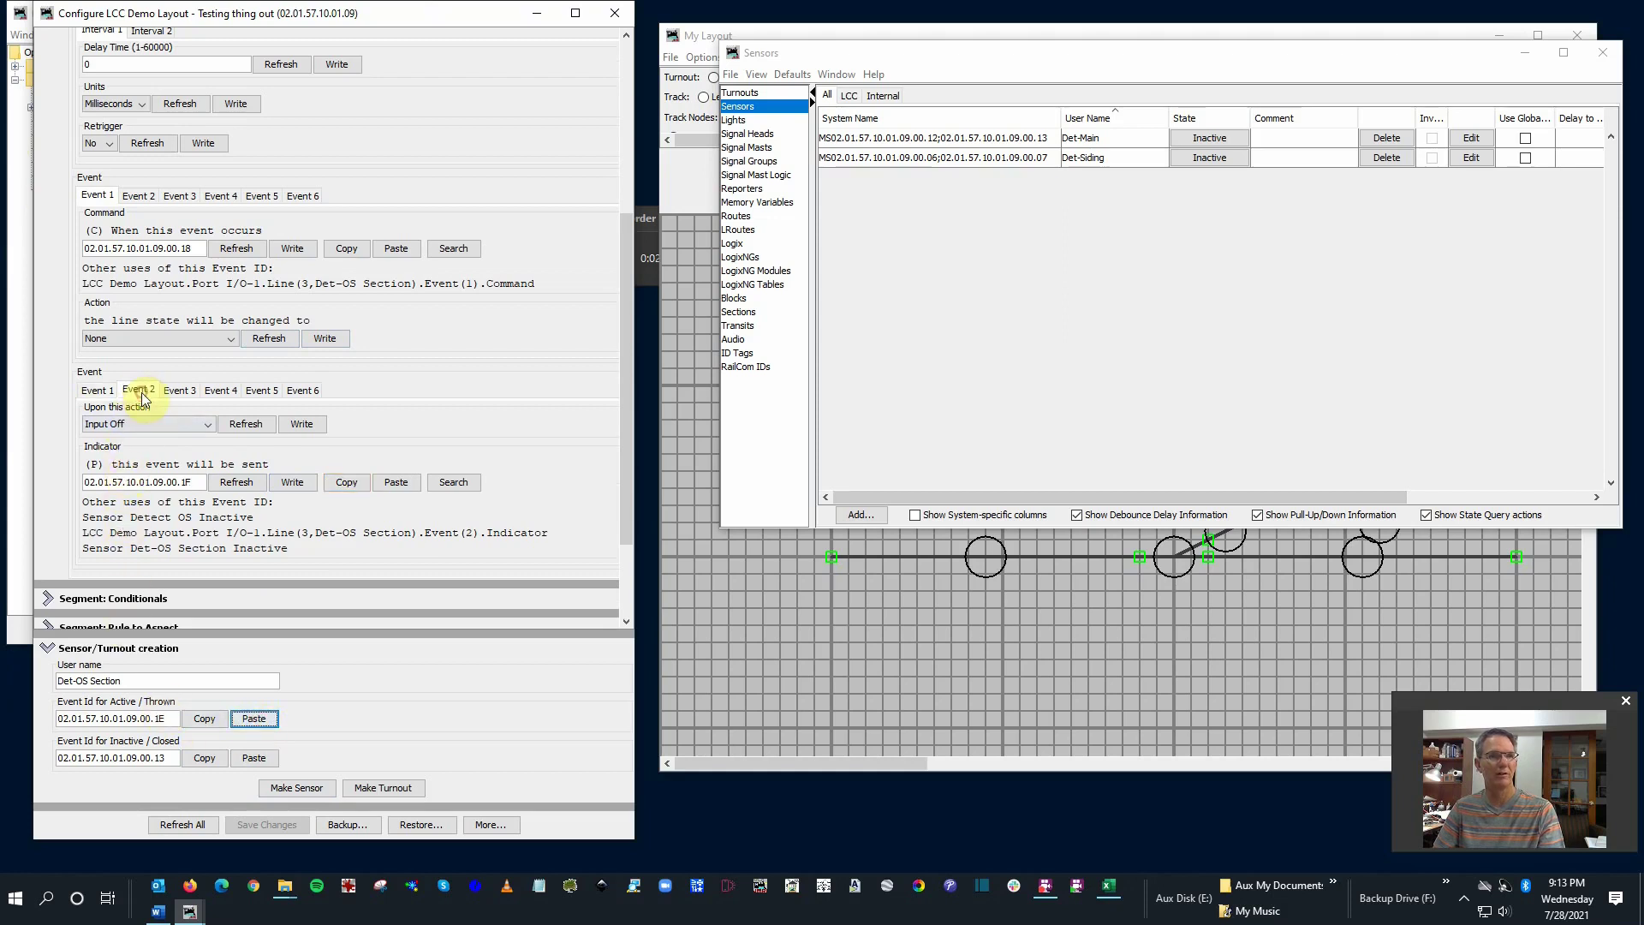
click(350, 483)
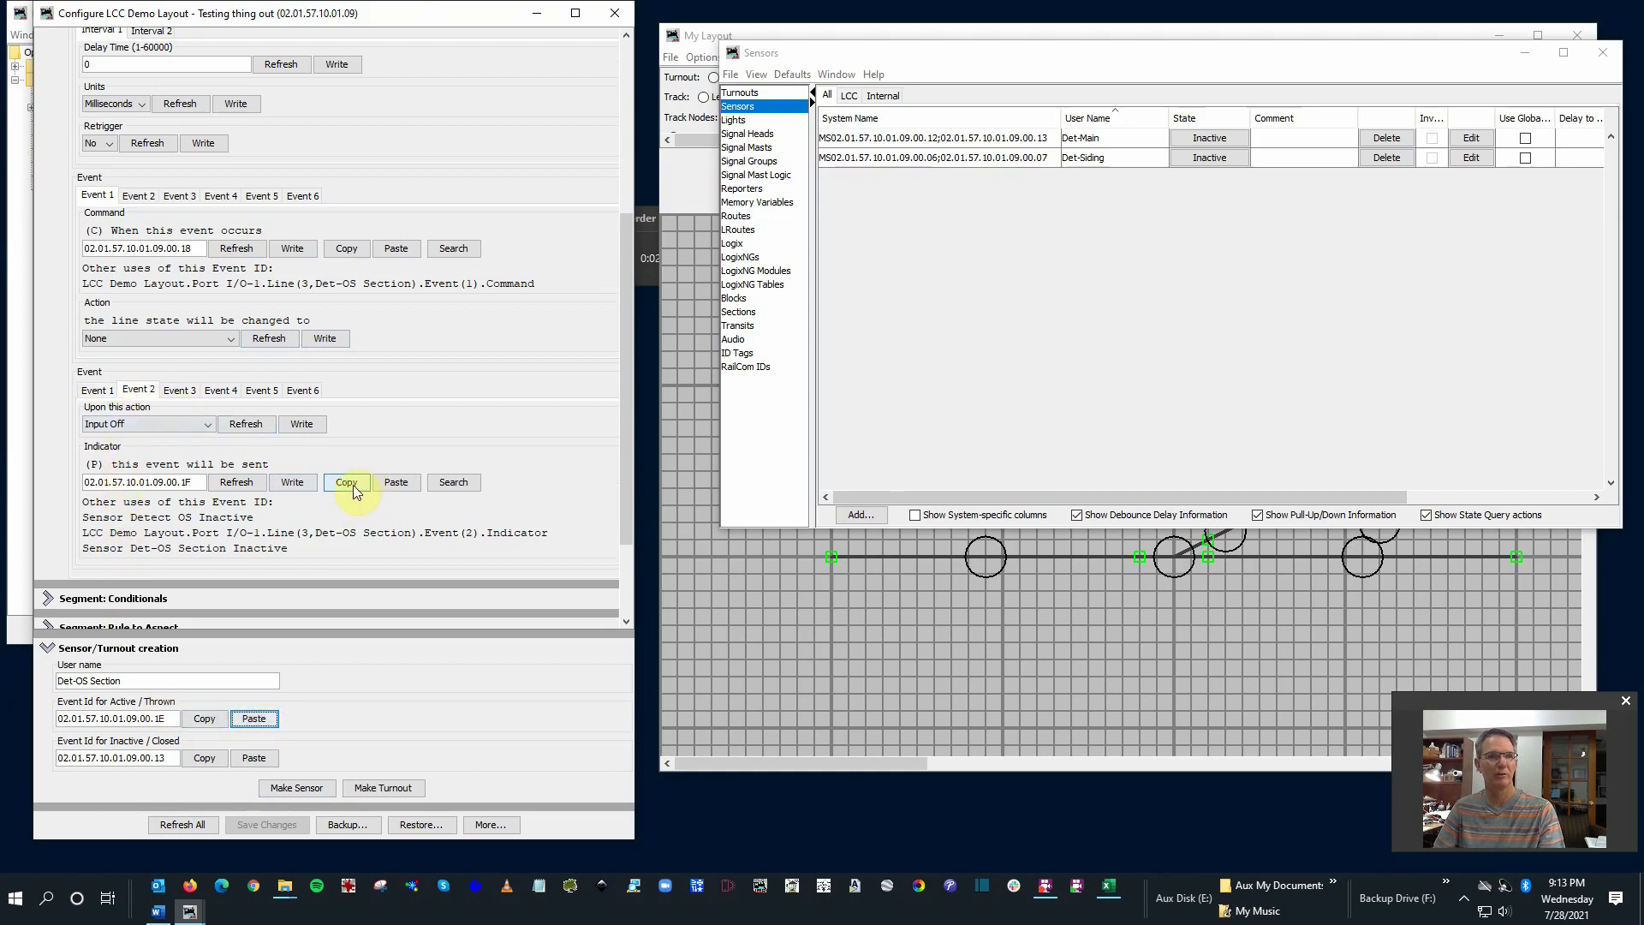
click(253, 758)
click(290, 793)
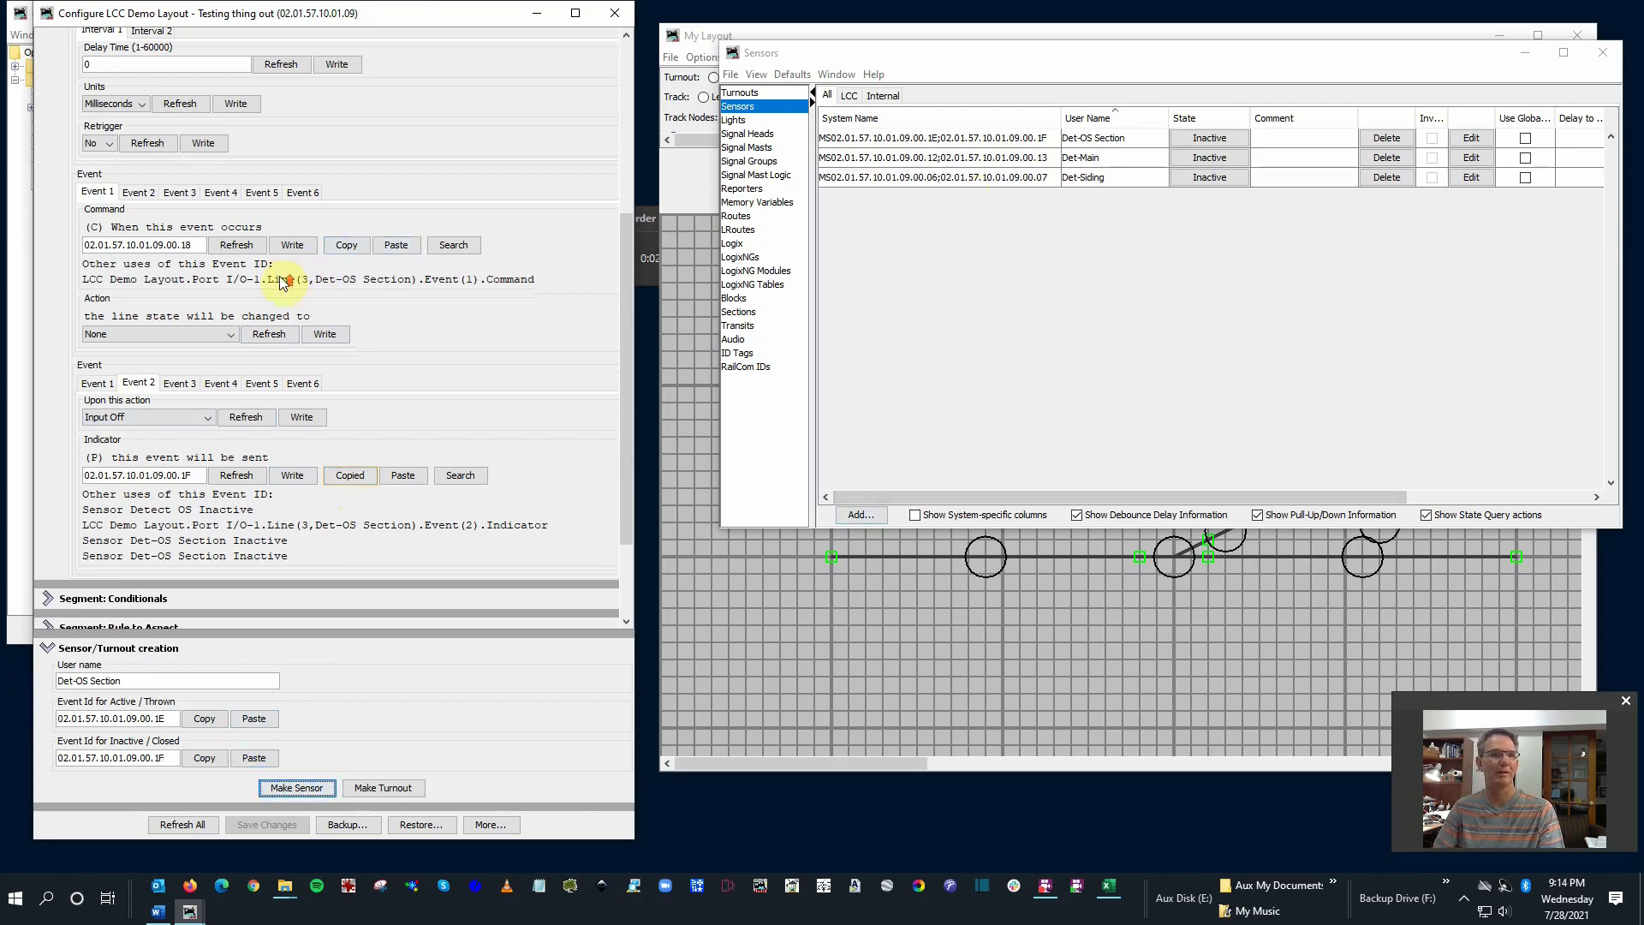
scroll(317, 272, up, 5)
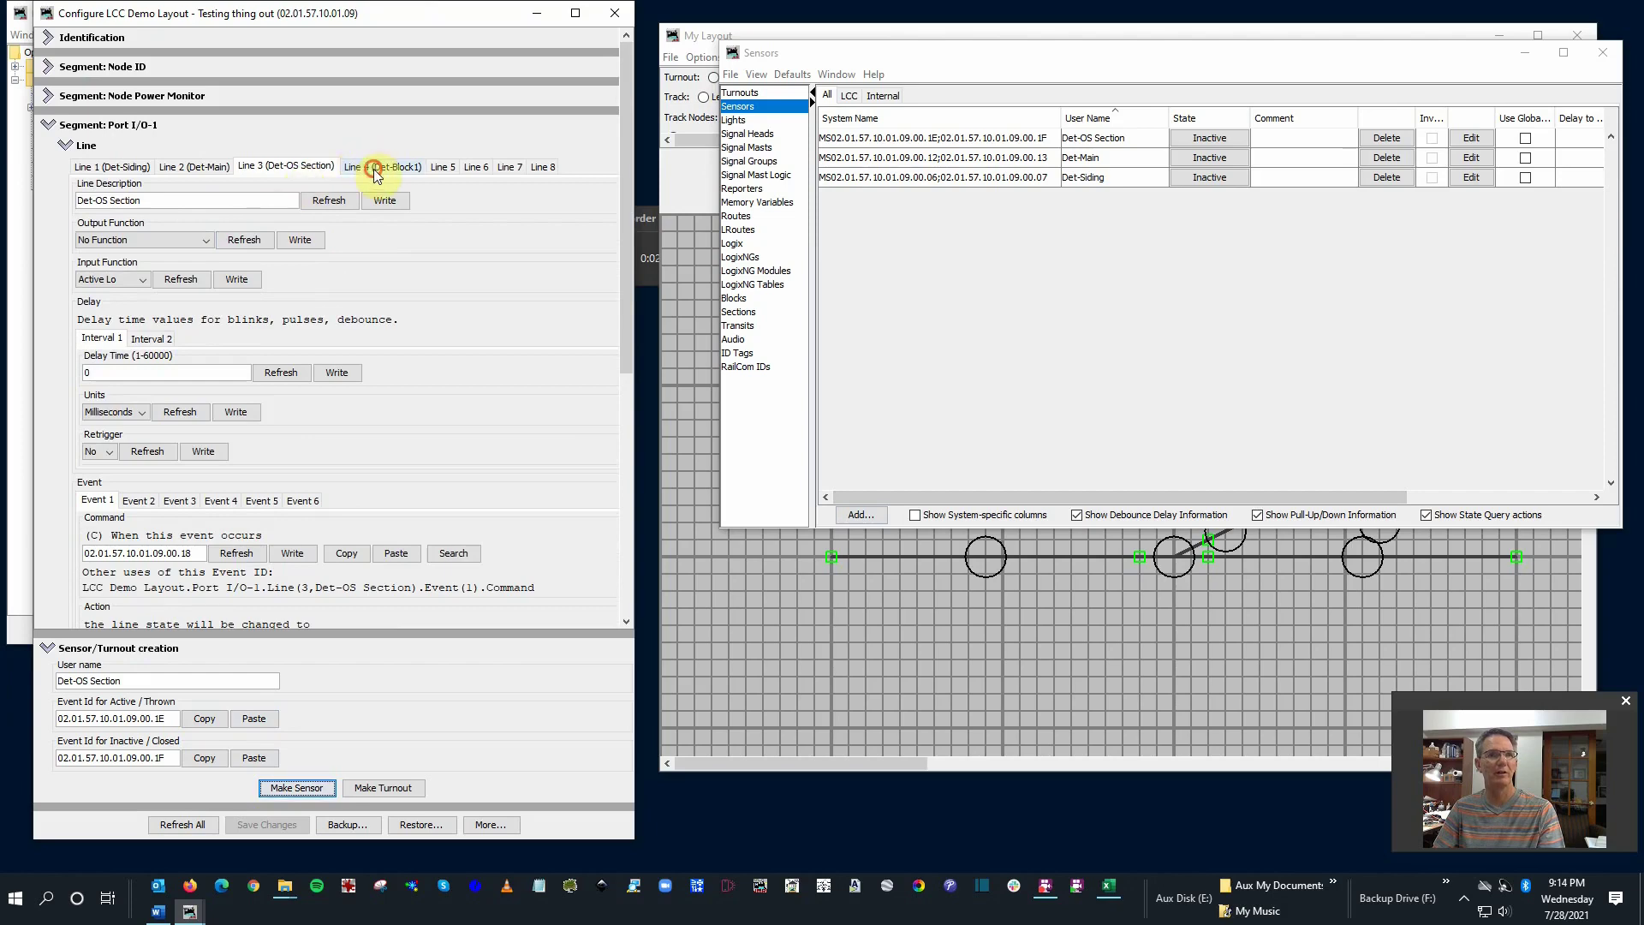
click(375, 169)
- Replace the sensor user name with Det-Block1, copied from Line 4's description
drag(167, 208, 38, 161)
key(ctrl+c)
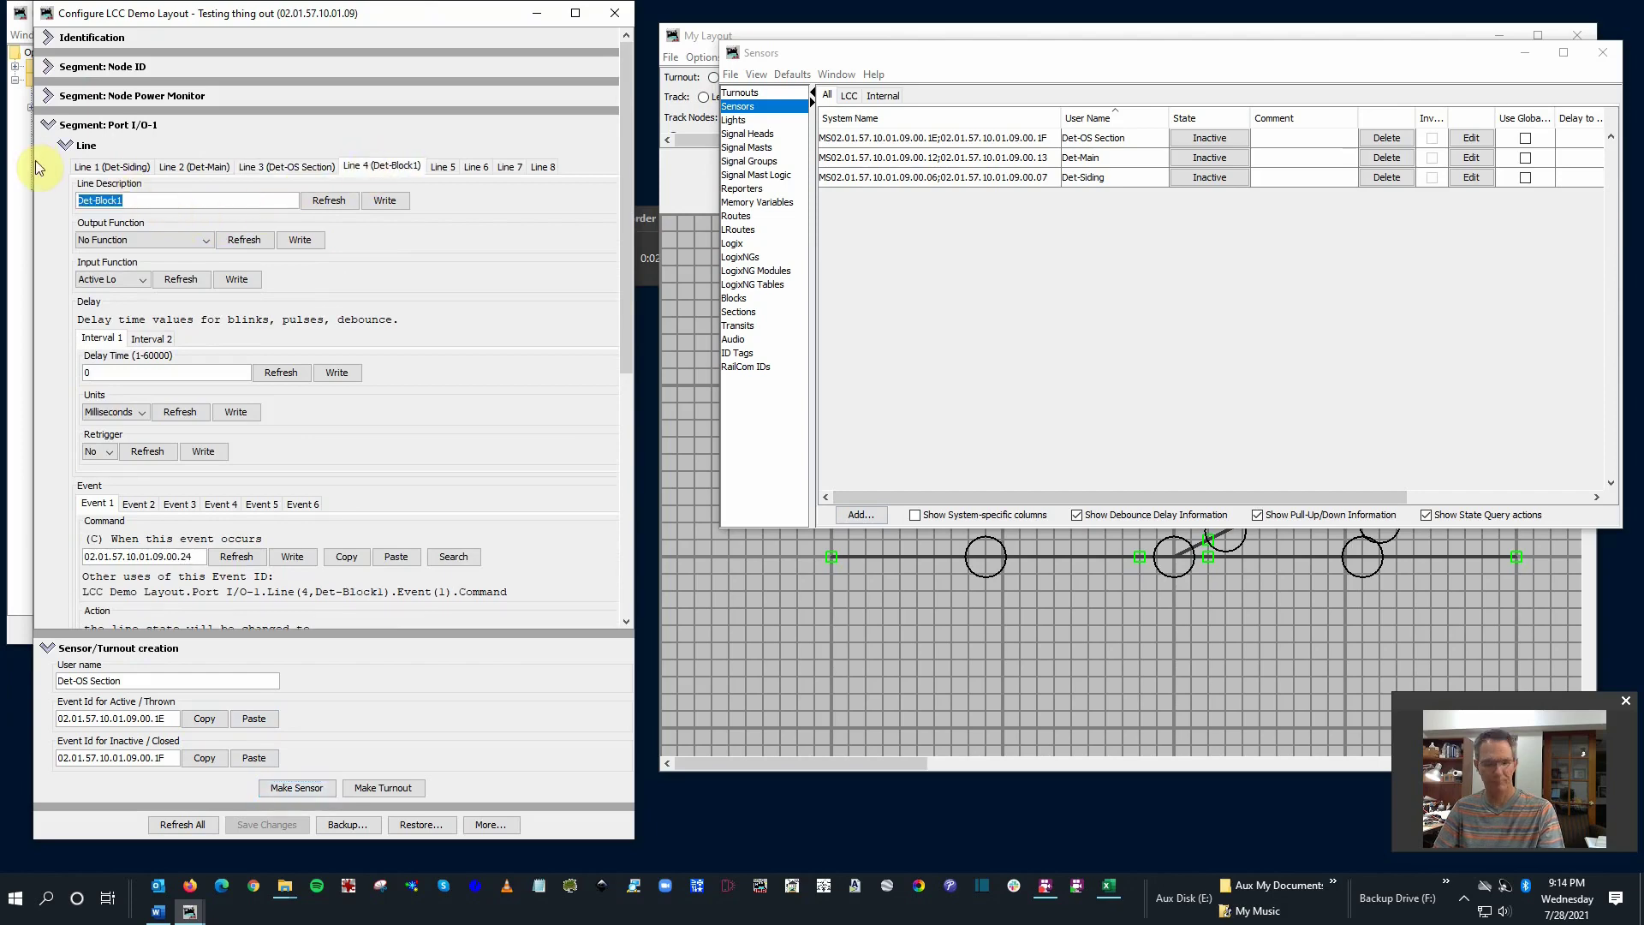
scroll(214, 513, down, 6)
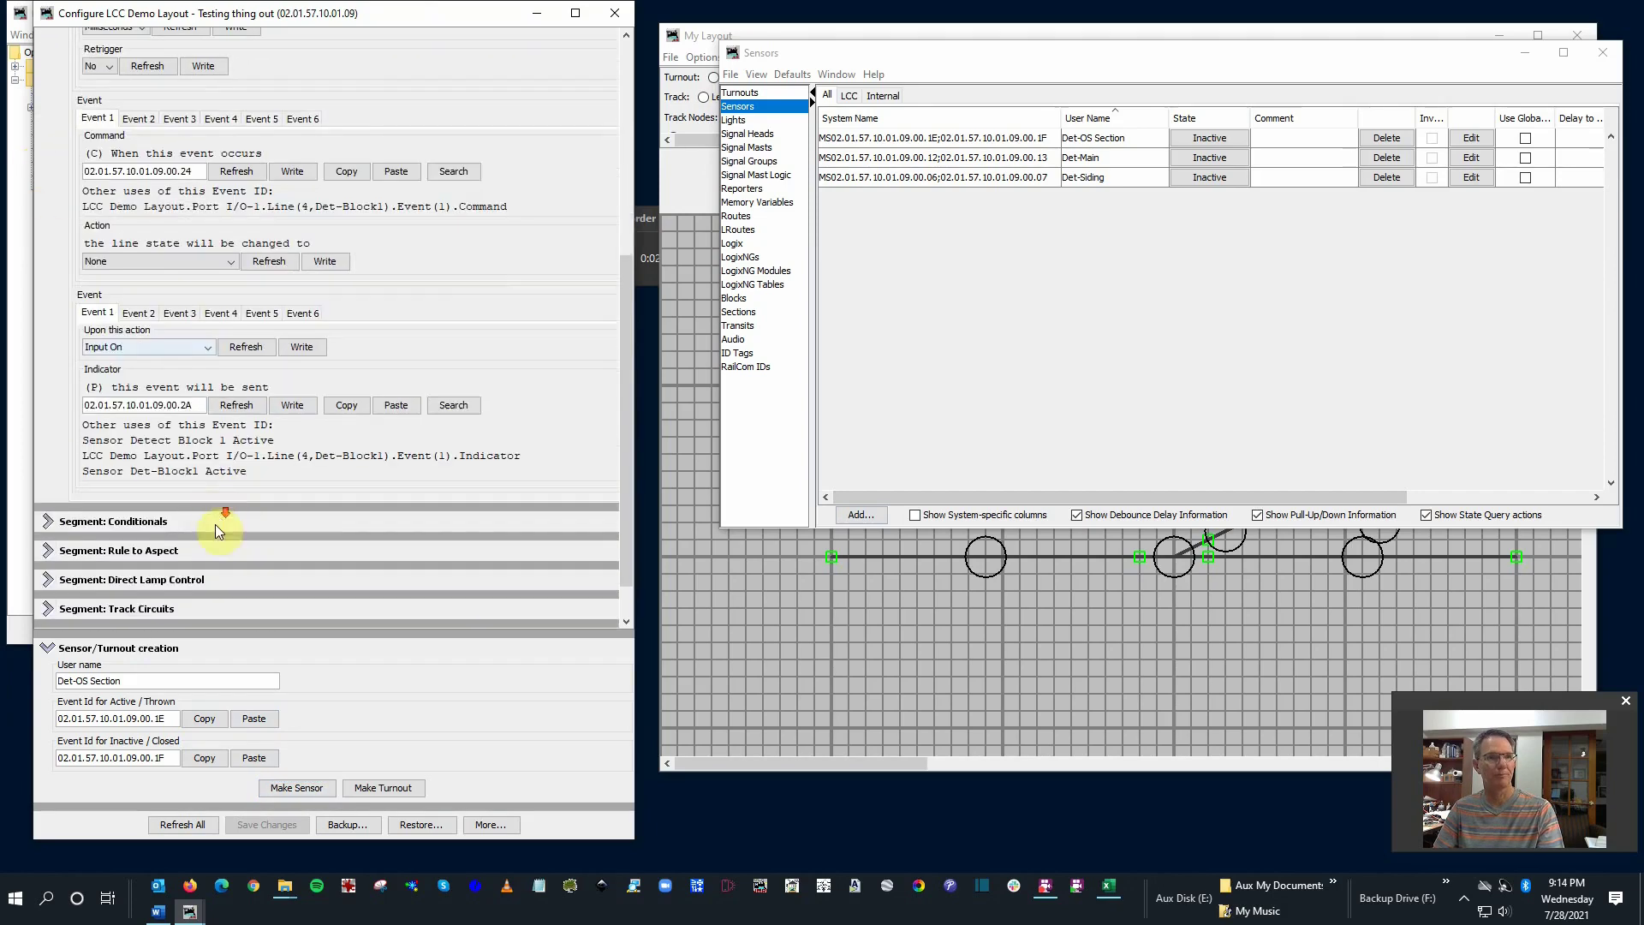
drag(136, 676, 36, 651)
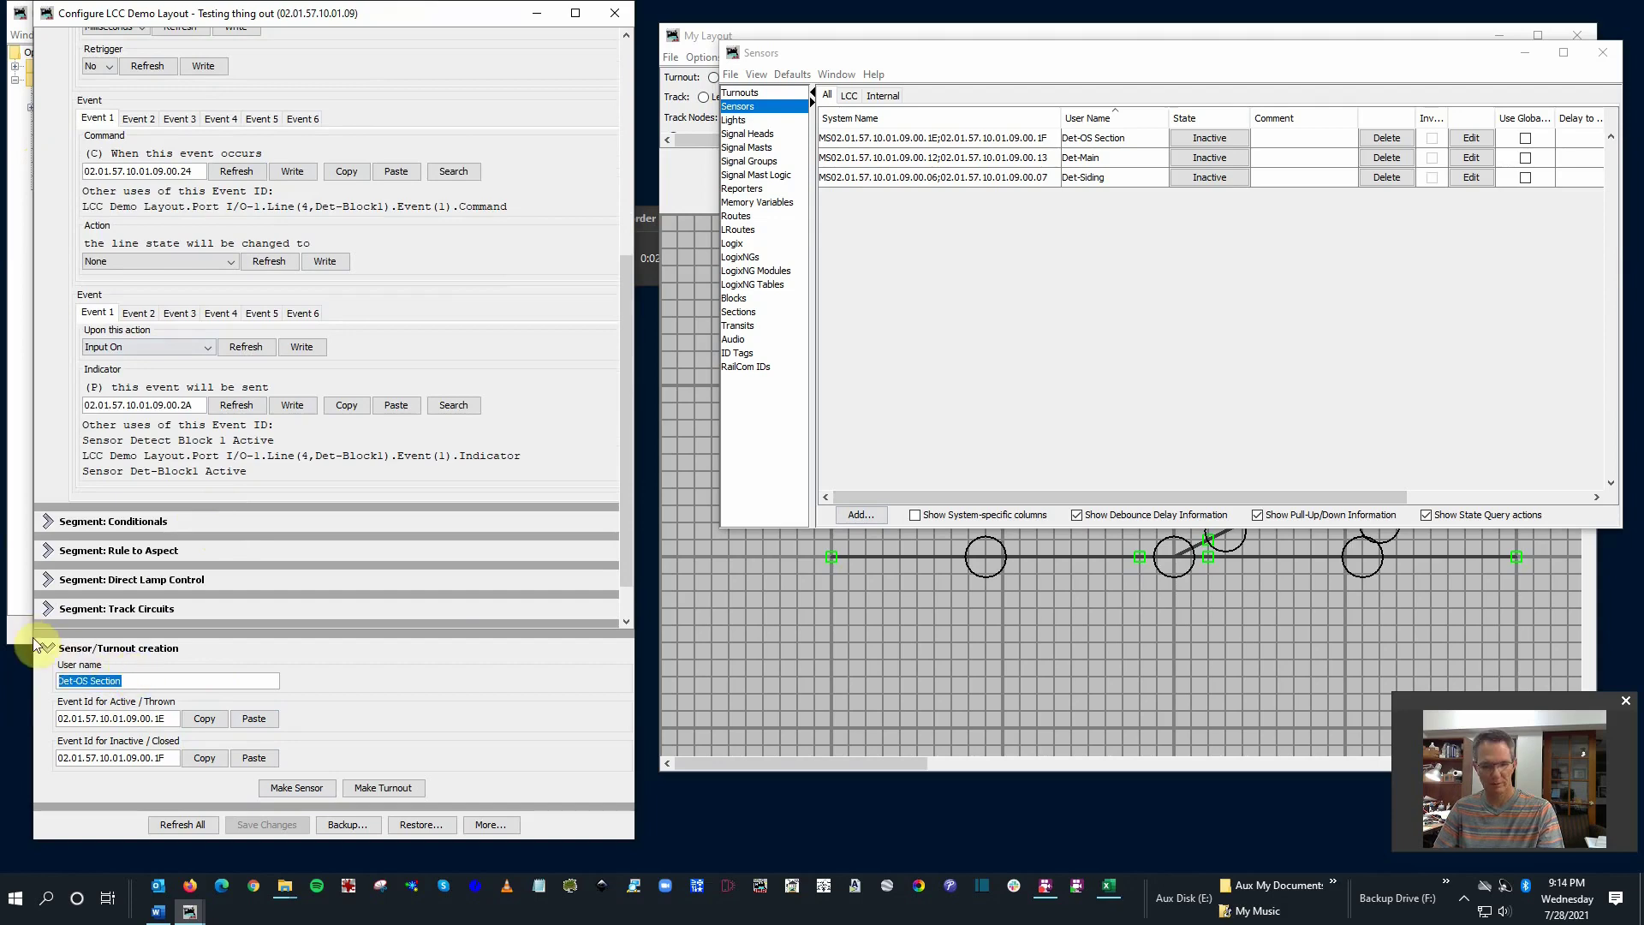
key(ctrl+v)
scroll(137, 240, up, 3)
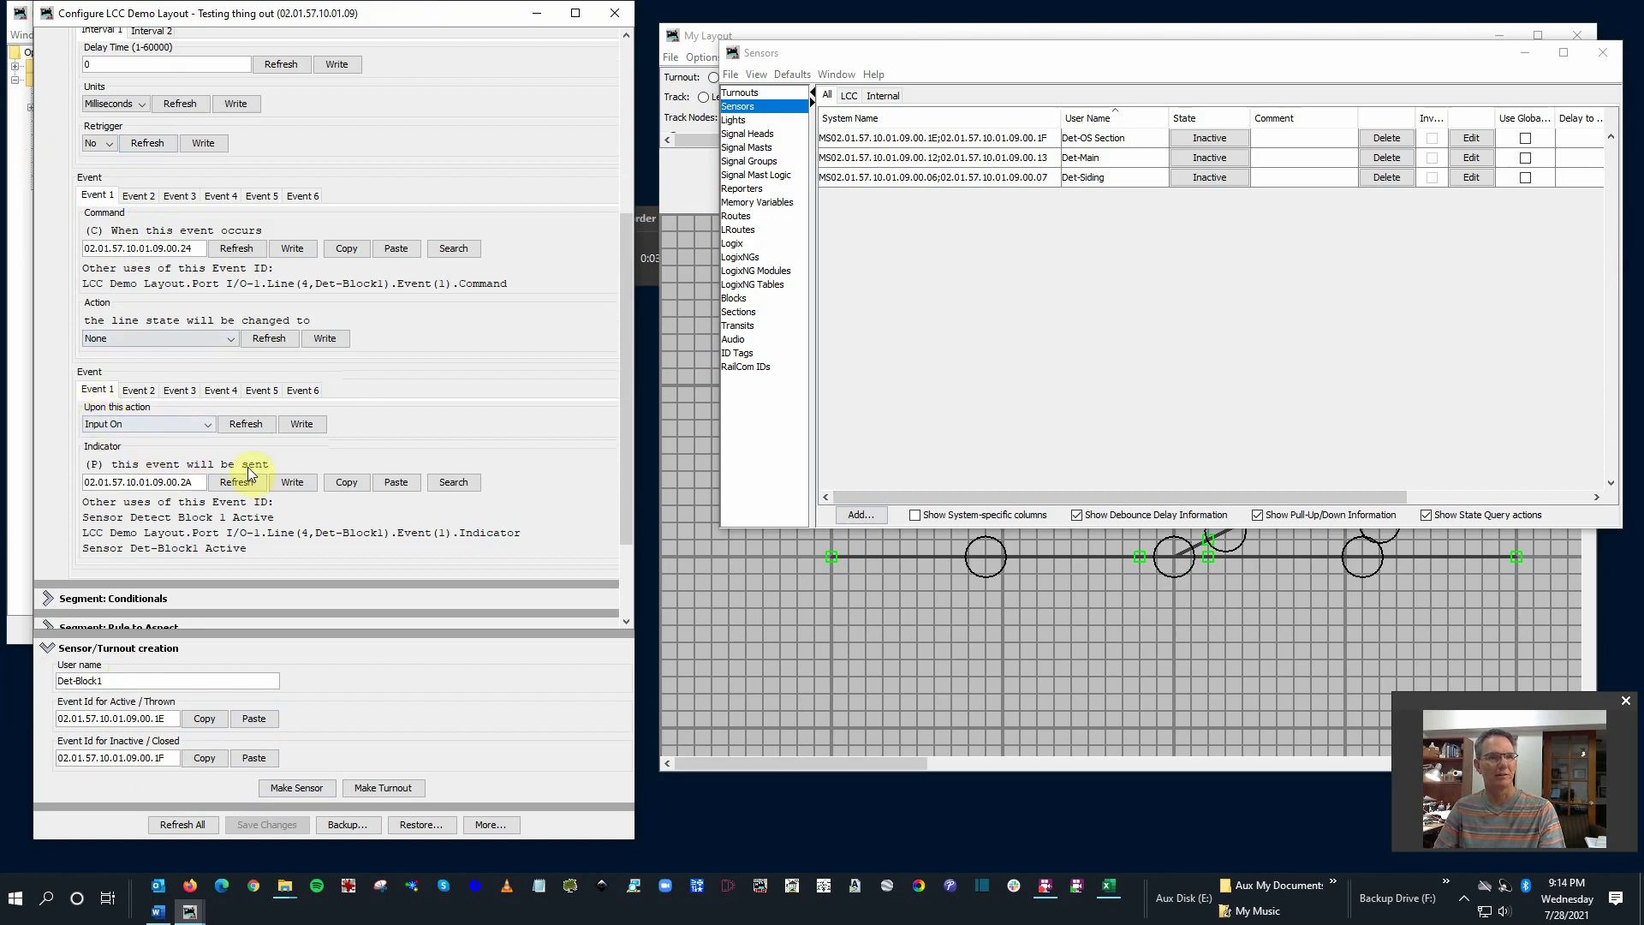
- Set active event 02.01.57.10.01.09.00.2A and inactive .2B, then make the Det-Block1 sensor
click(342, 483)
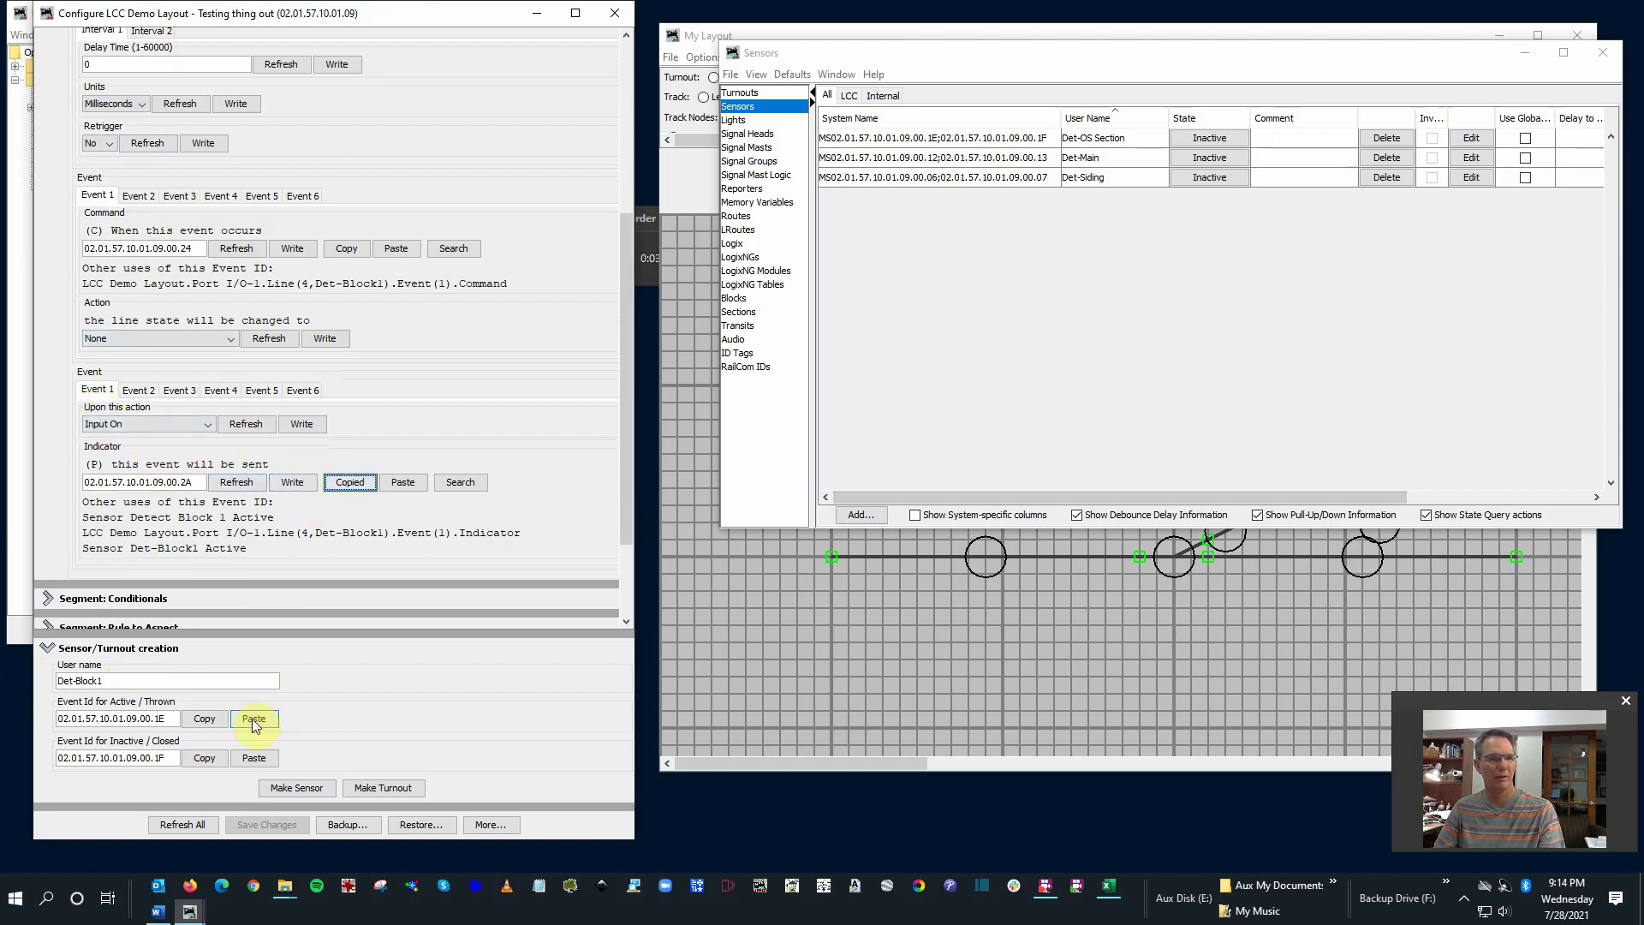
click(253, 719)
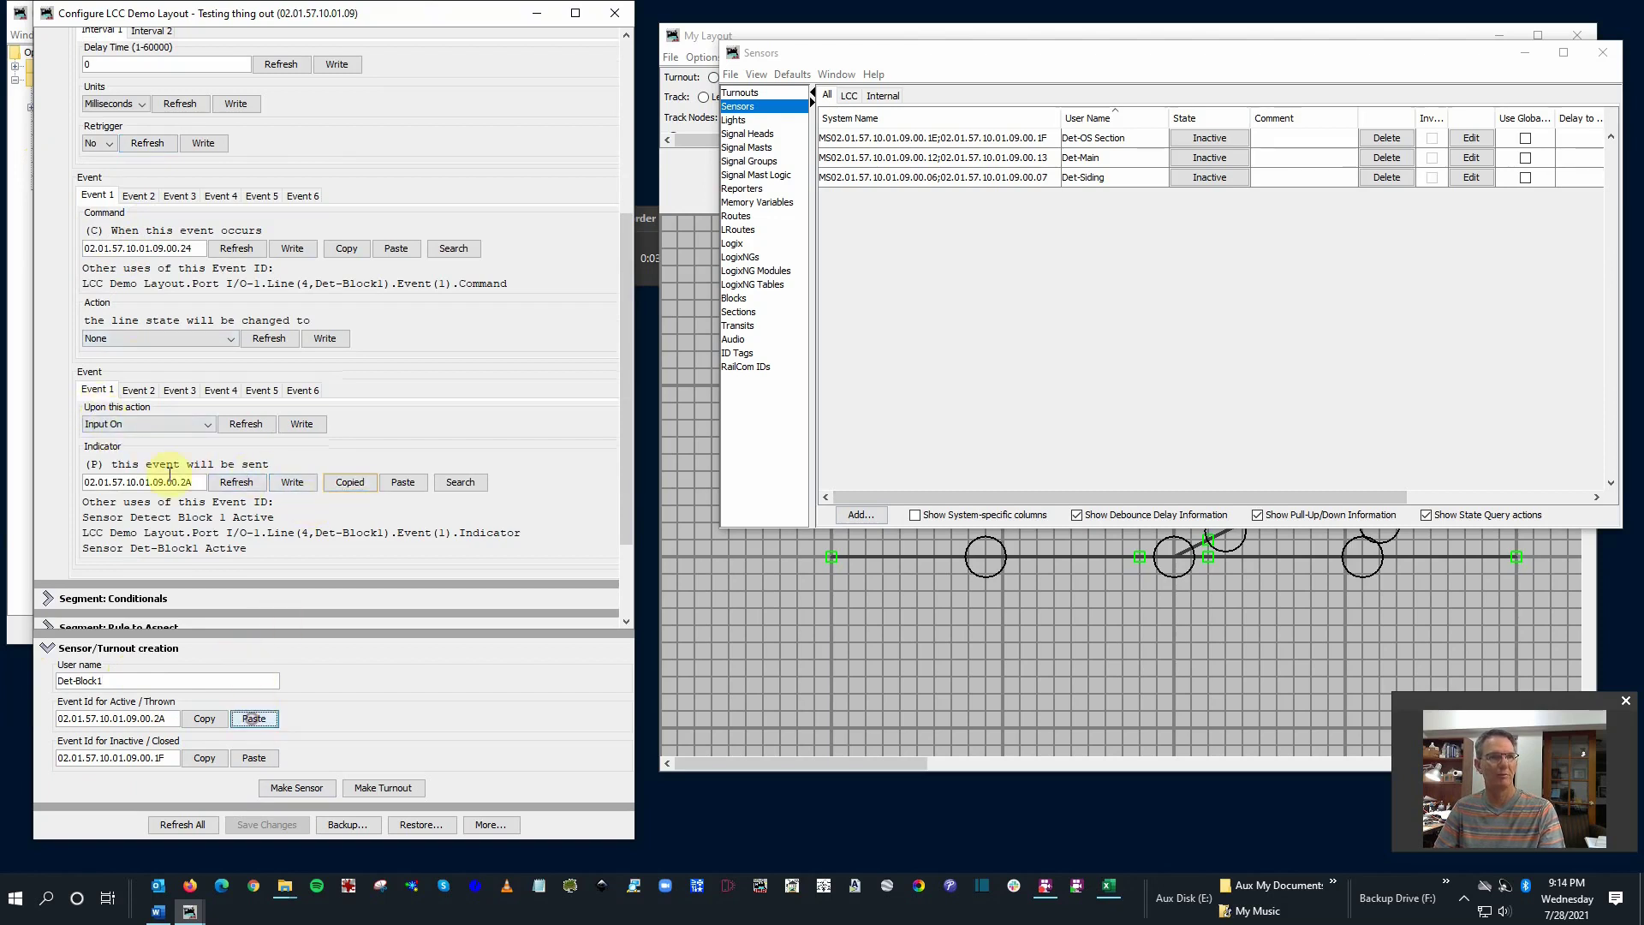
click(138, 390)
click(347, 483)
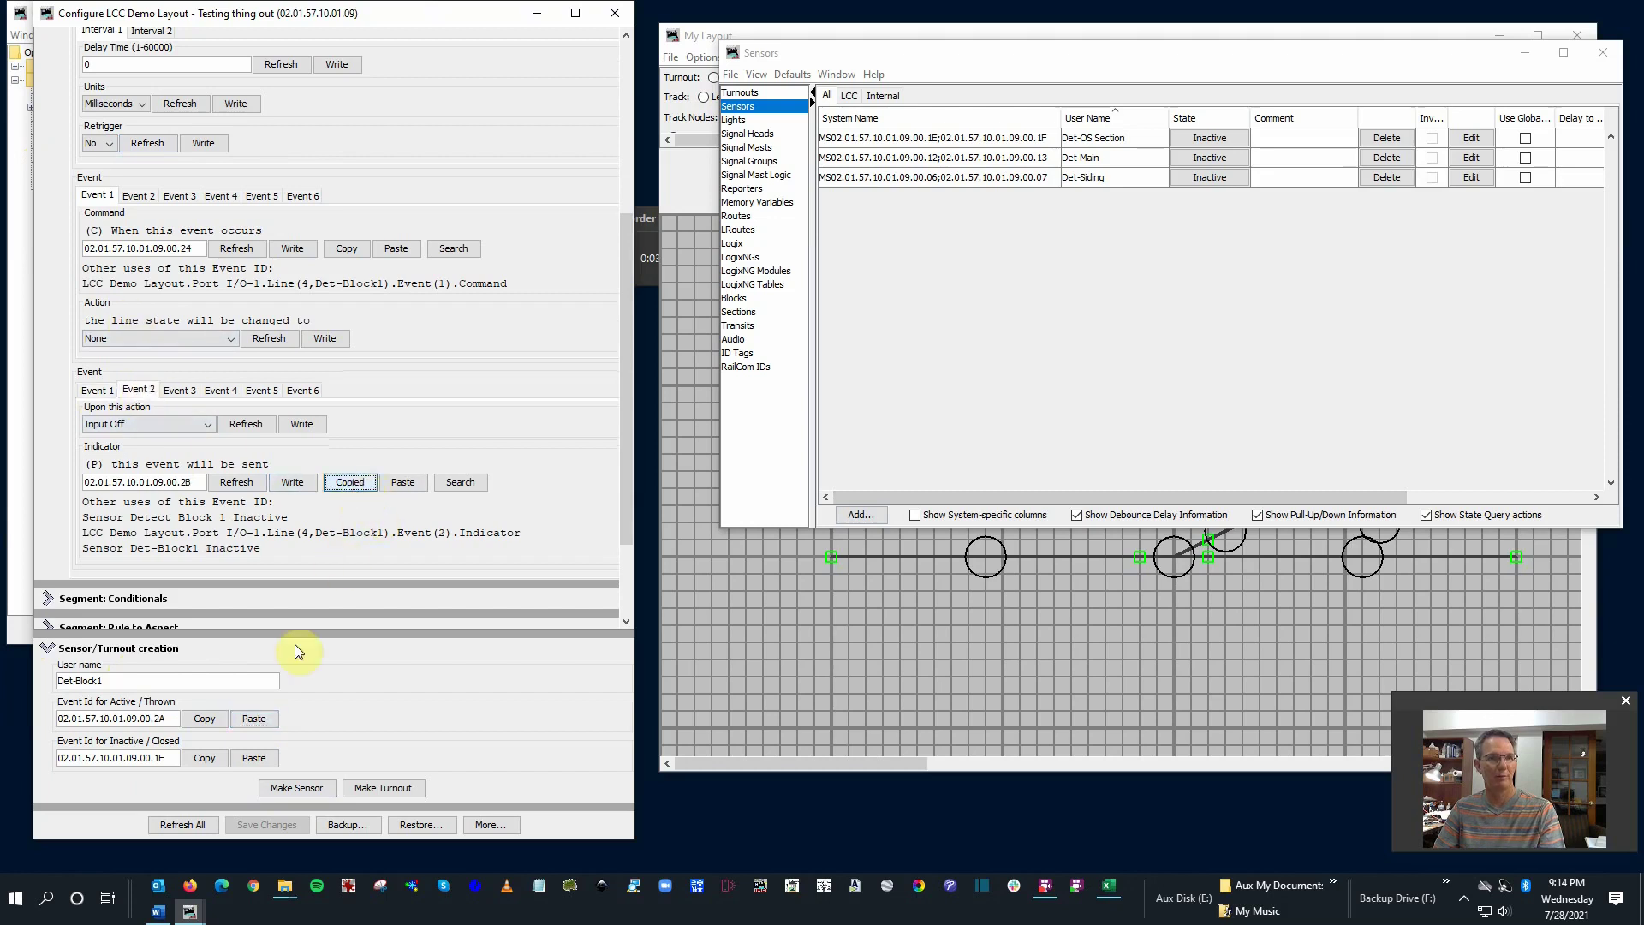
click(255, 757)
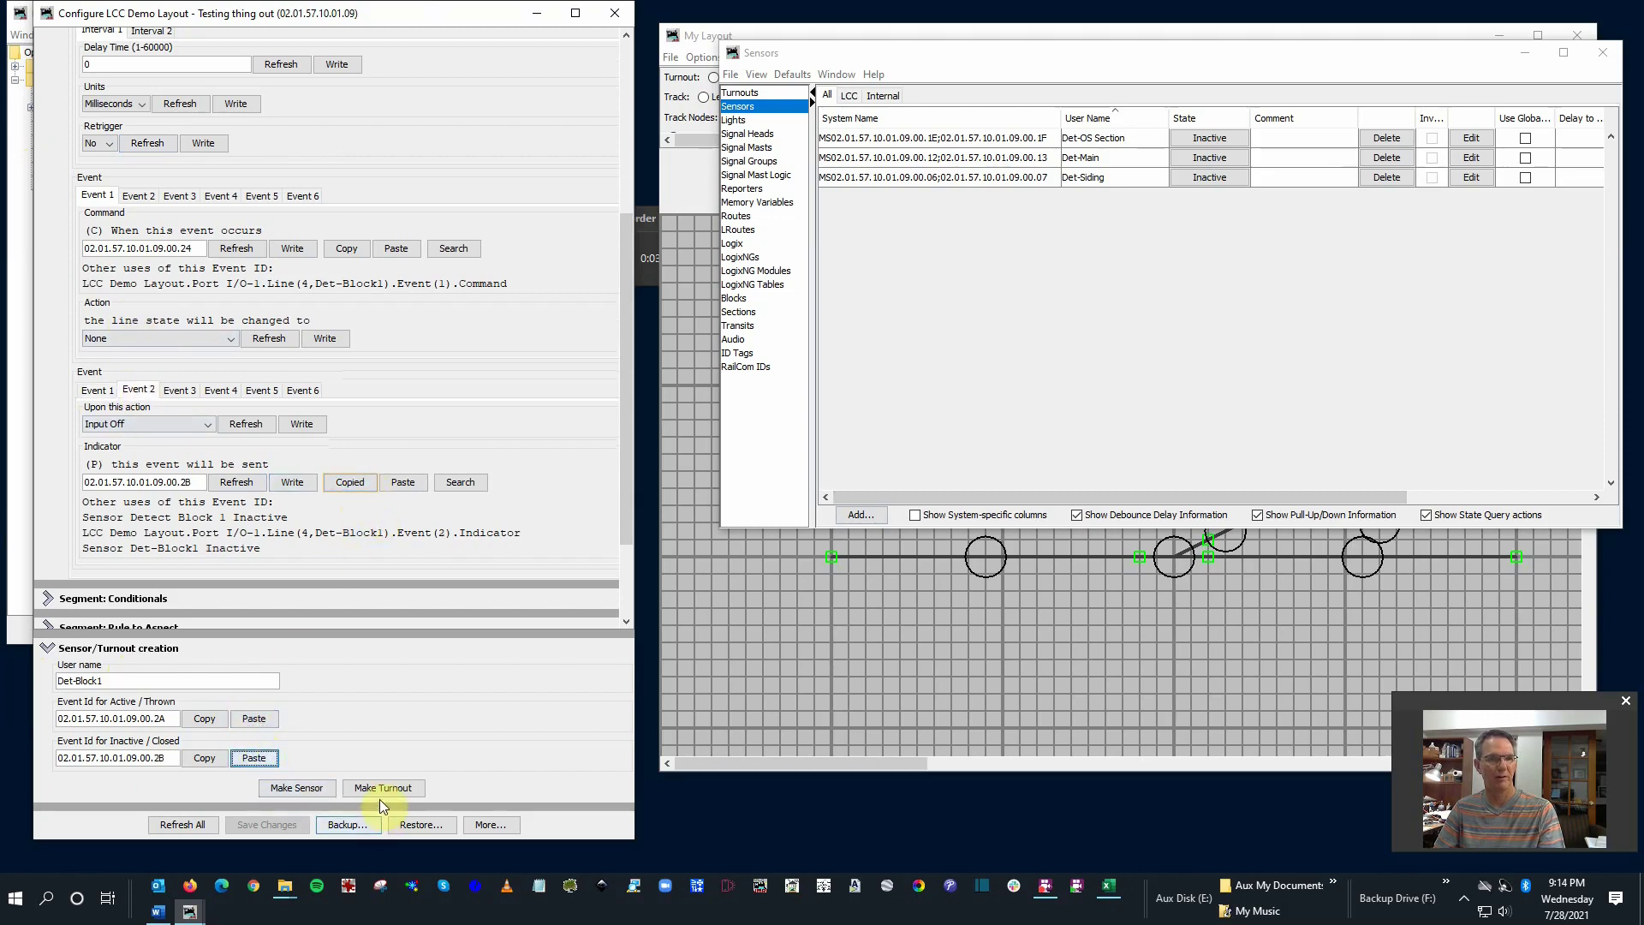
click(293, 787)
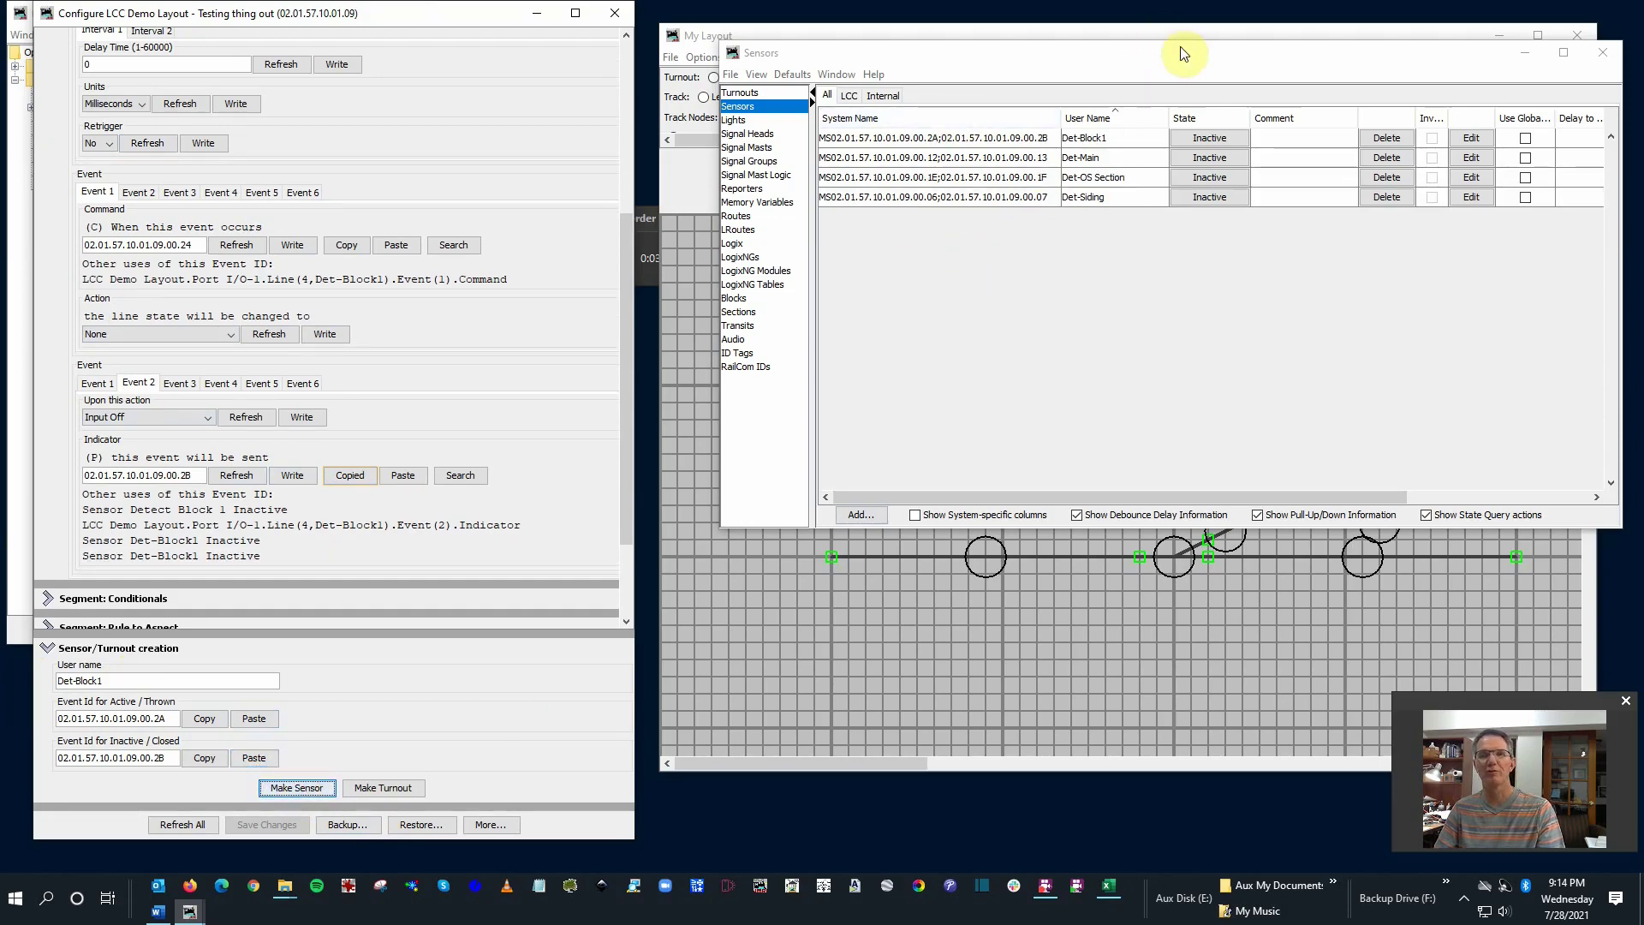
- Move the Sensors table aside and bring the My Layout panel to the front
drag(1198, 68, 540, 50)
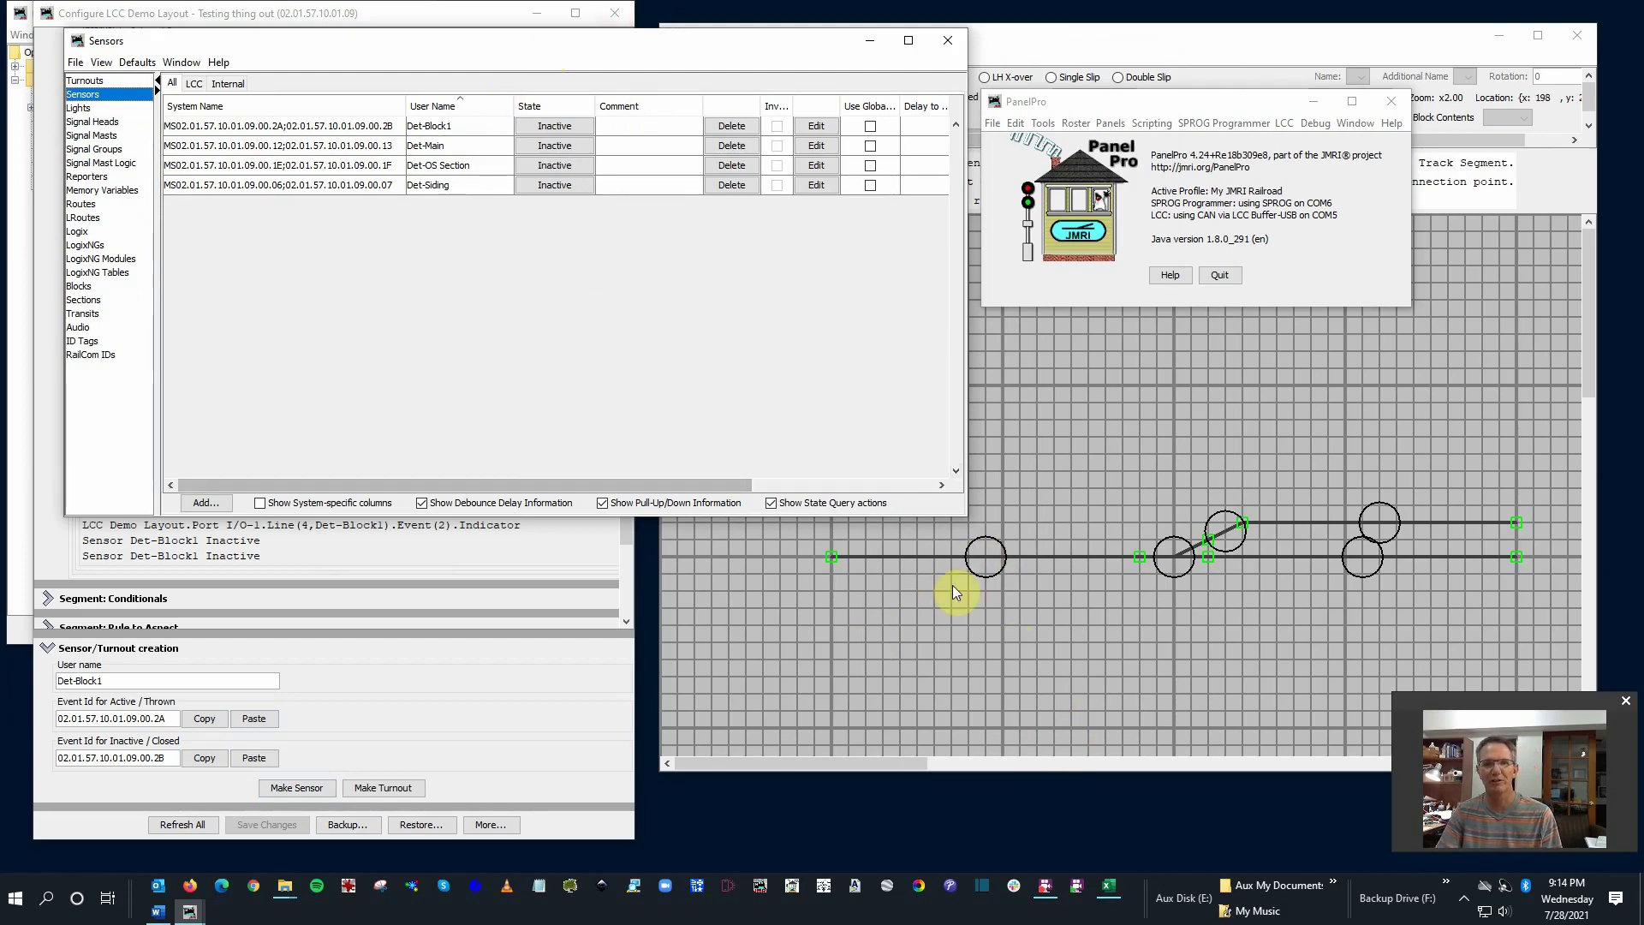
click(984, 605)
- Give the left track segment a new block Block1 with Det-Block1 as its occupancy sensor
right_click(984, 557)
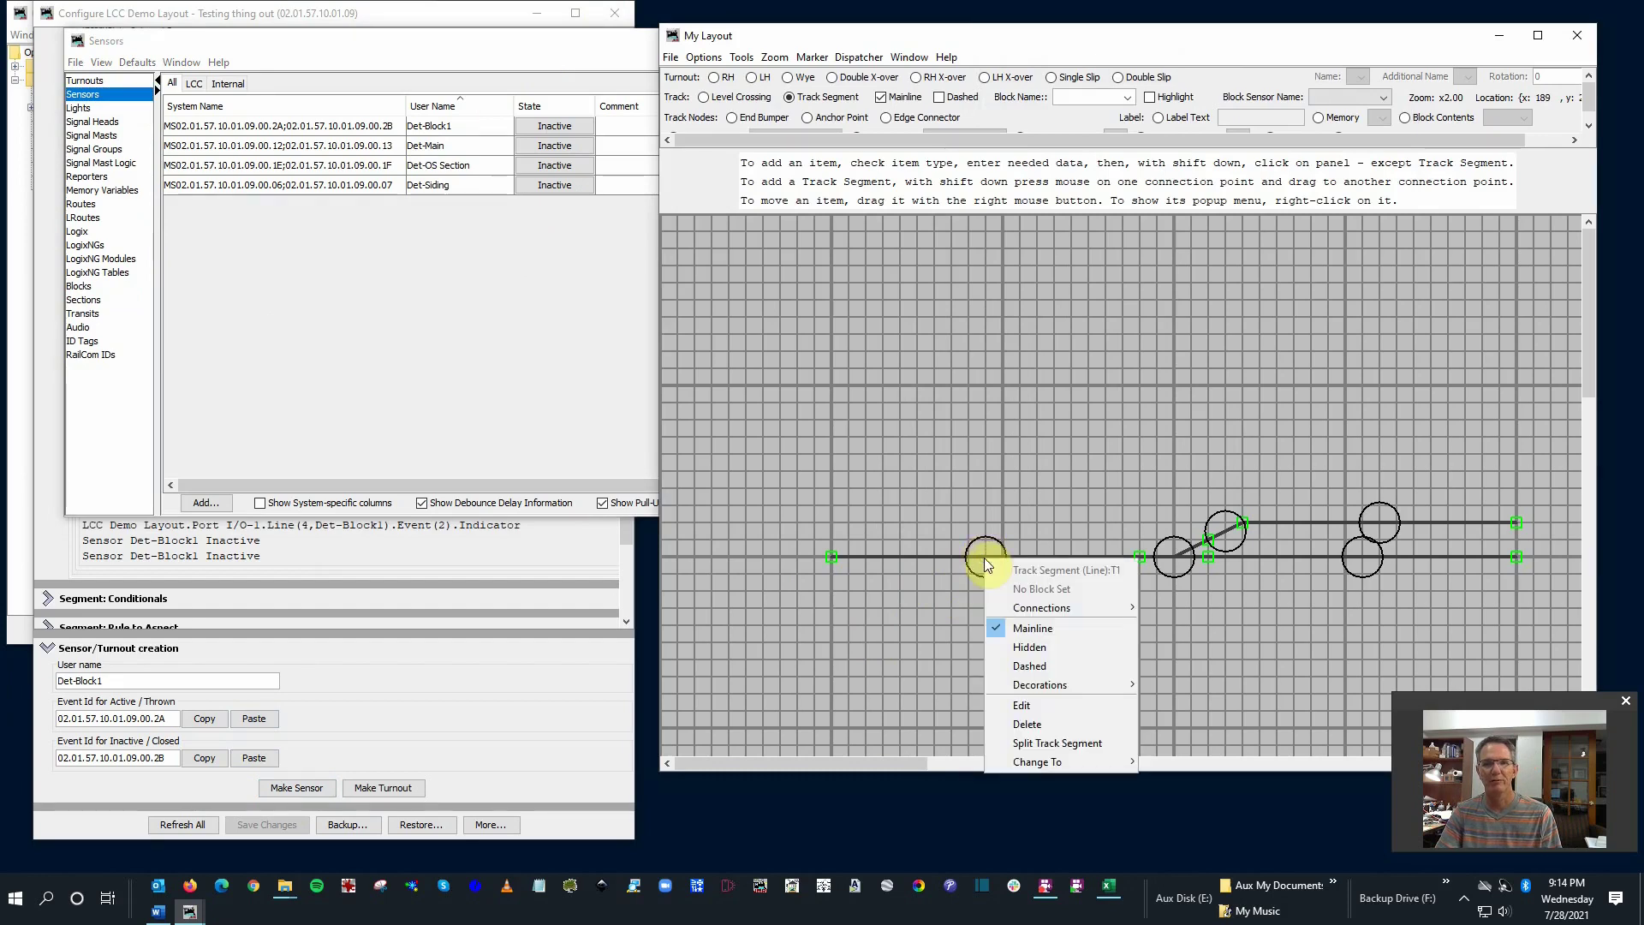
click(1025, 708)
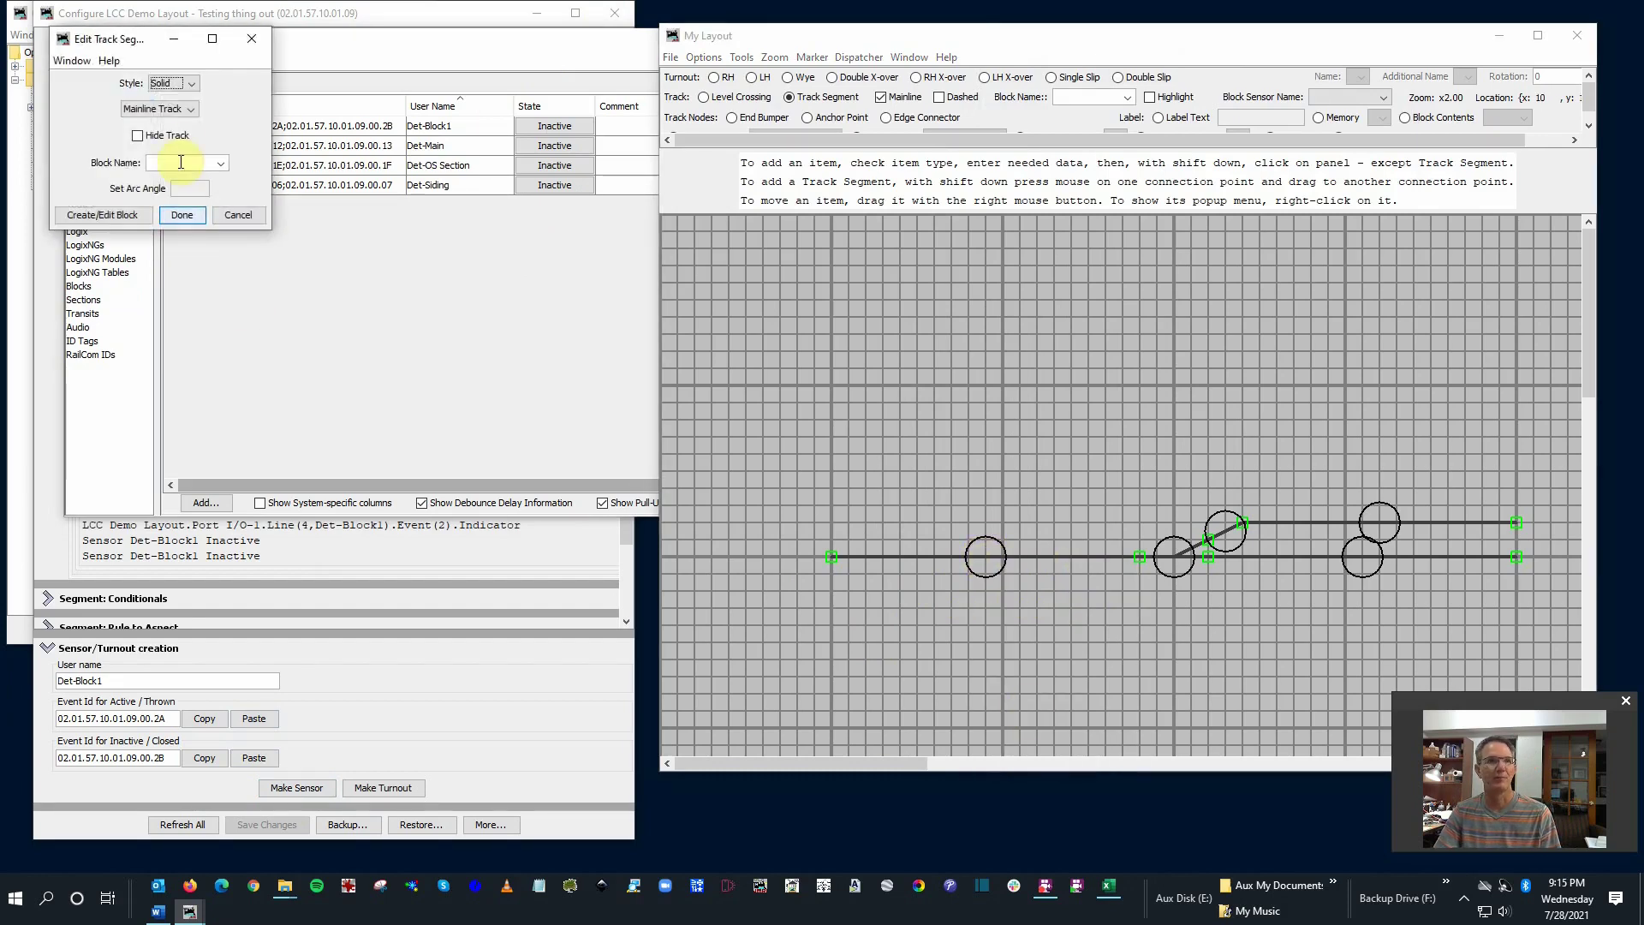
click(175, 163)
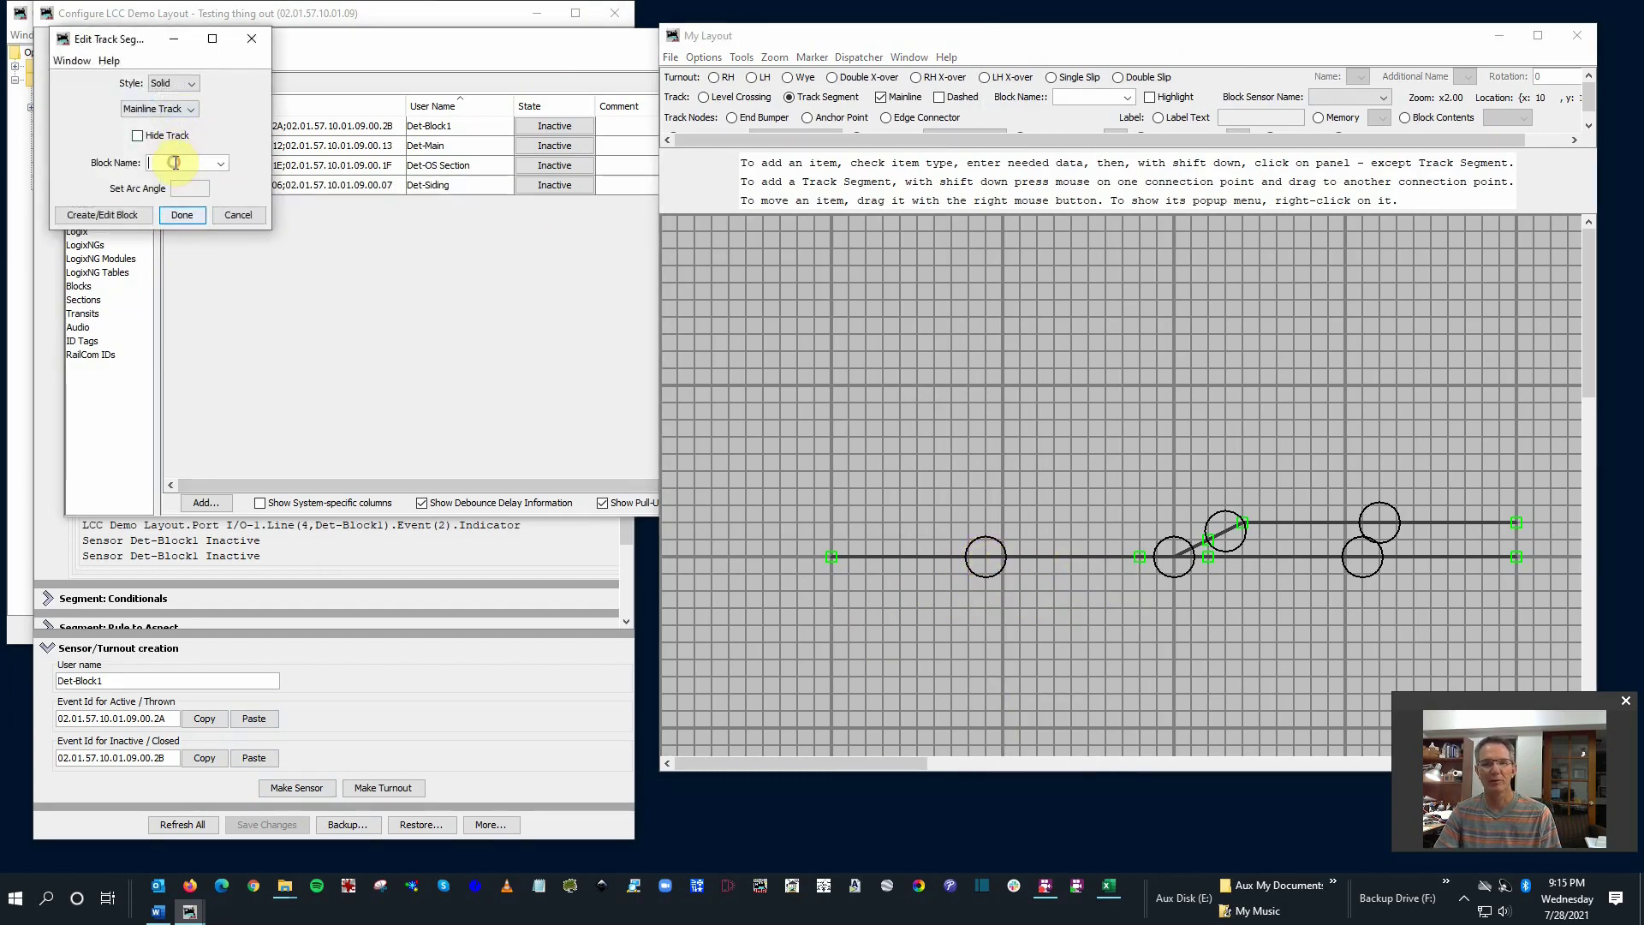
text(Block1)
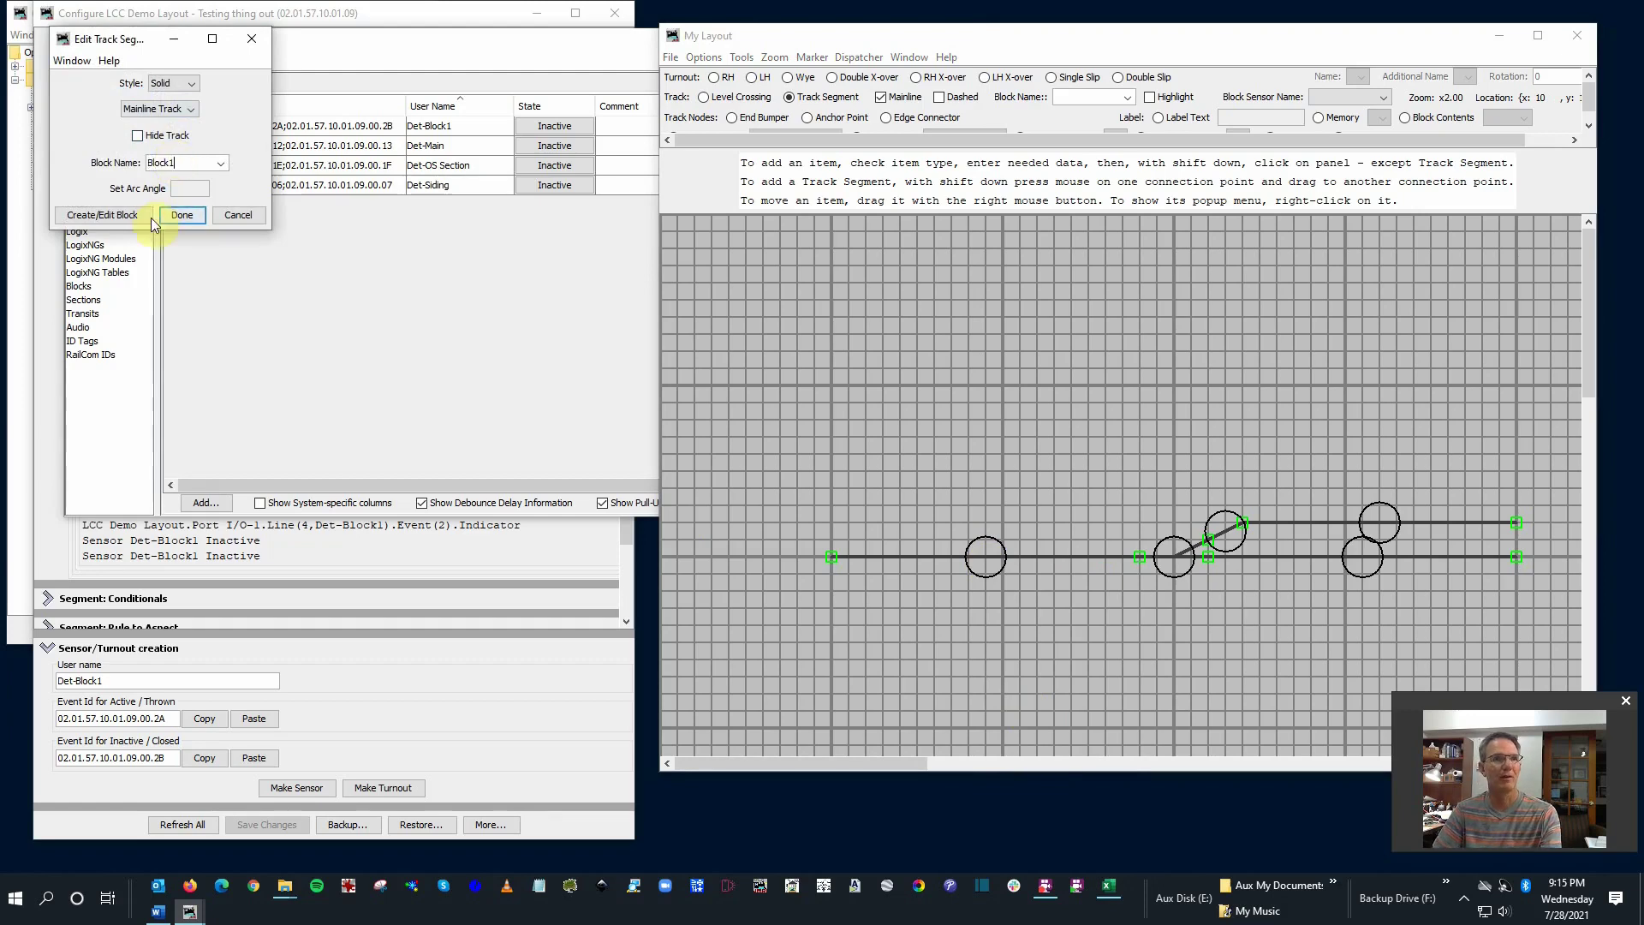
click(128, 221)
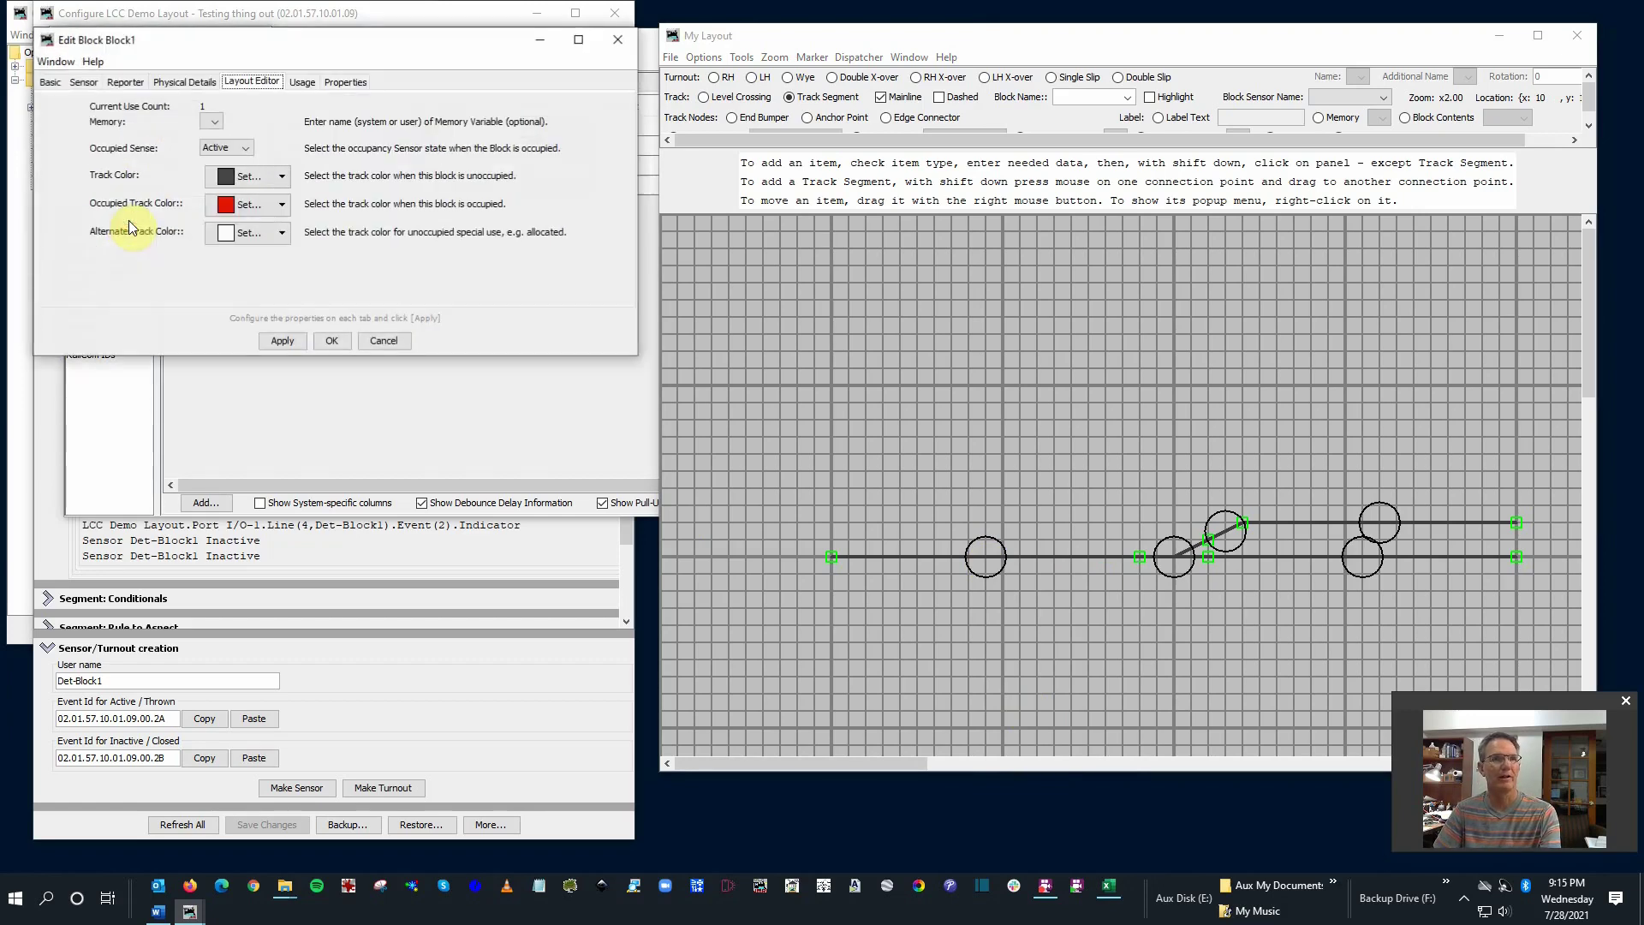
click(92, 83)
click(248, 108)
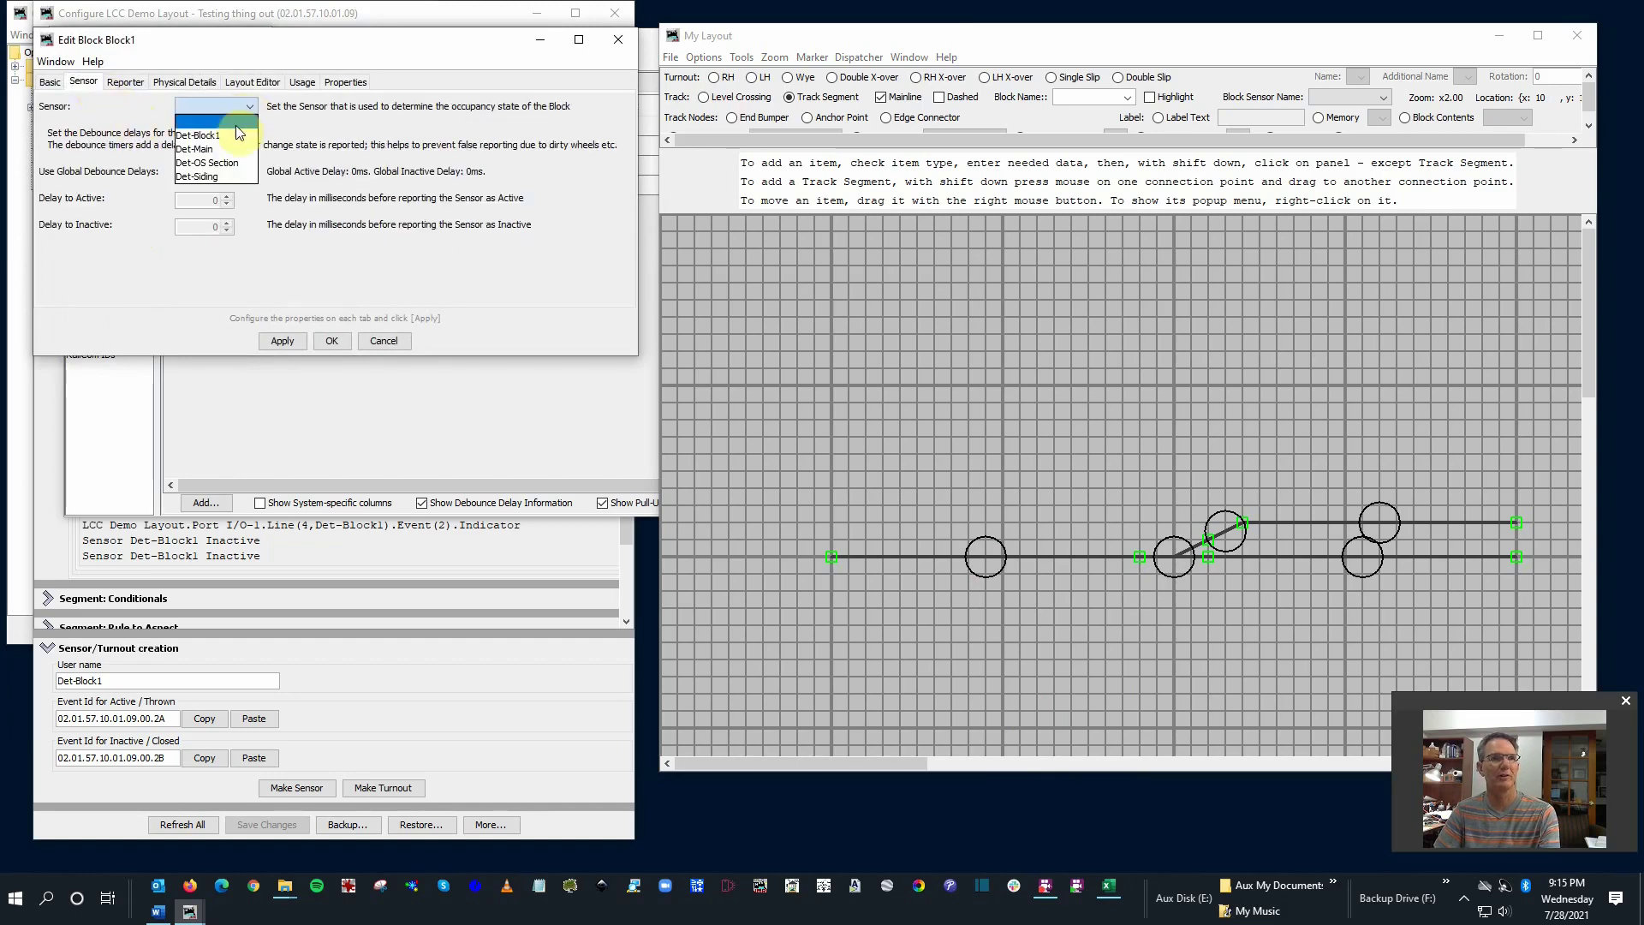
click(233, 132)
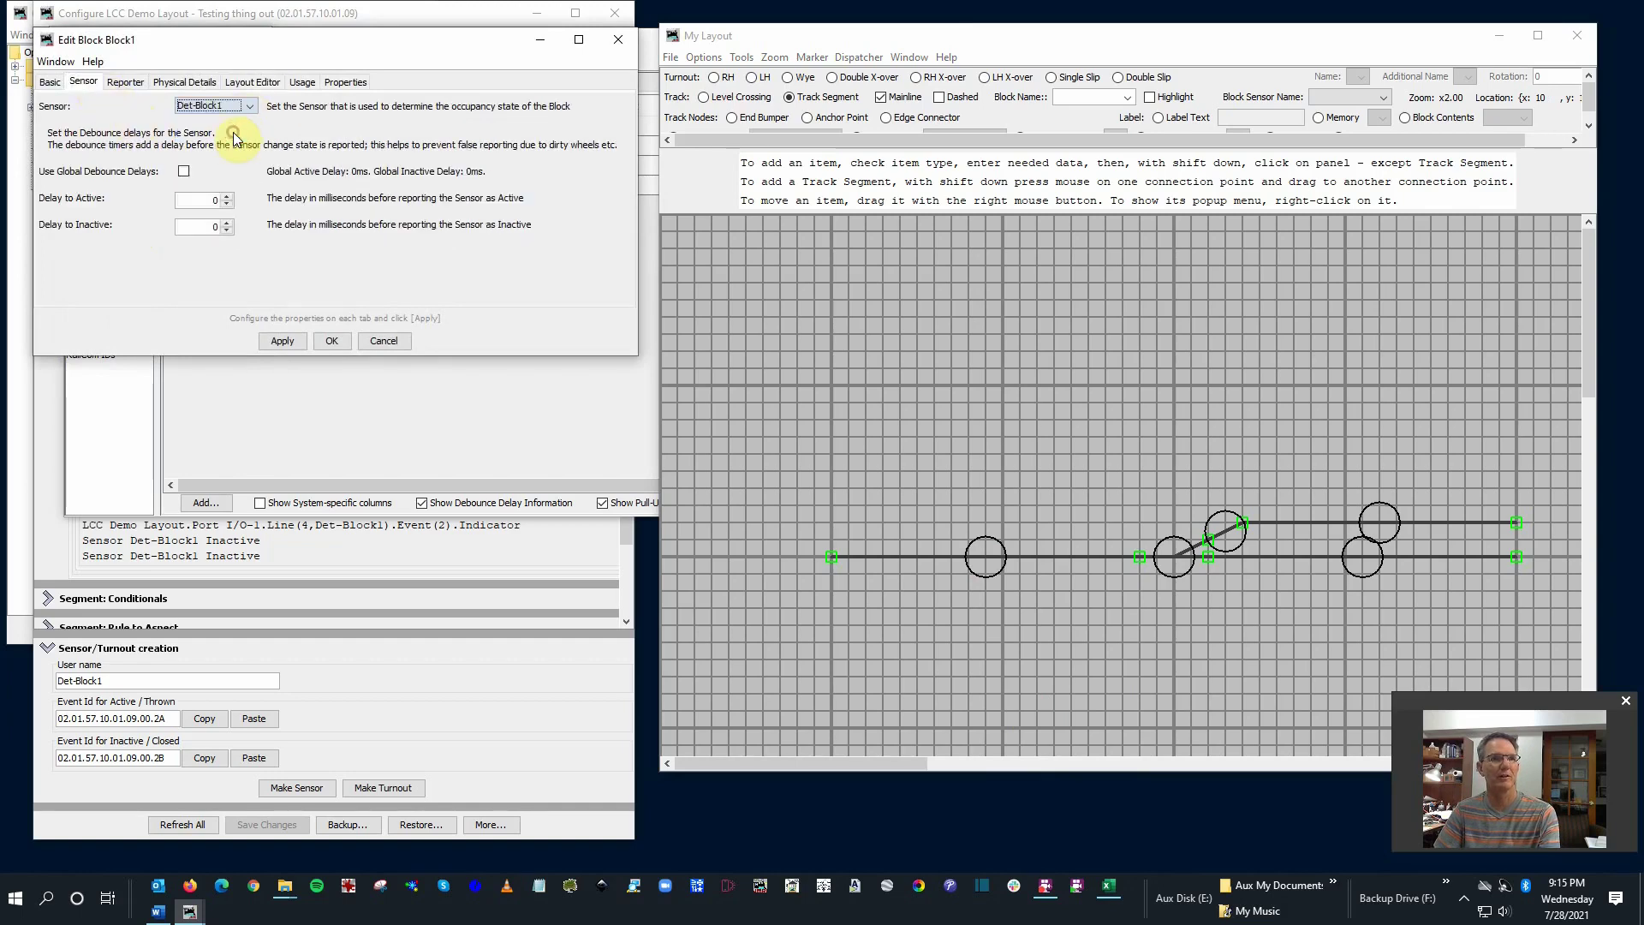
click(287, 342)
click(328, 341)
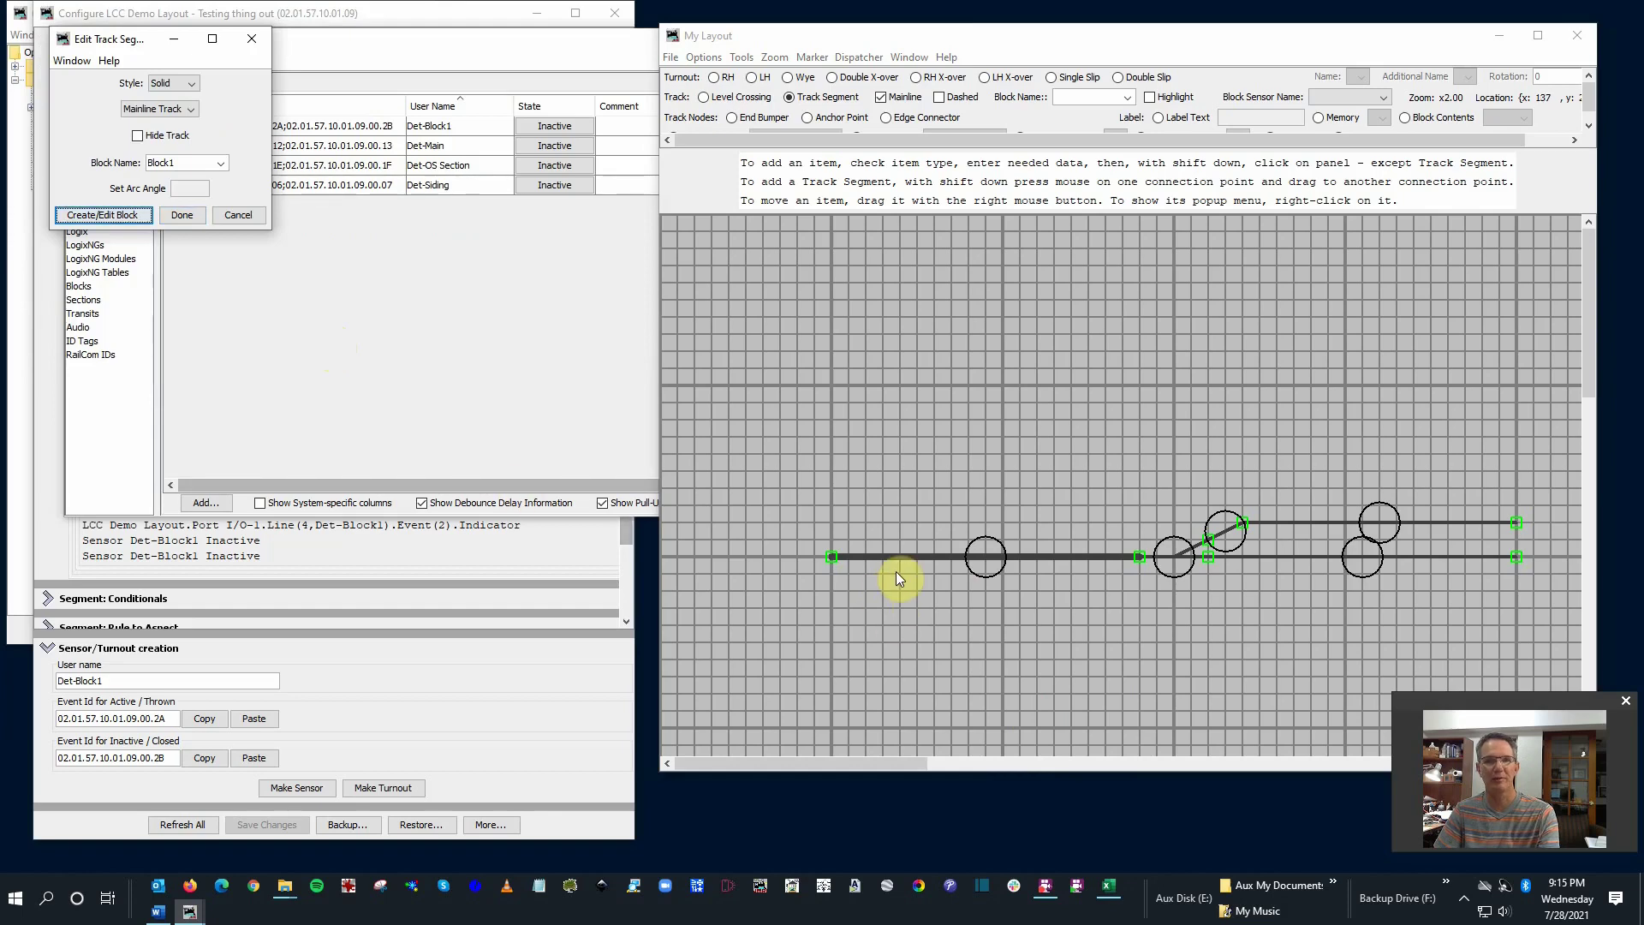
click(177, 212)
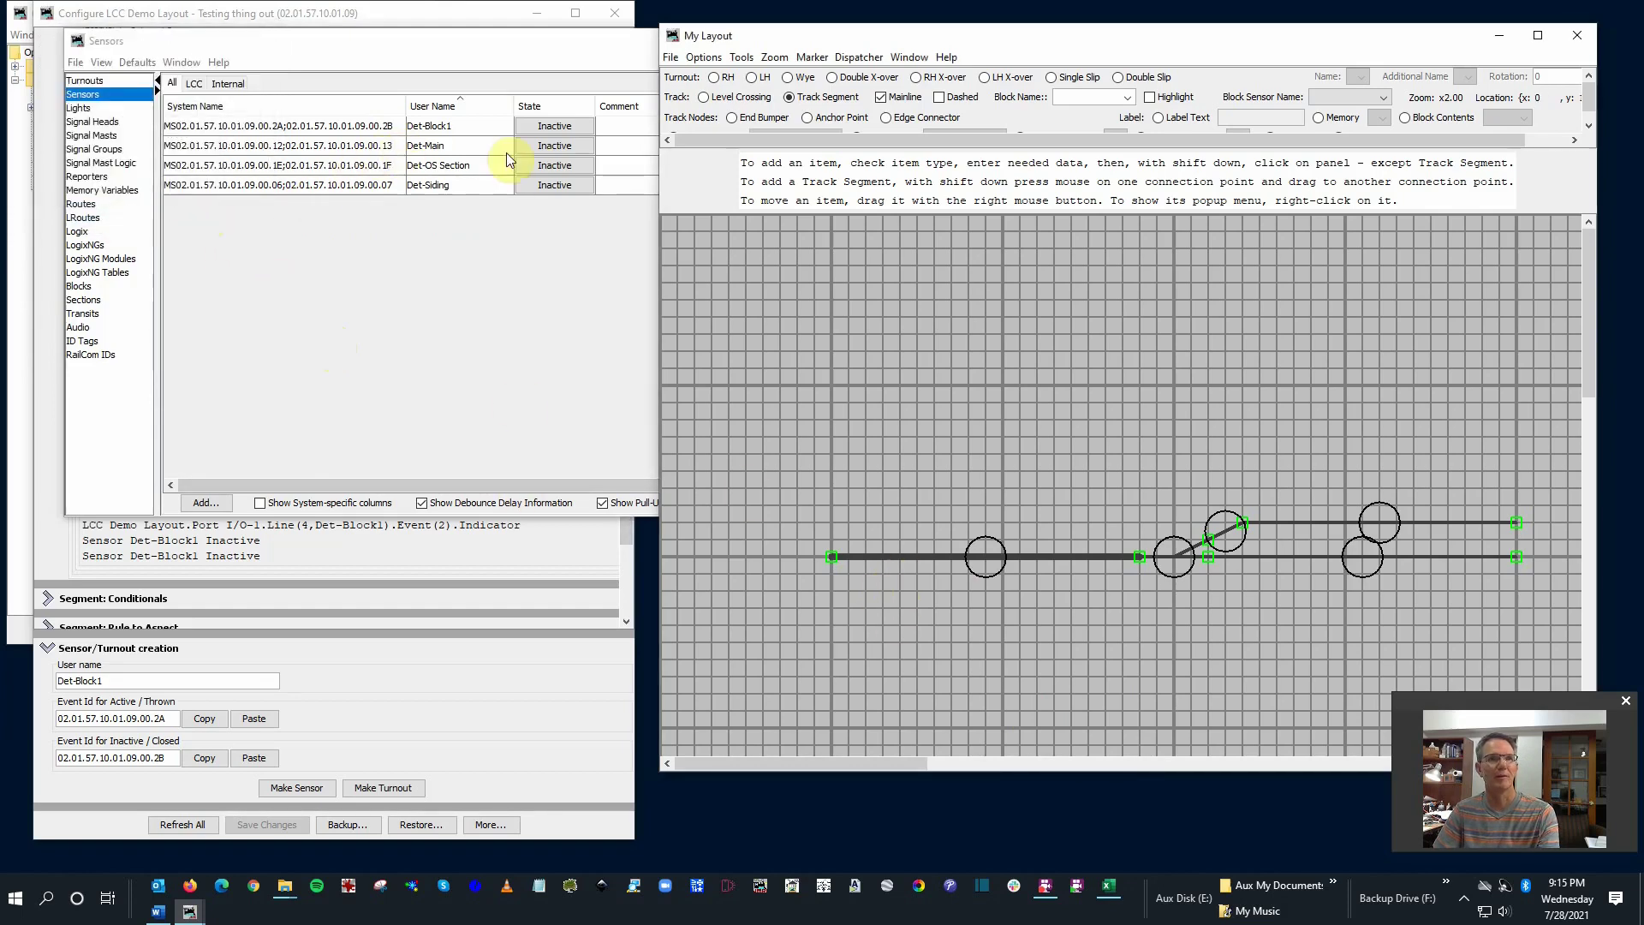
- Give the turnout a new block 'TL OS' with Det-OS Section as its occupancy sensor
right_click(1185, 558)
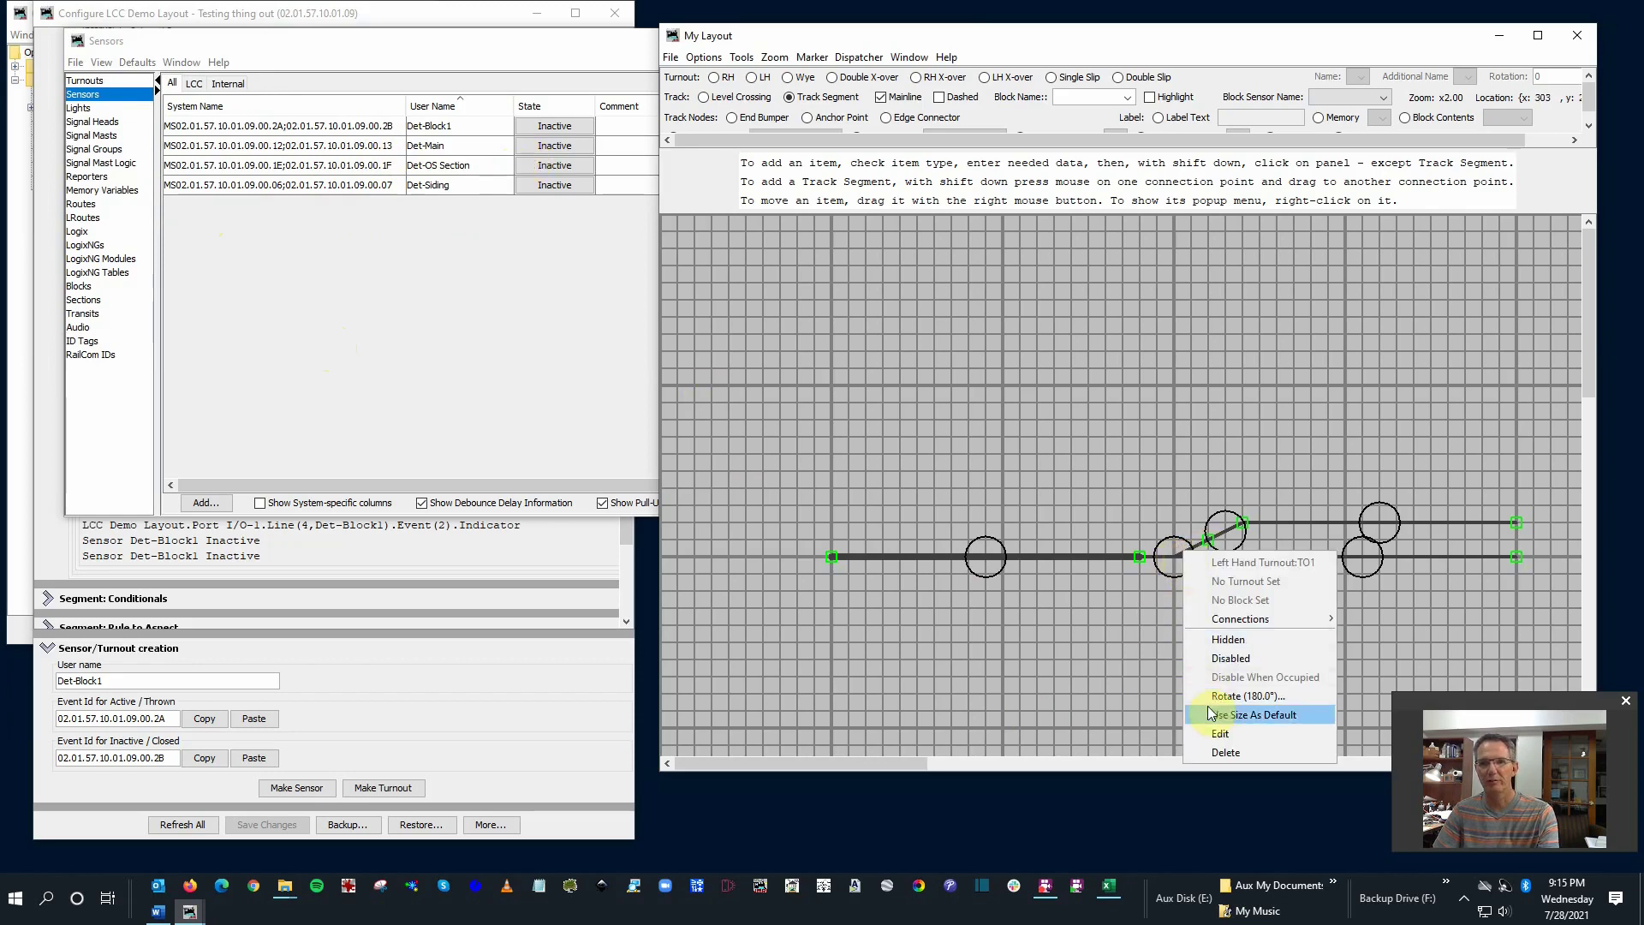
click(1202, 742)
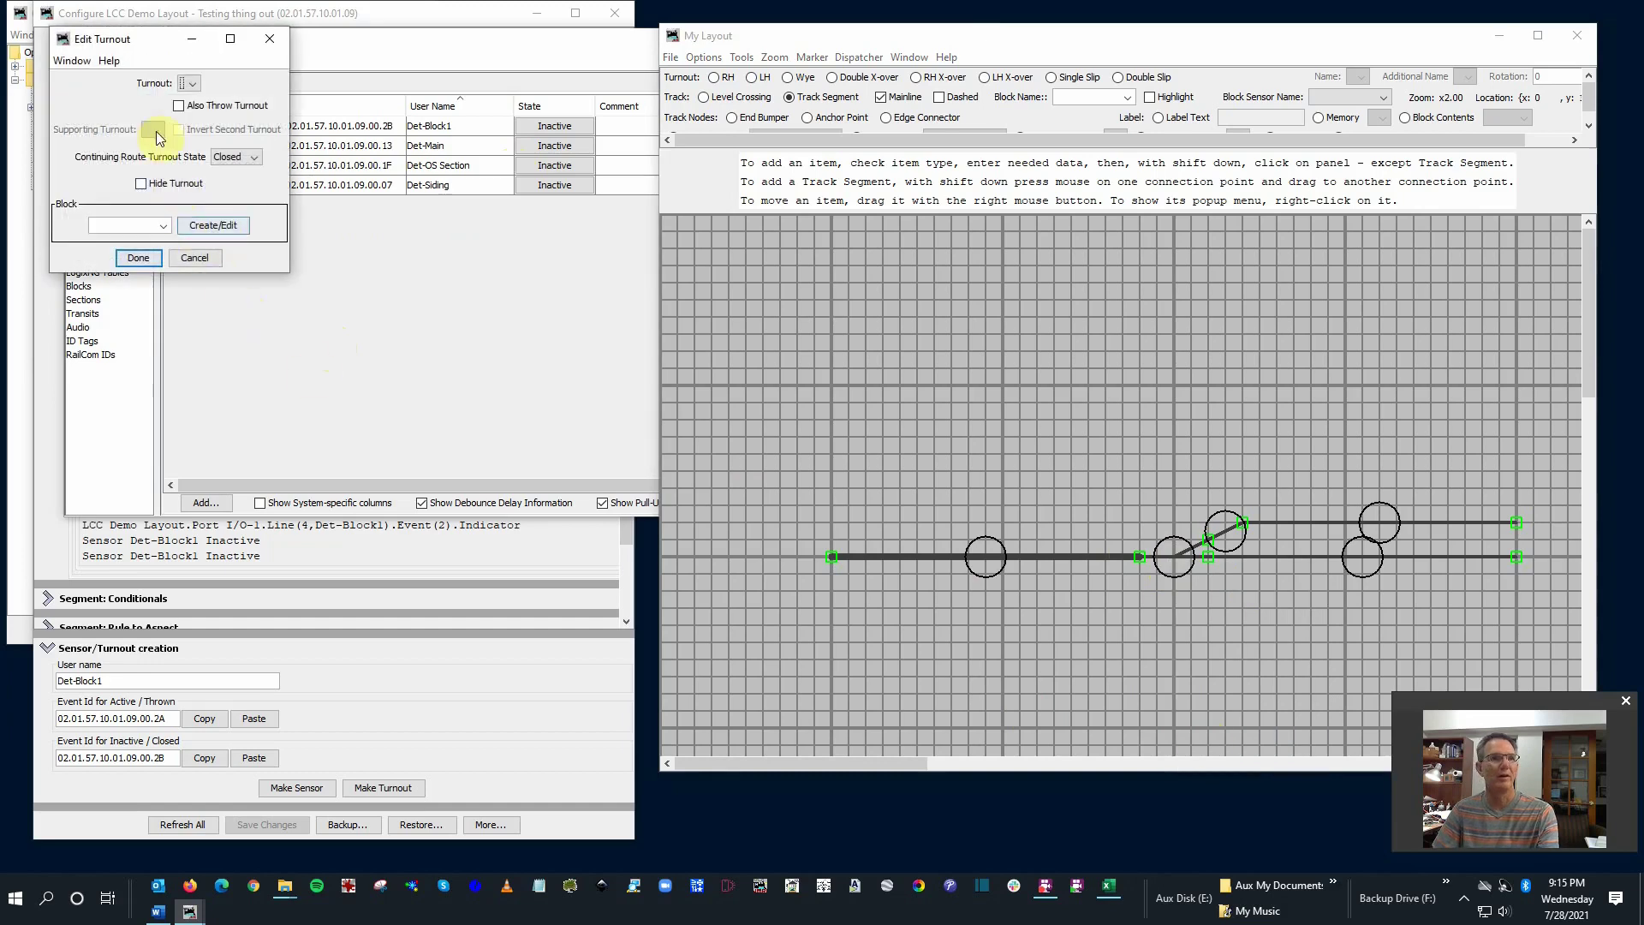
click(134, 222)
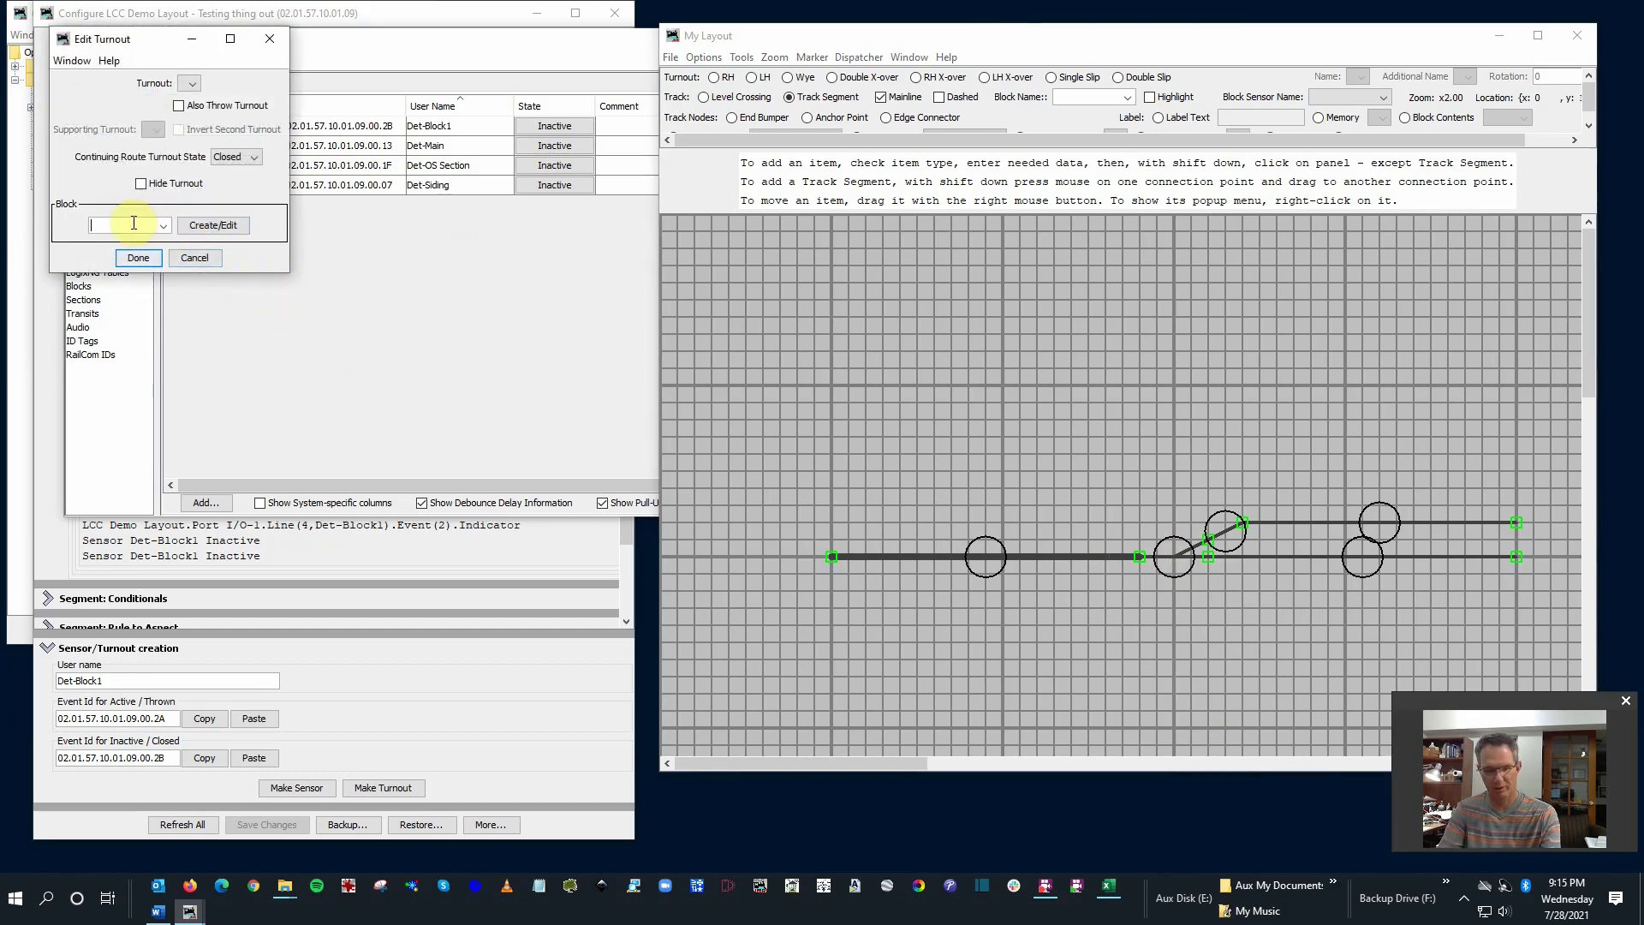
text(TL OS)
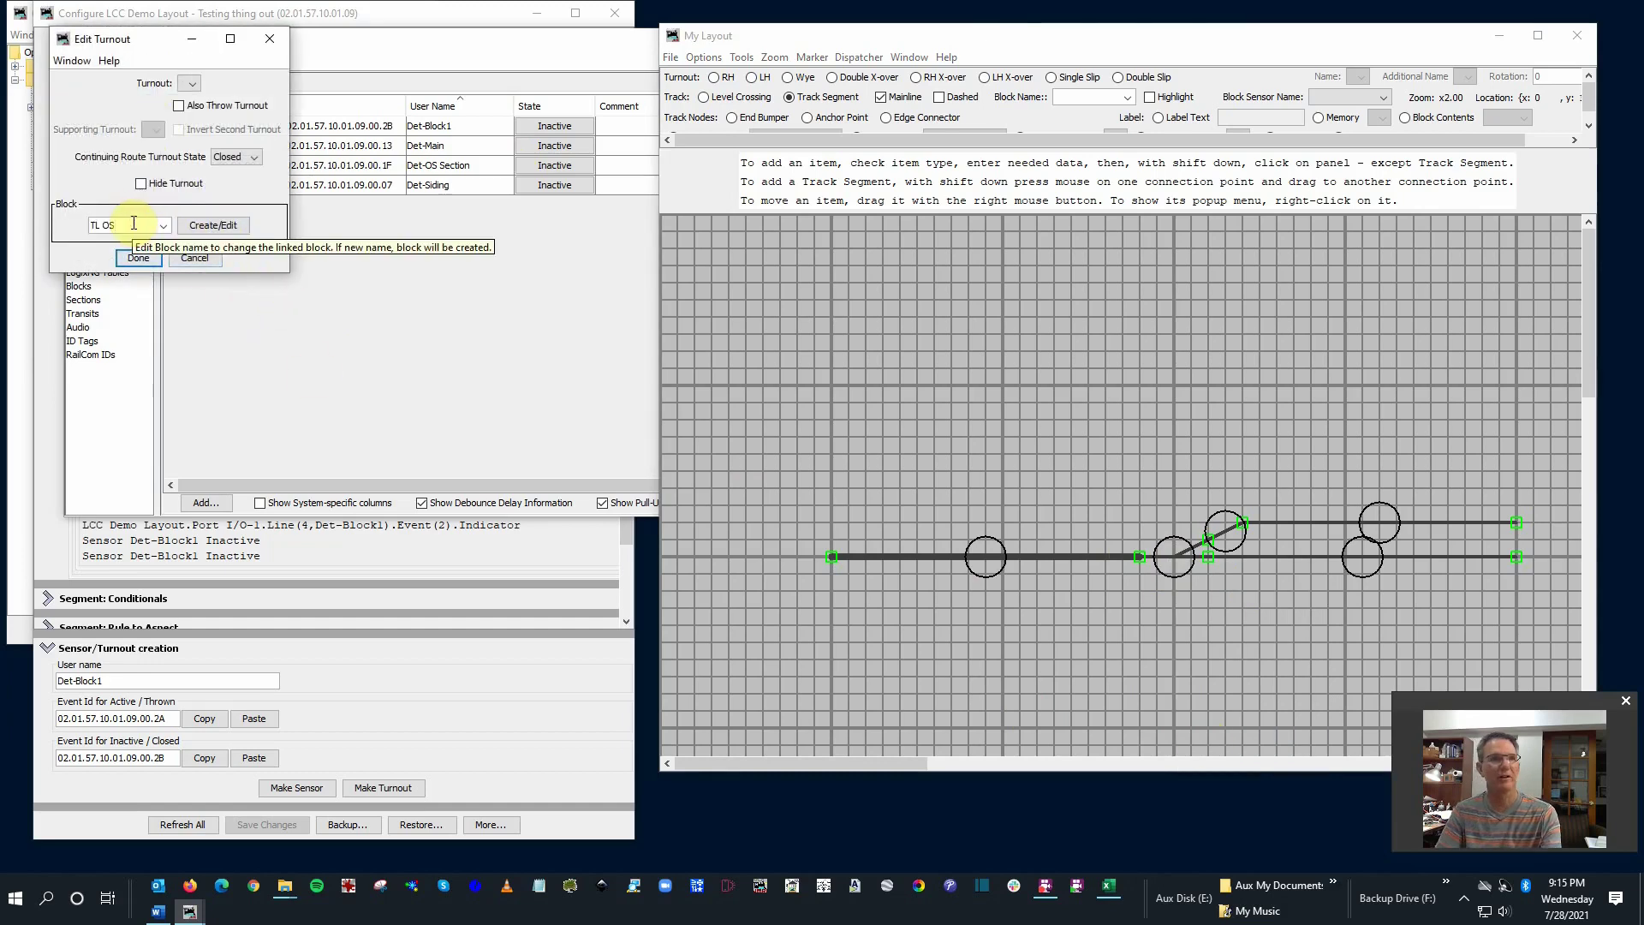
click(214, 225)
click(83, 82)
click(214, 105)
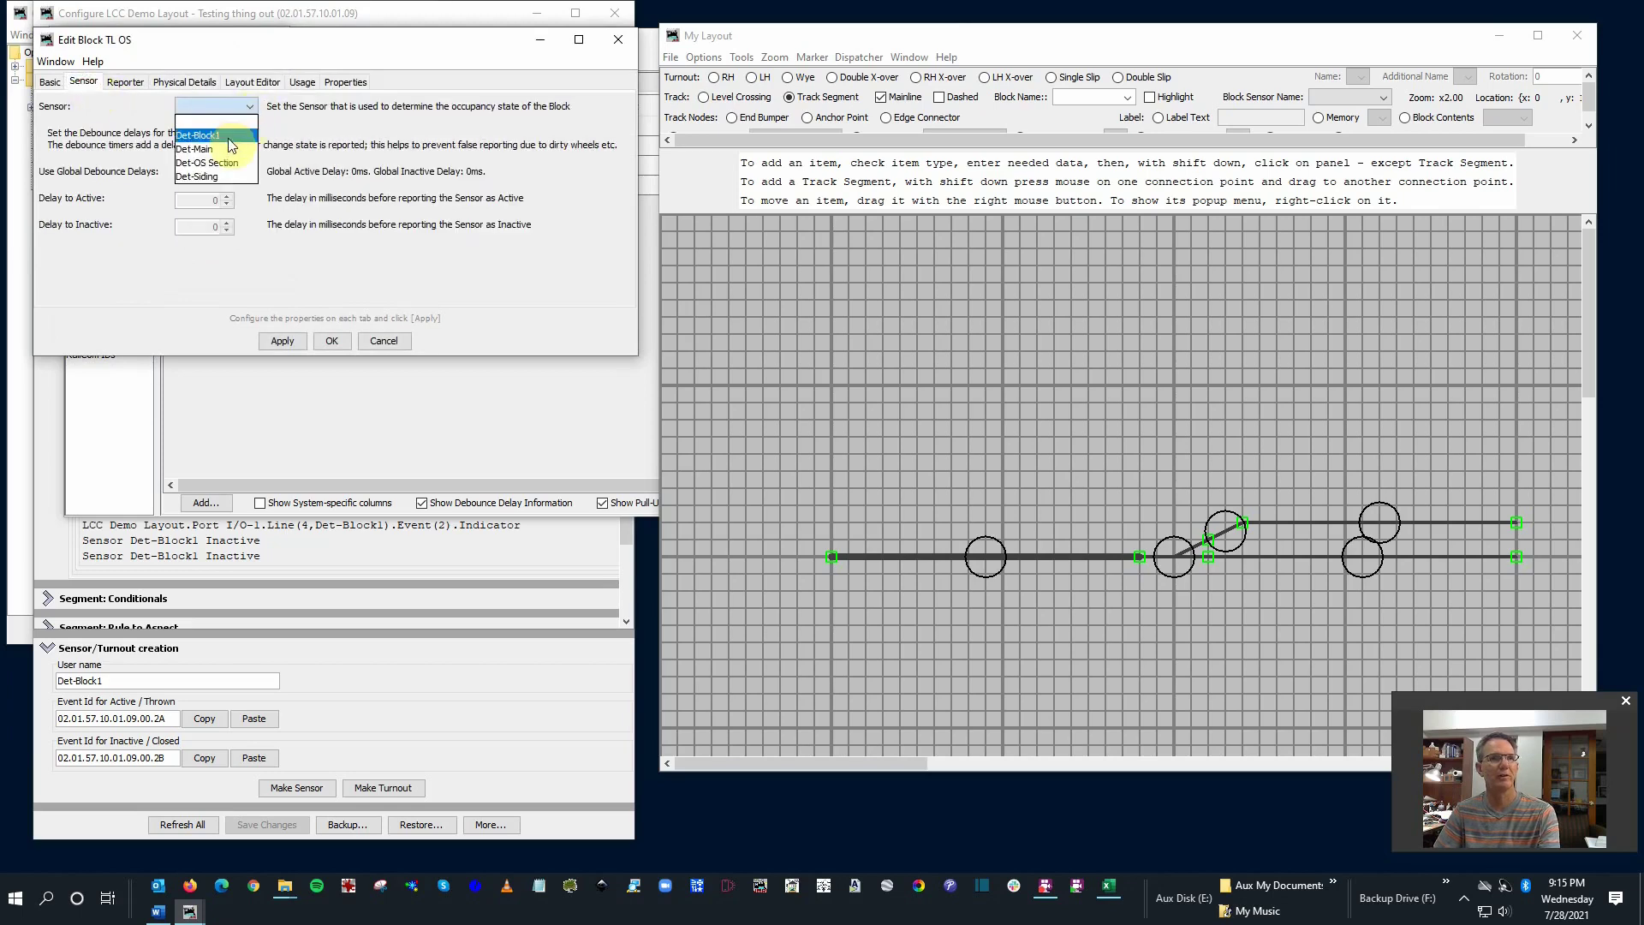
click(206, 159)
click(283, 341)
click(329, 341)
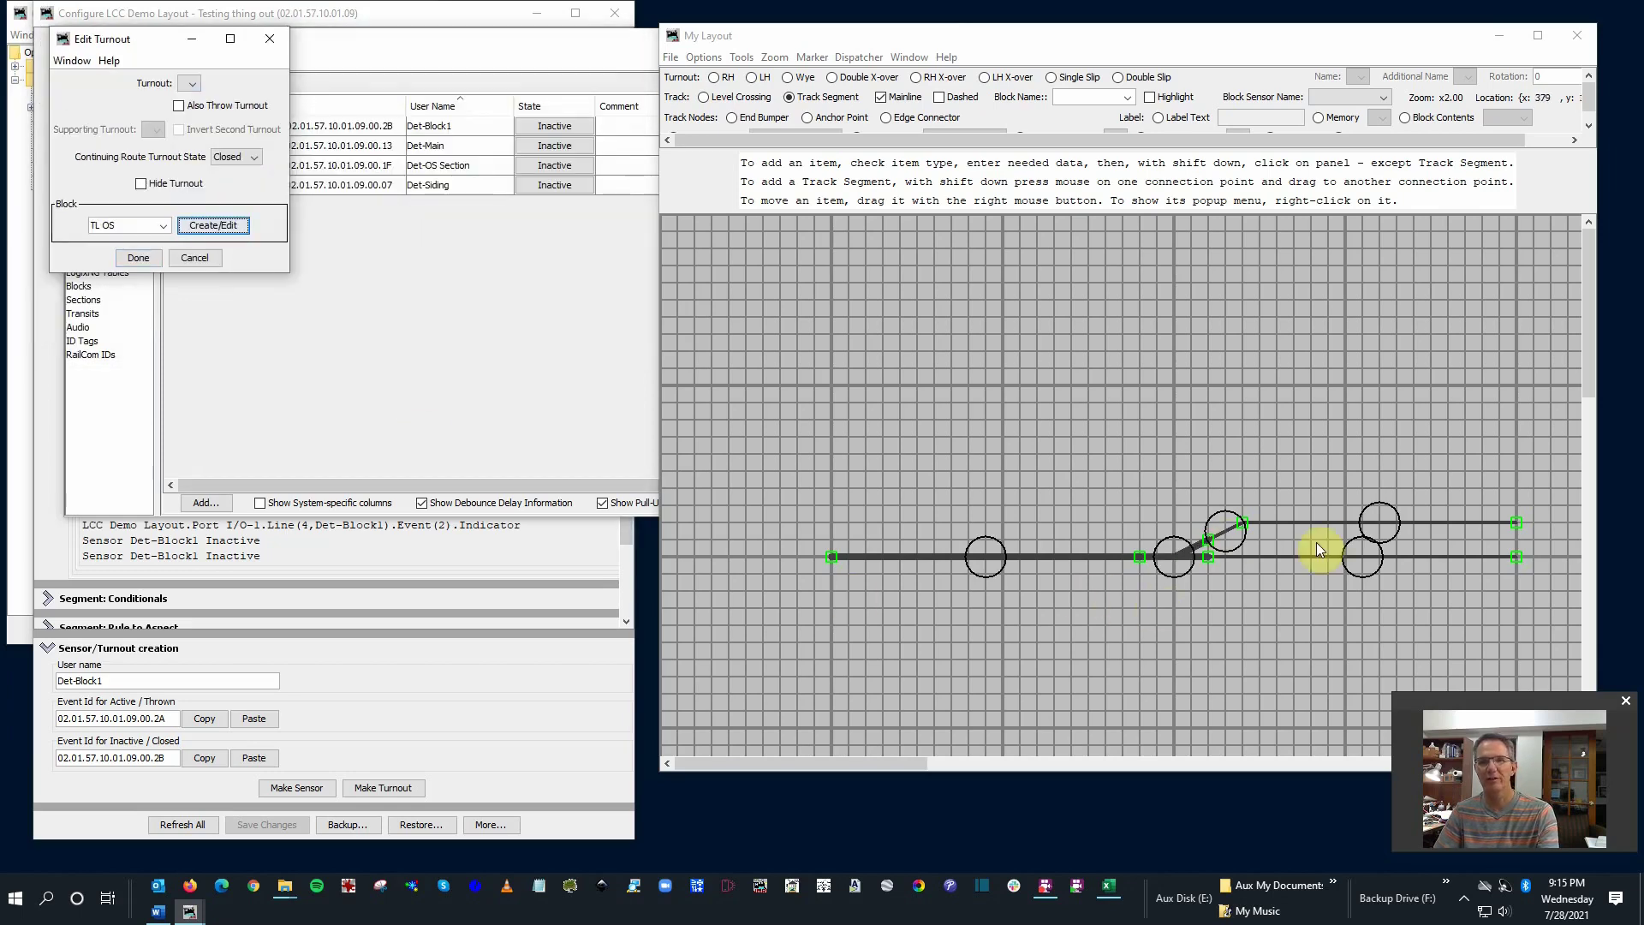
- Assign the upper track segment to new block Siding with Det-Siding as its occupancy sensor
right_click(1379, 523)
click(1416, 671)
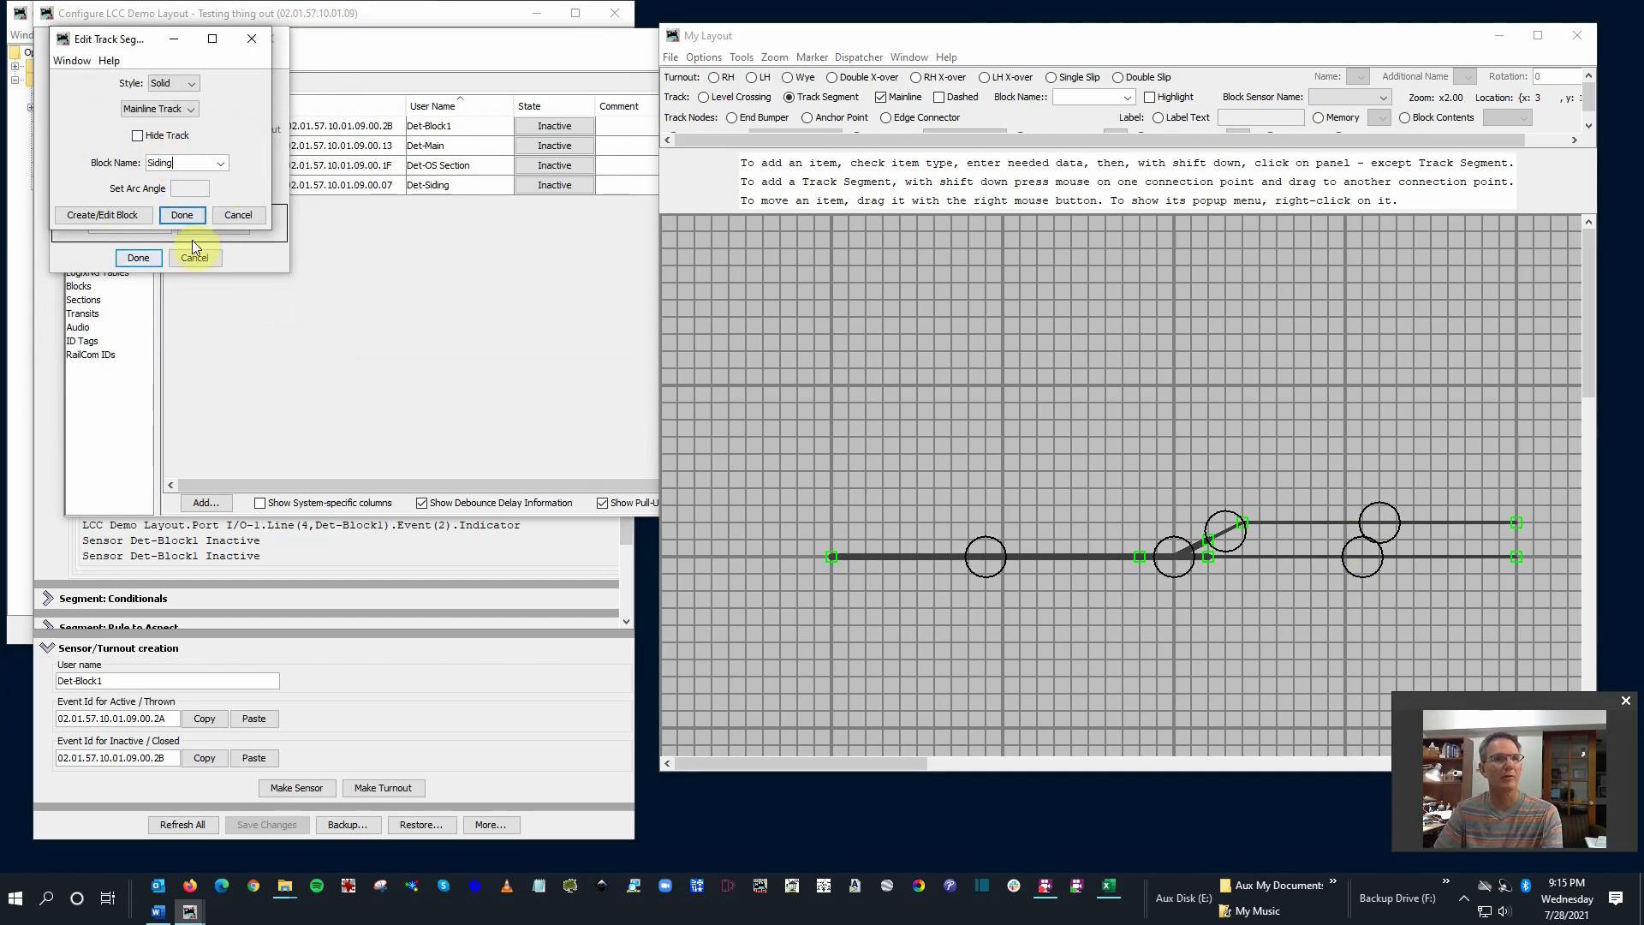
key(BackSpace)
key(BackSpace)
text(ing)
click(67, 215)
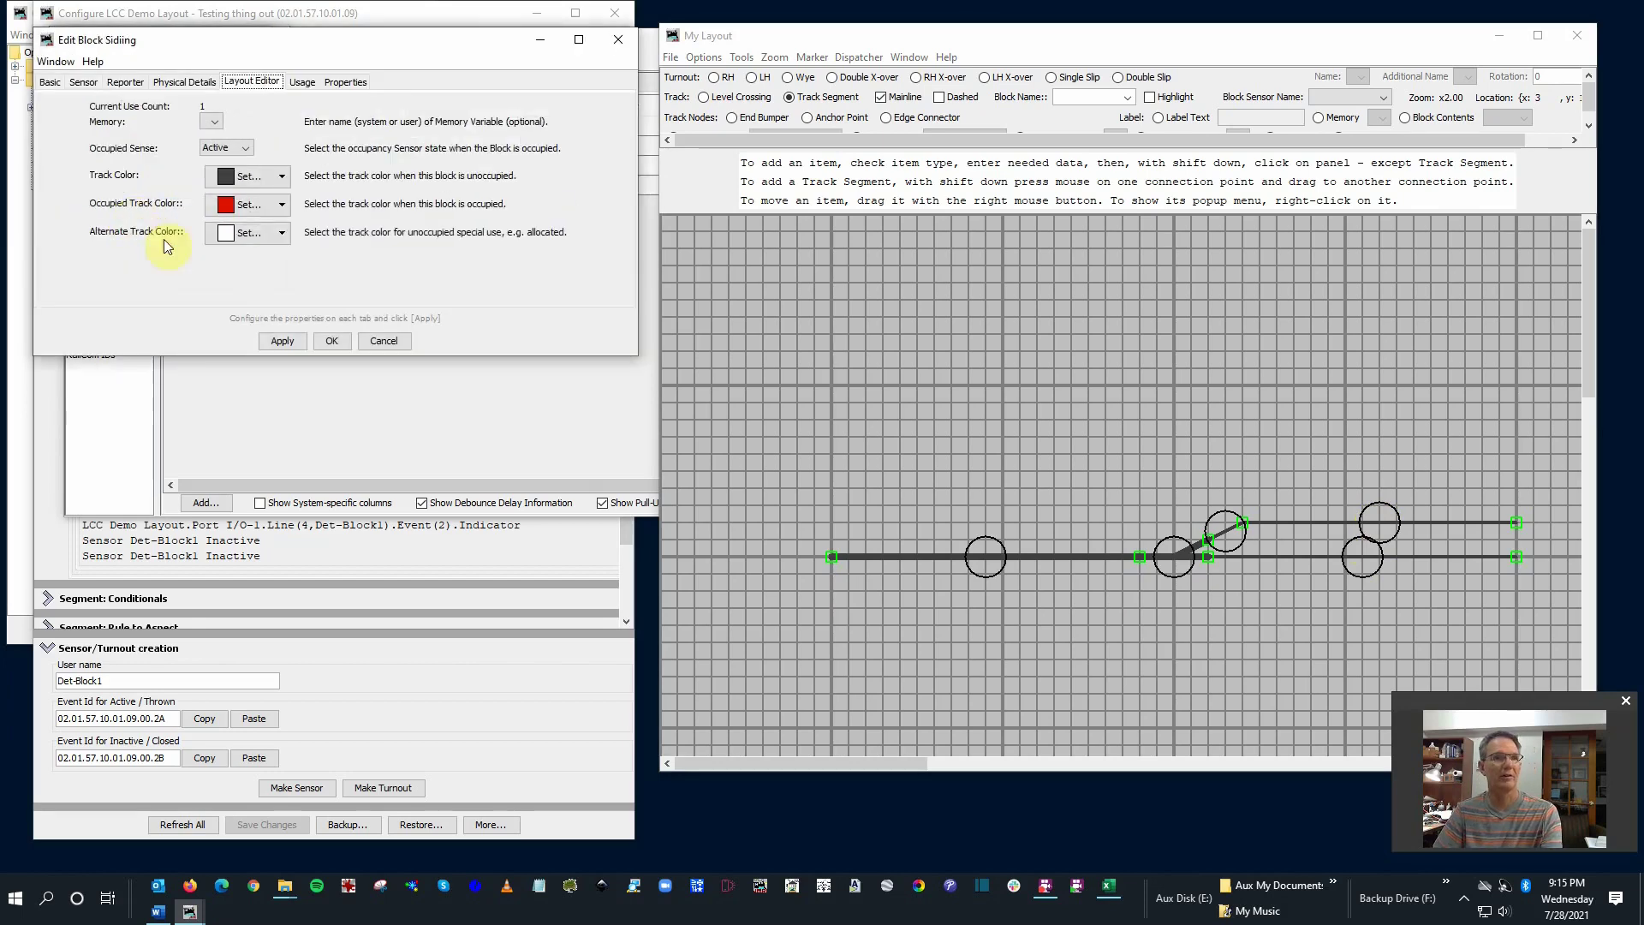
click(96, 86)
click(215, 176)
click(329, 340)
click(182, 214)
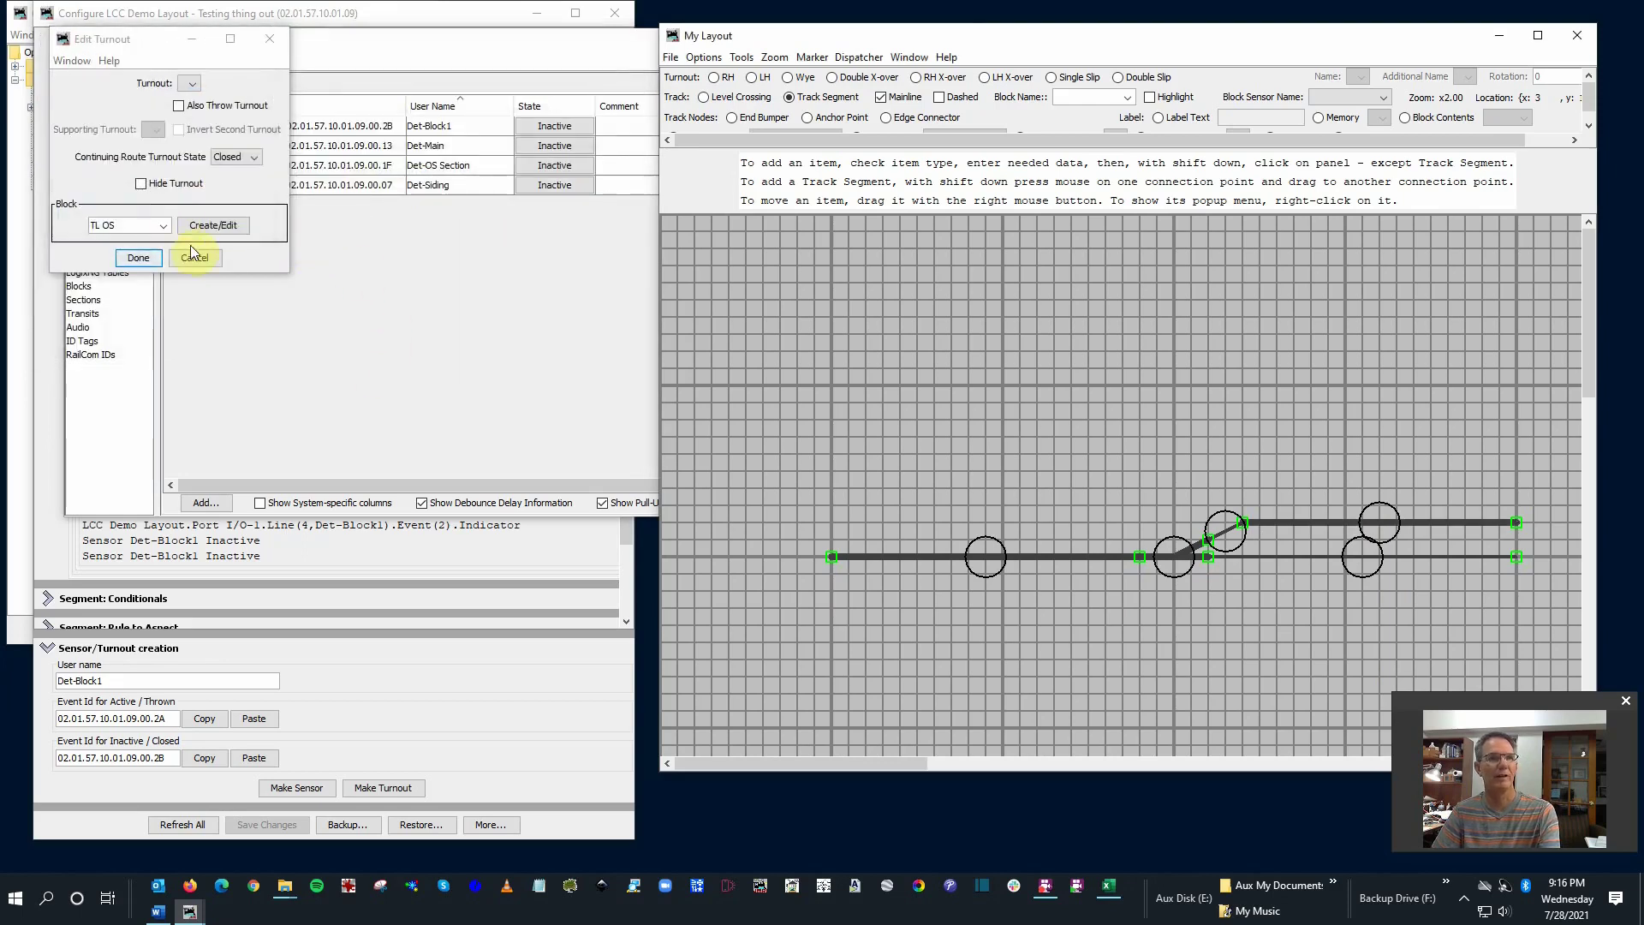
click(135, 257)
- Assign the lower right track segment to new block Main with Det-Main as its sensor
right_click(1352, 557)
click(1383, 665)
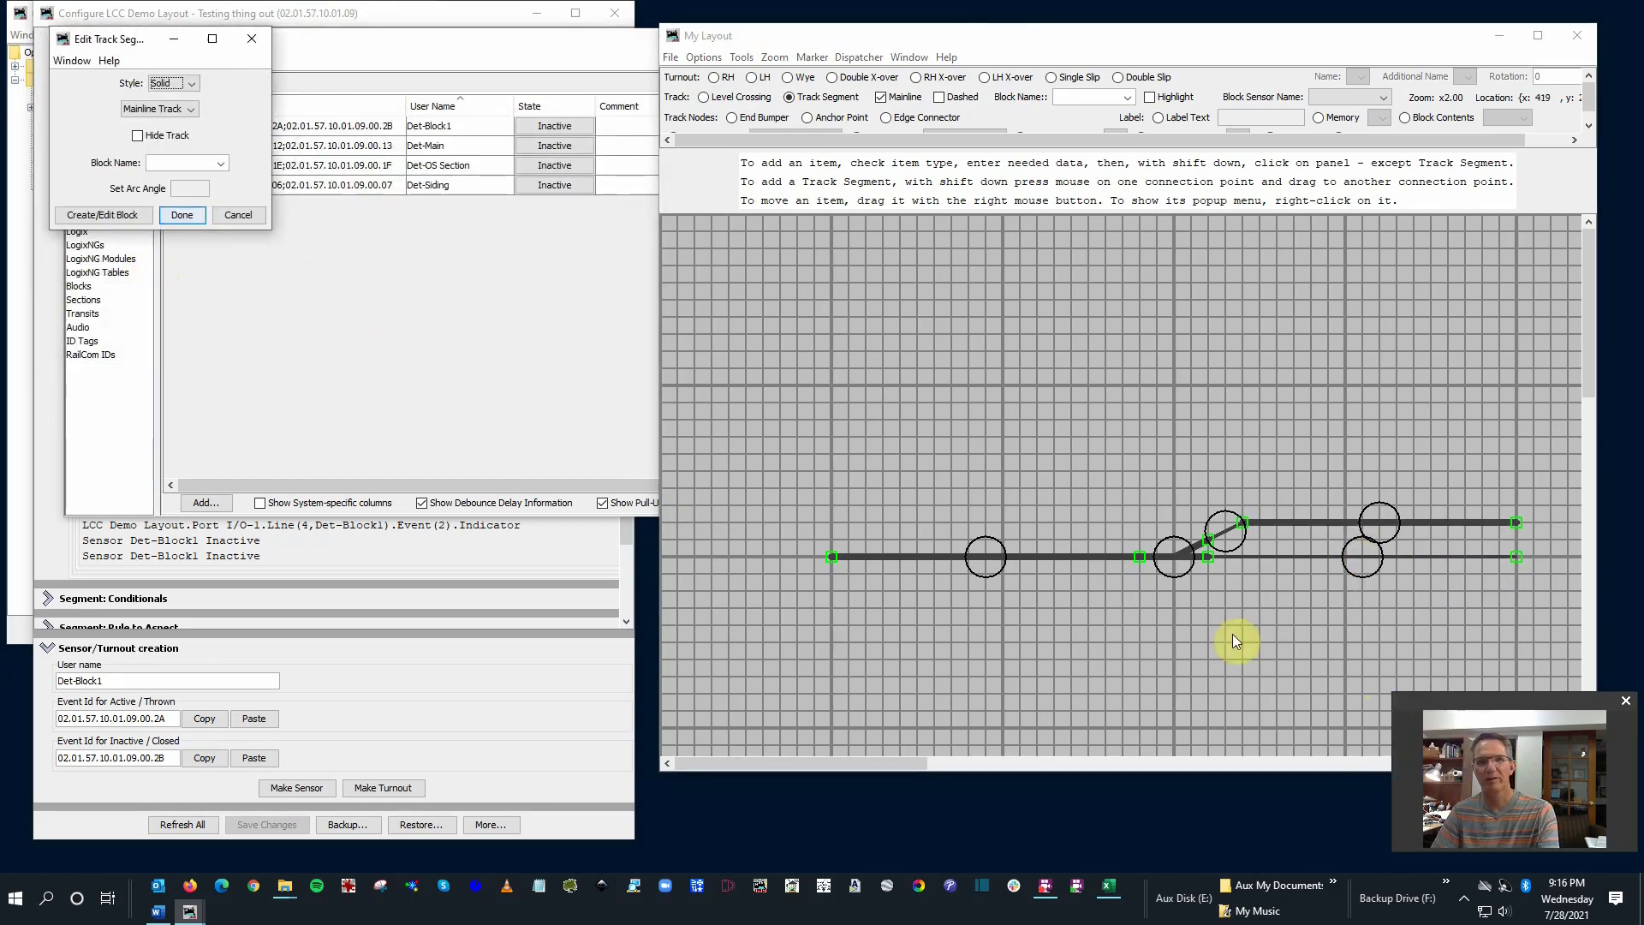
click(187, 165)
text(Main)
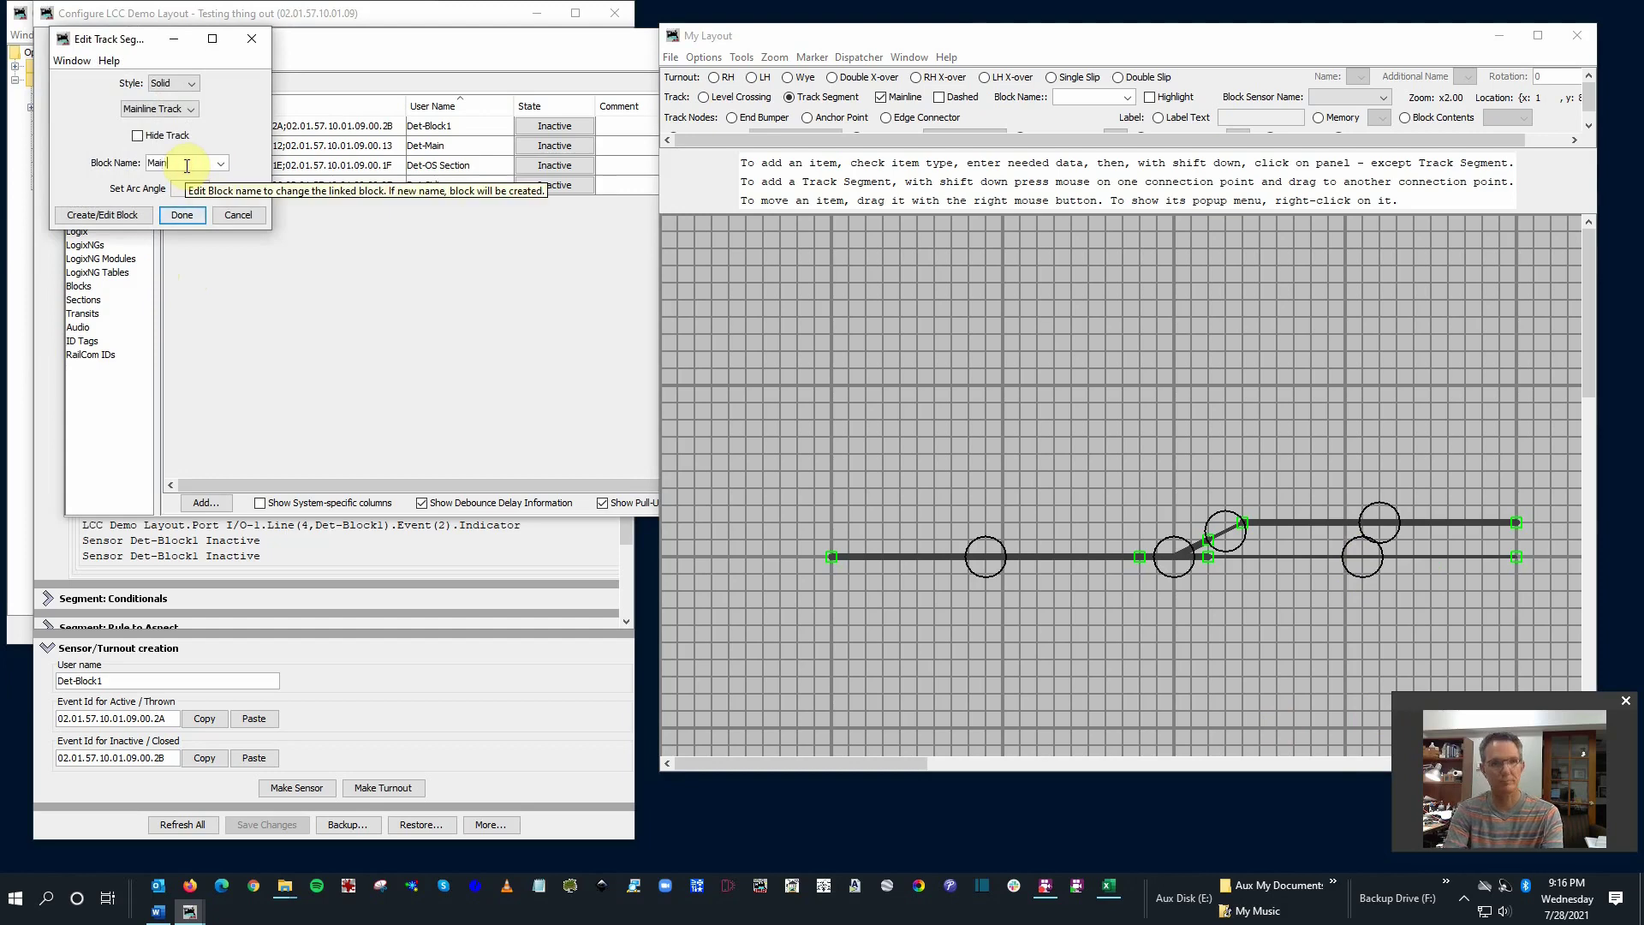
click(102, 214)
click(100, 82)
click(227, 106)
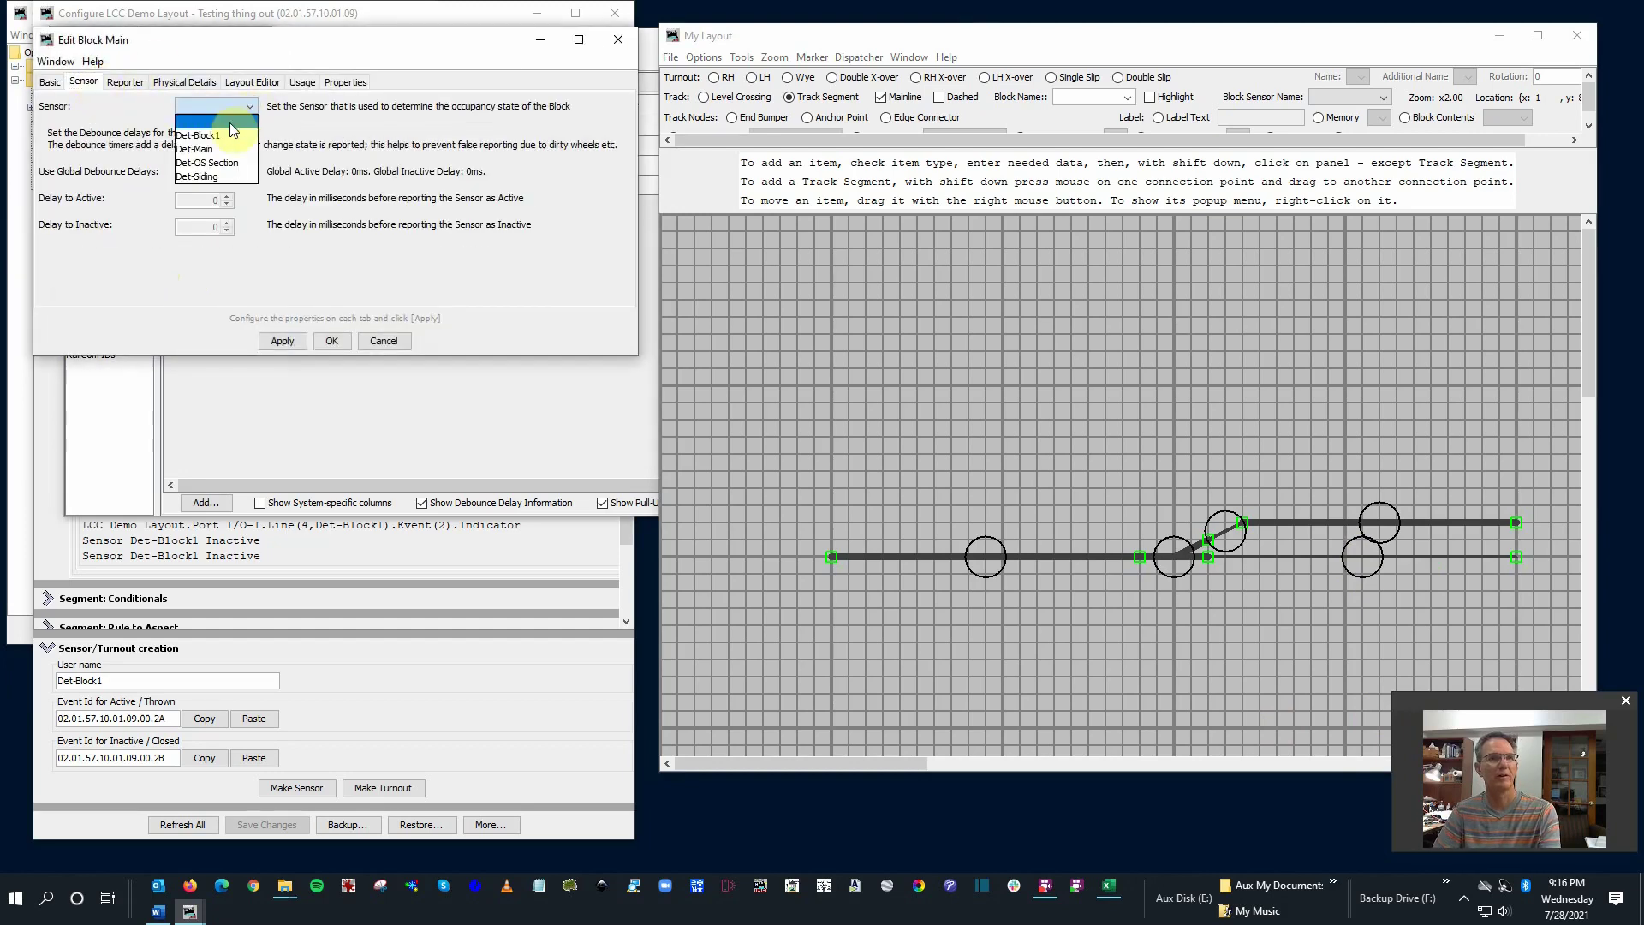
click(218, 135)
click(282, 341)
click(331, 341)
click(184, 214)
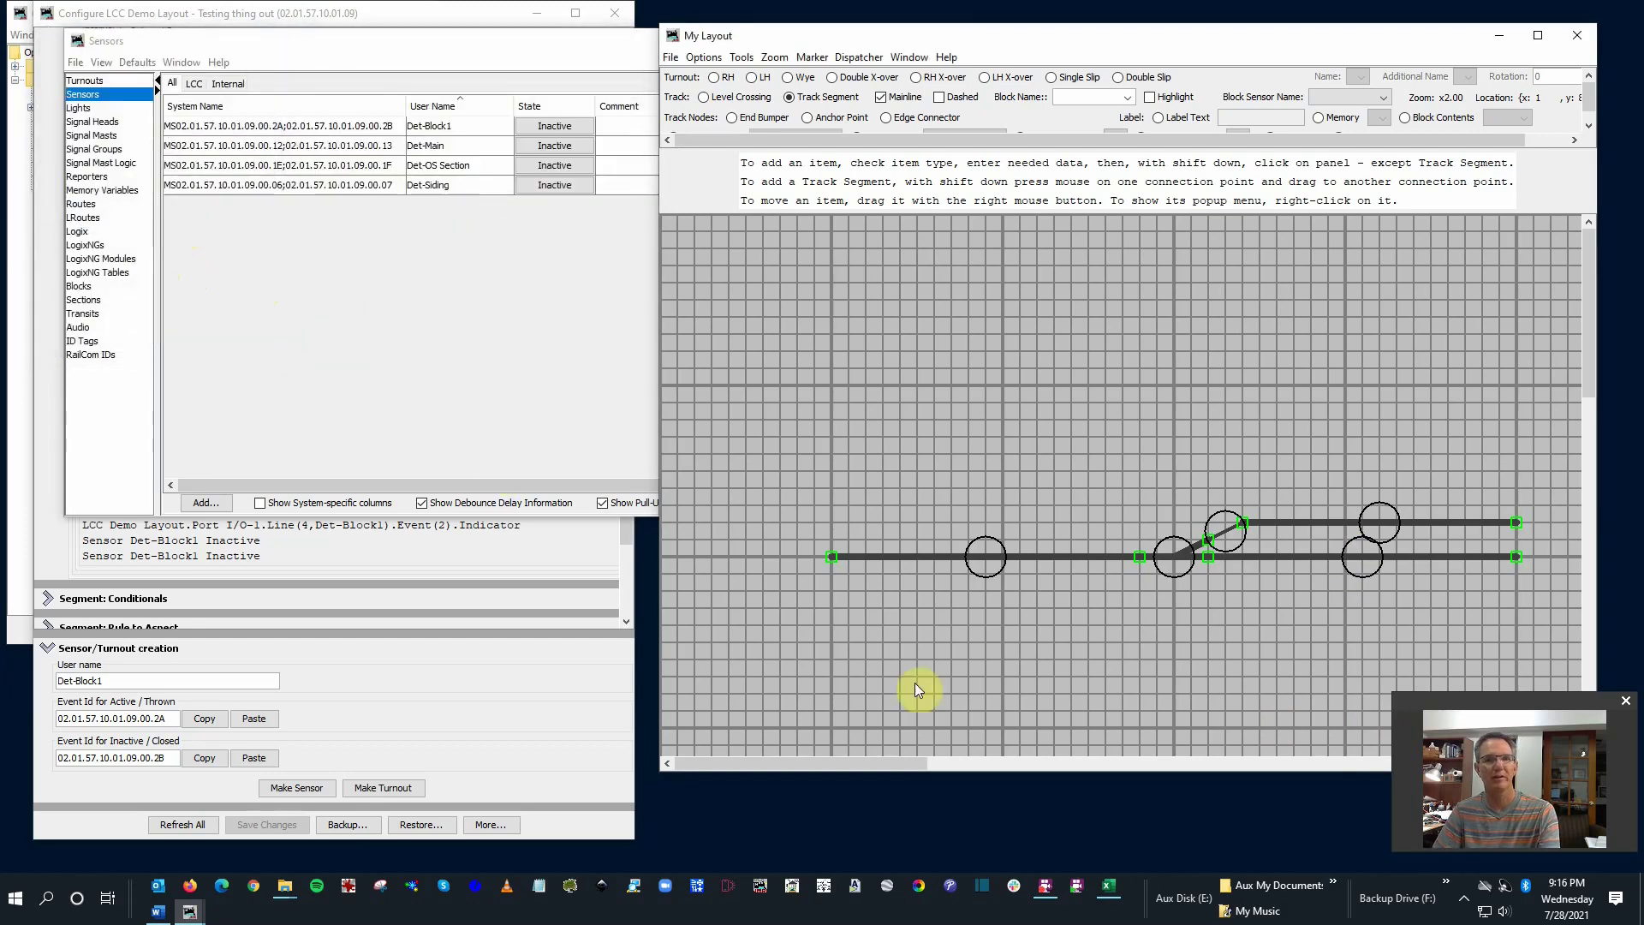